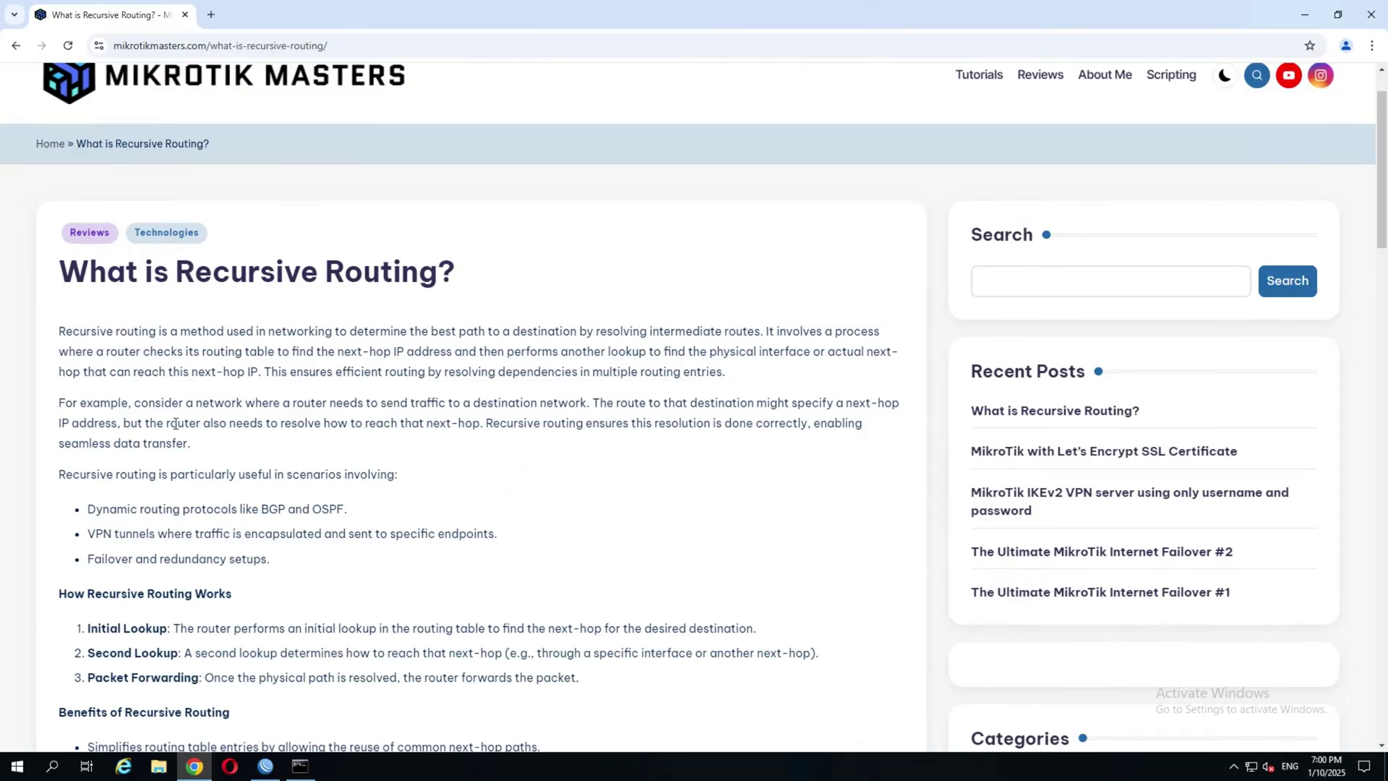
Scroll to the article's recursive routing commands and scope tables, and highlight 'Target Scope'.
scroll(137, 336, "down", 2)
scroll(207, 451, "up", 3)
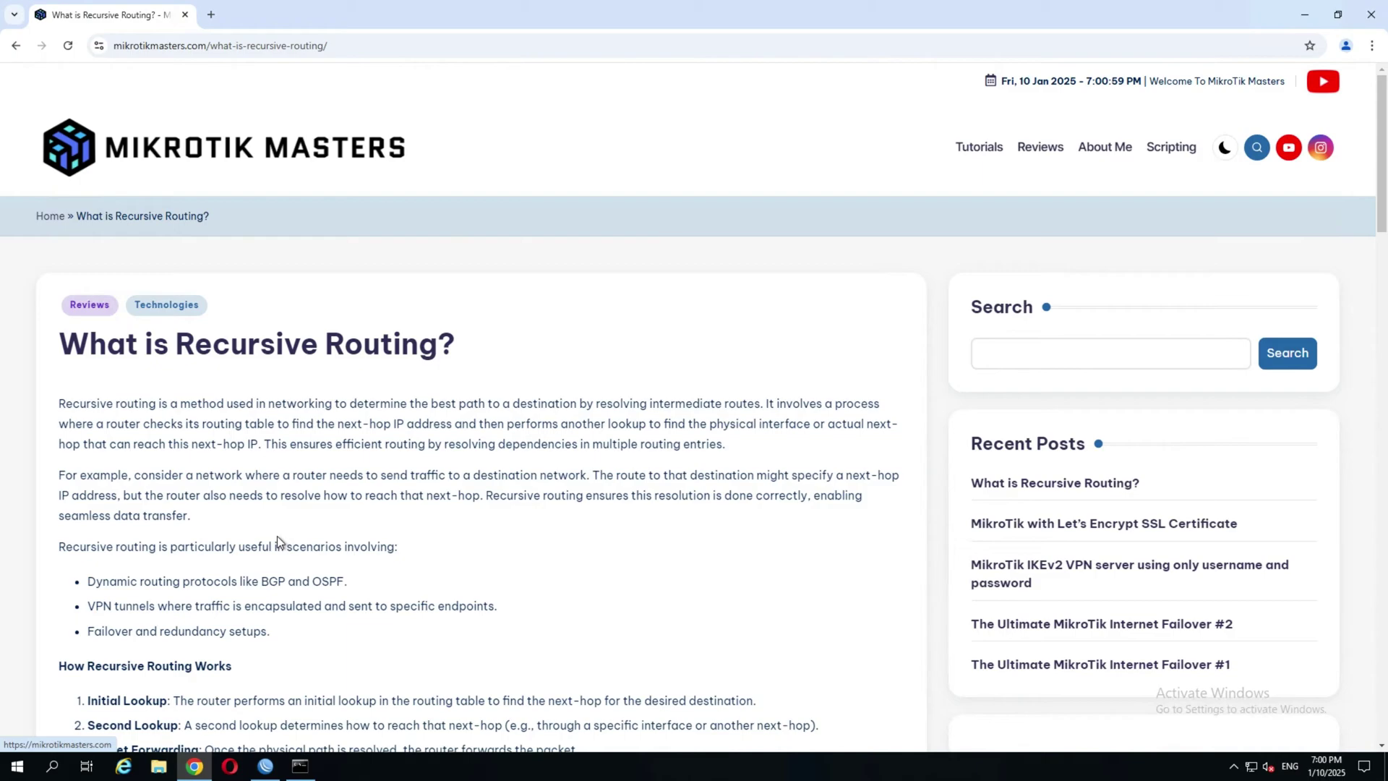
scroll(496, 573, "down", 7)
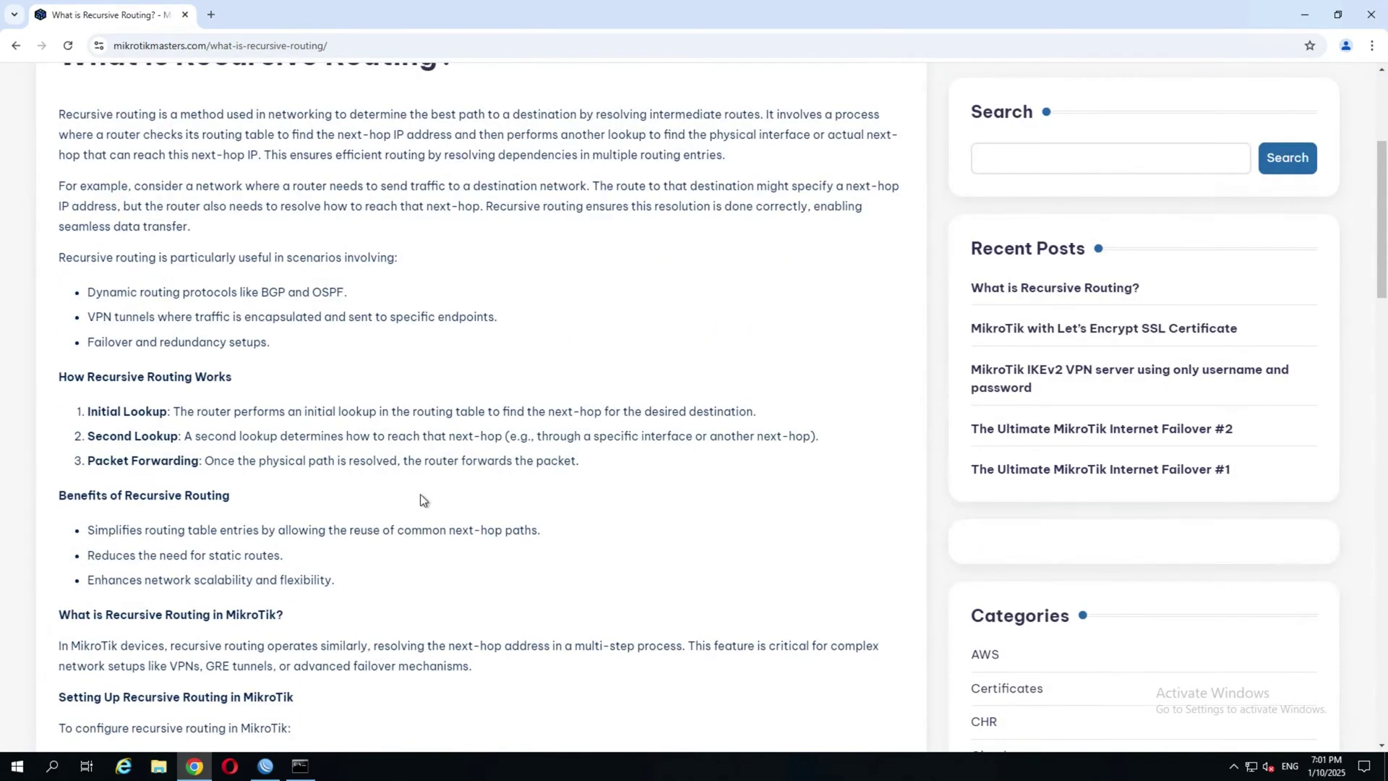
scroll(289, 557, "down", 8)
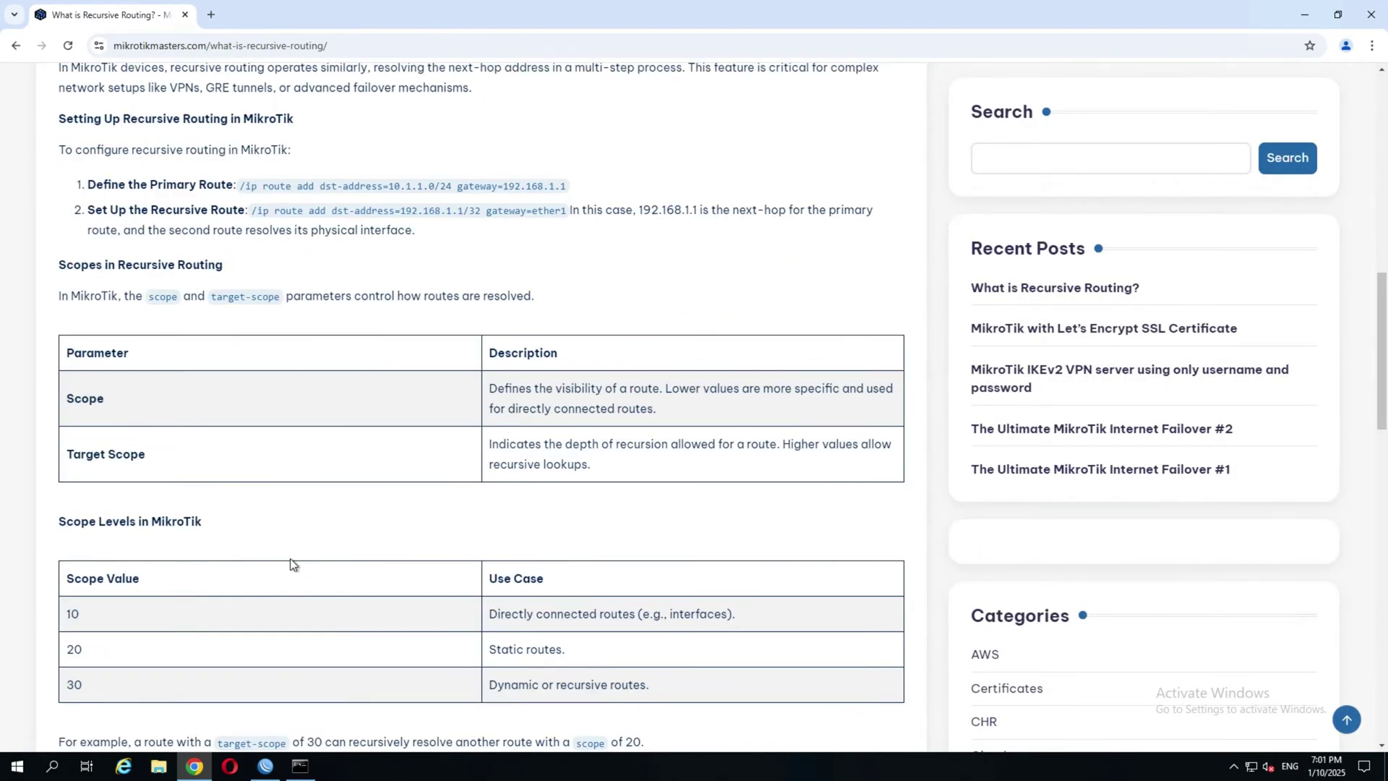
scroll(290, 552, "up", 2)
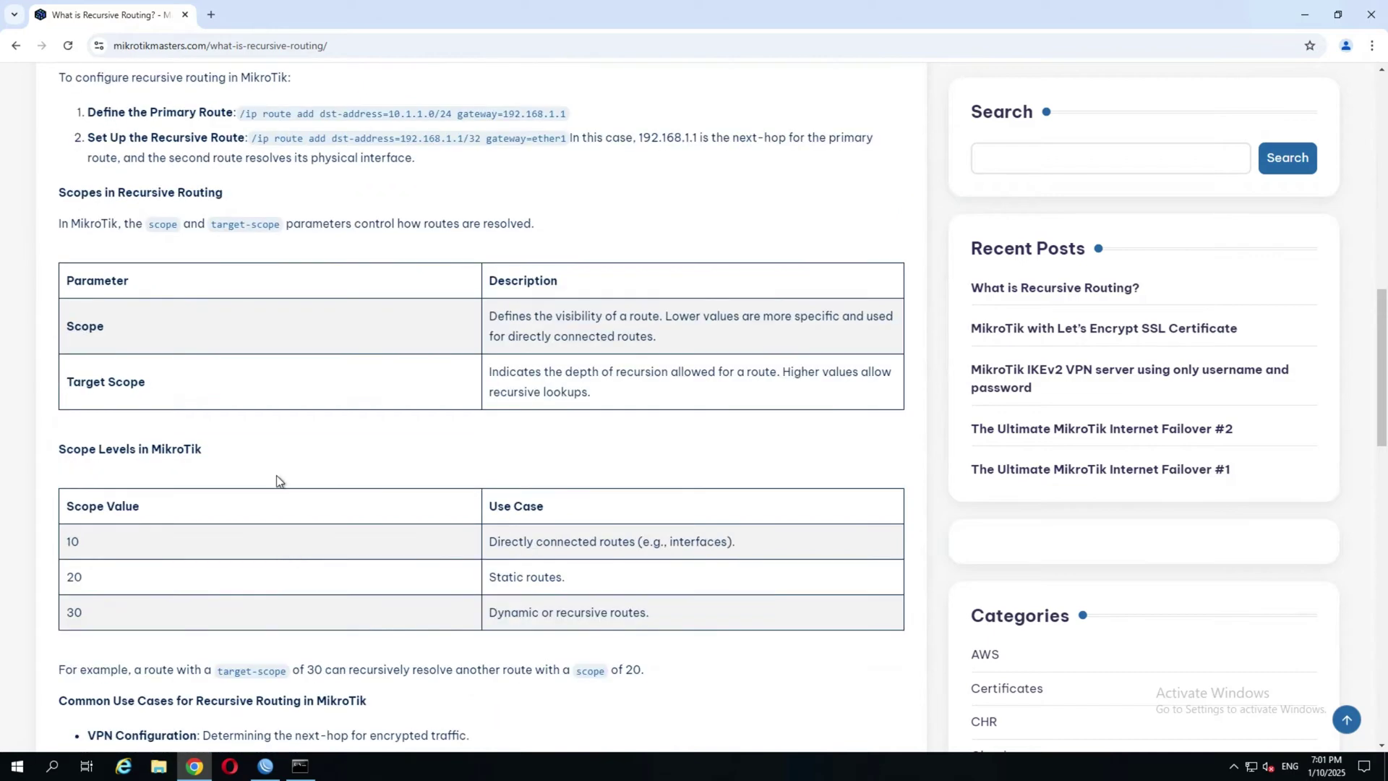
left_click_drag(106, 328, 32, 333)
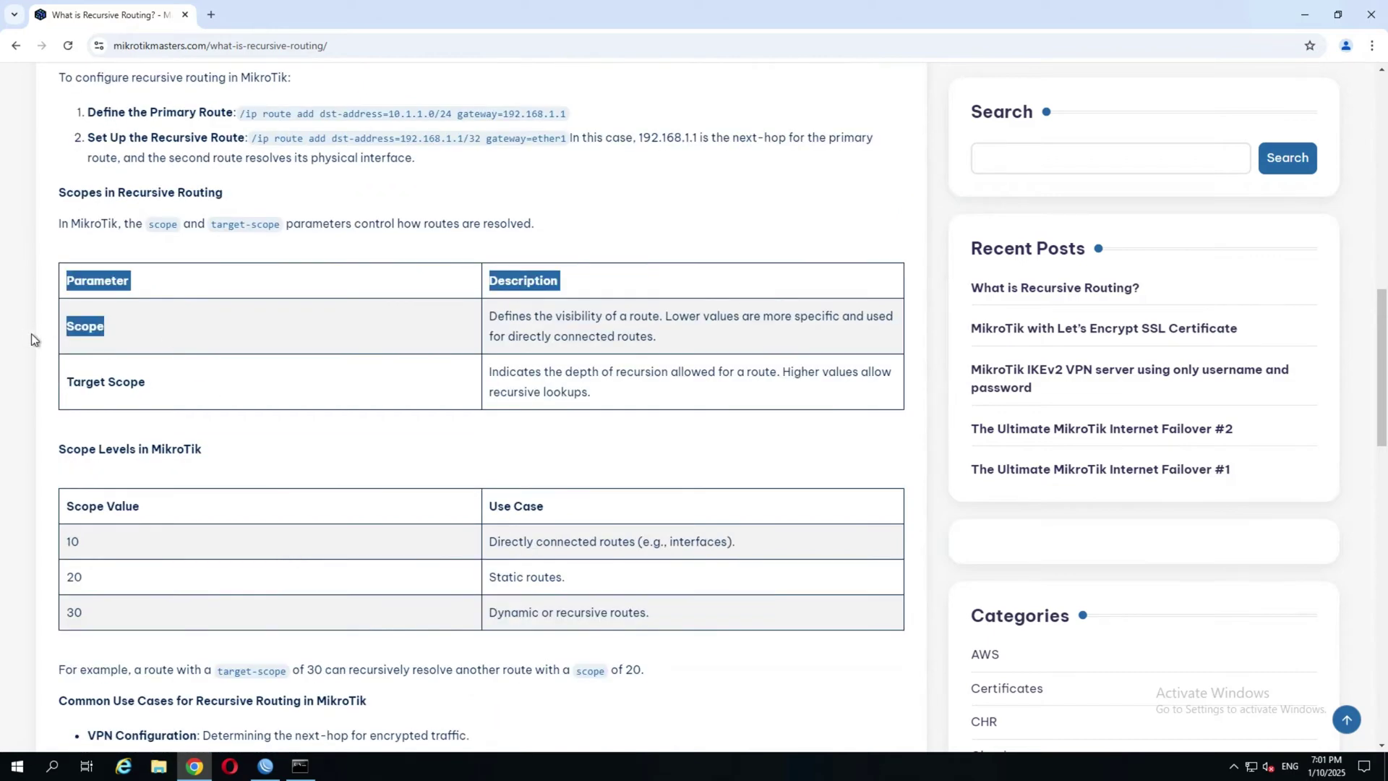
triple_click(129, 381)
left_click(101, 323)
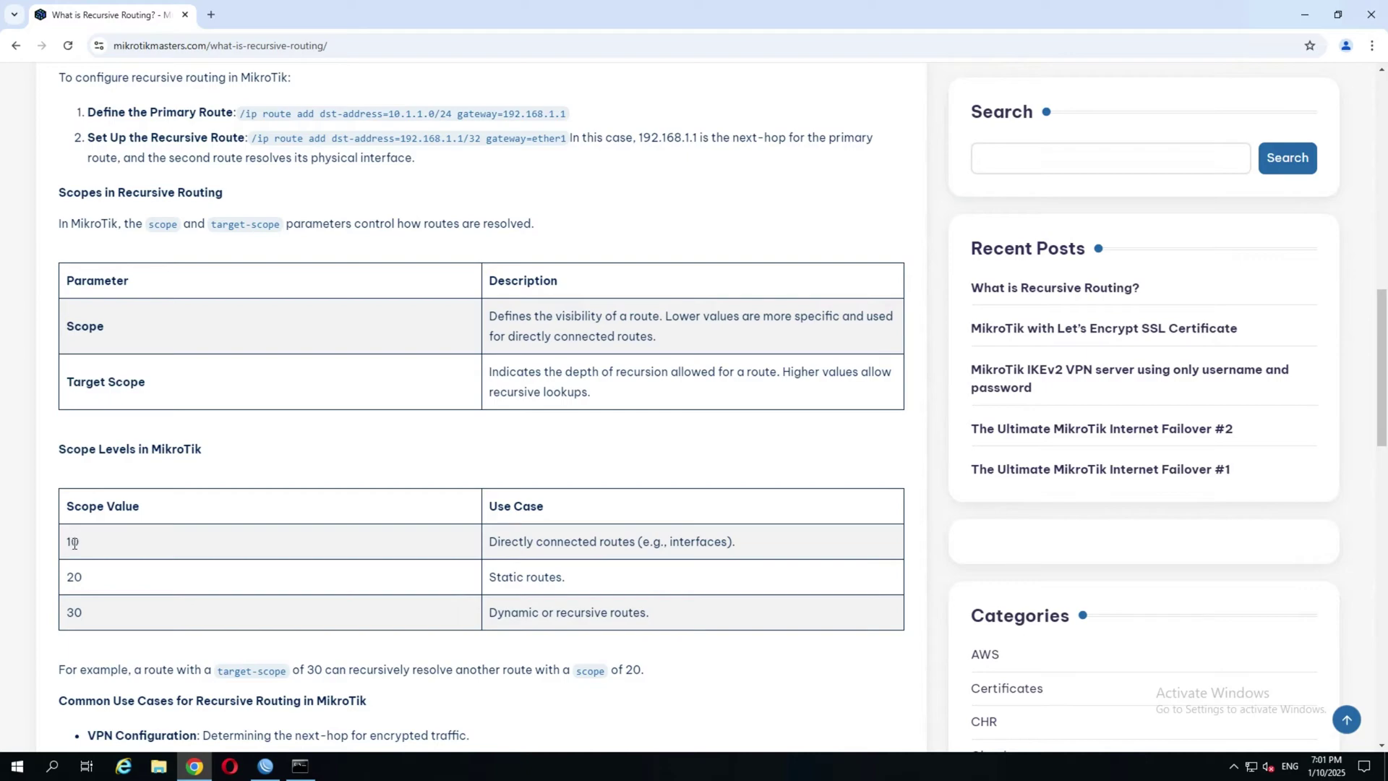
triple_click(71, 384)
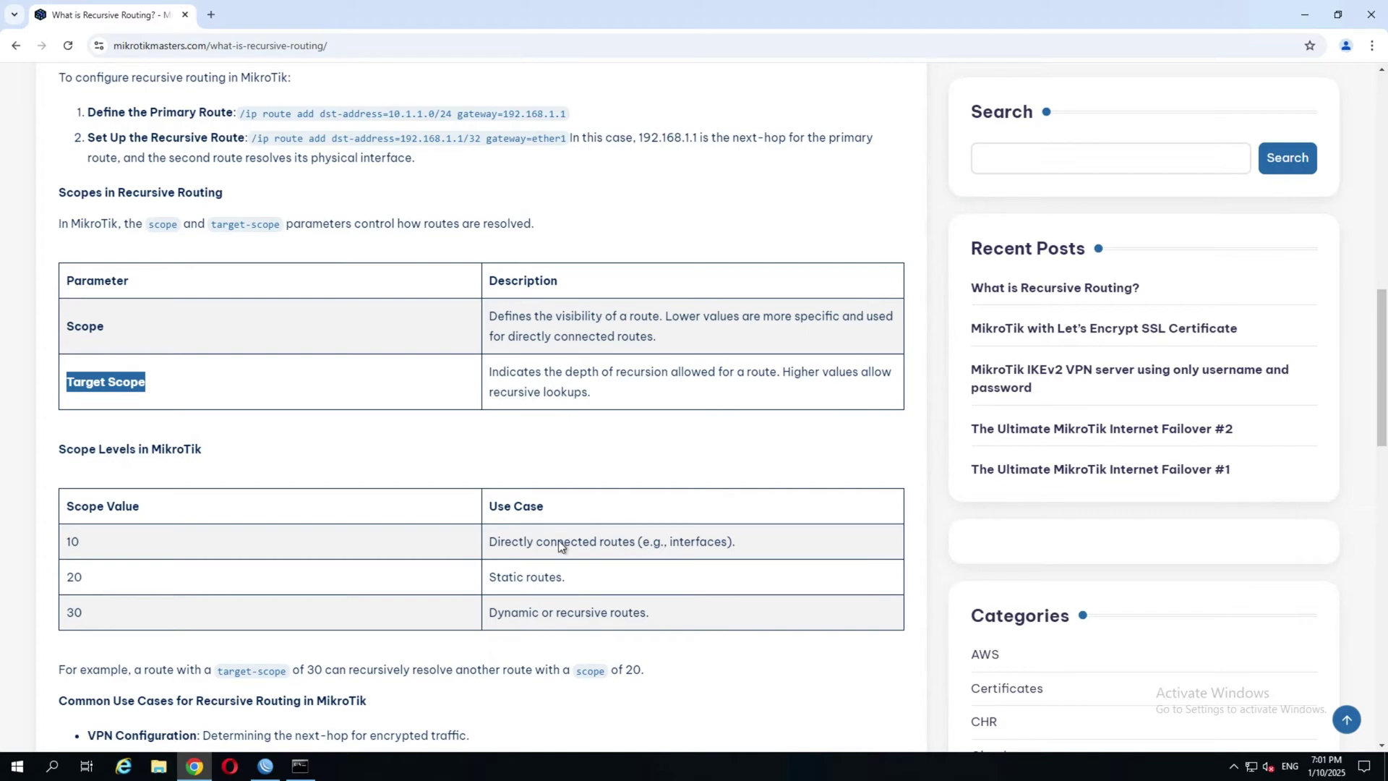
scroll(743, 533, "up", 1)
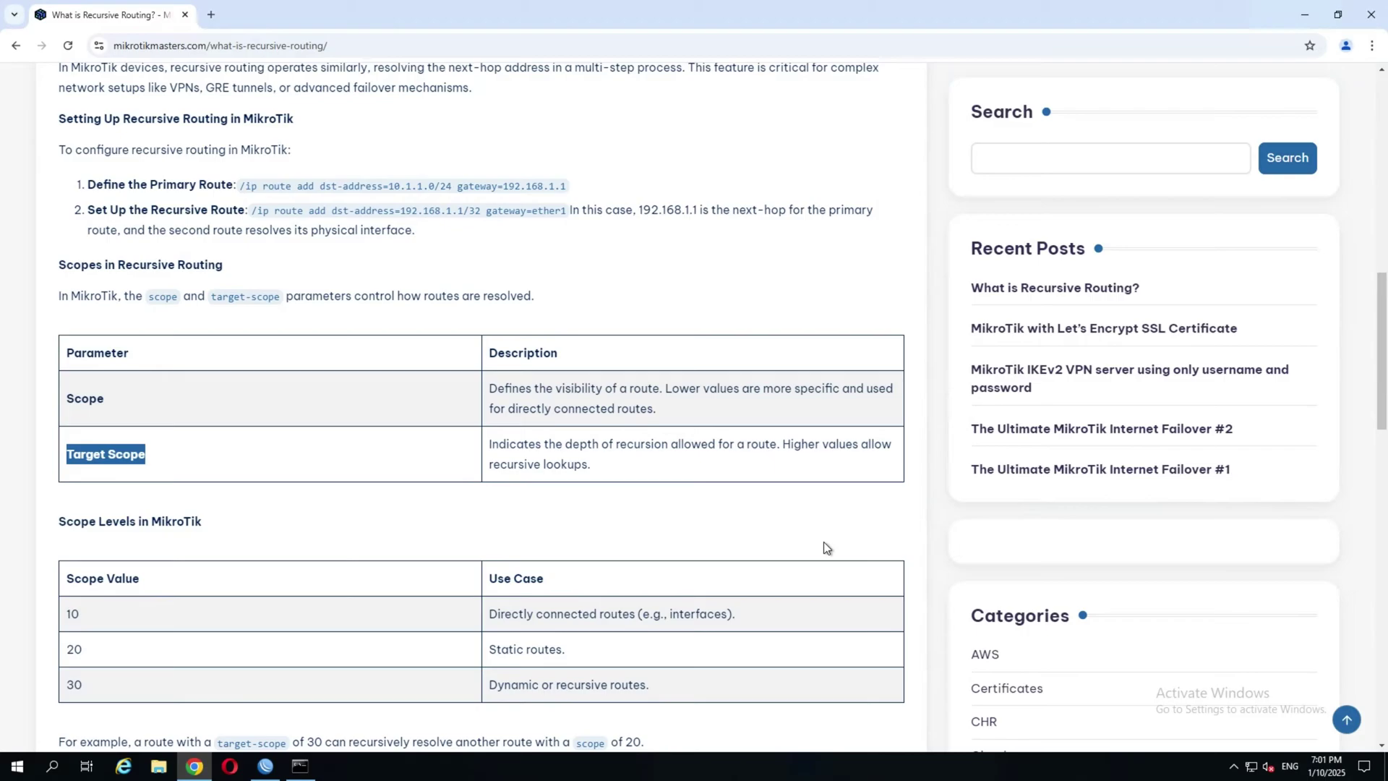
Open WinBox's IP address list and inspect the addresses on ether1, pppoe-out1 and USER_01.
left_click(265, 767)
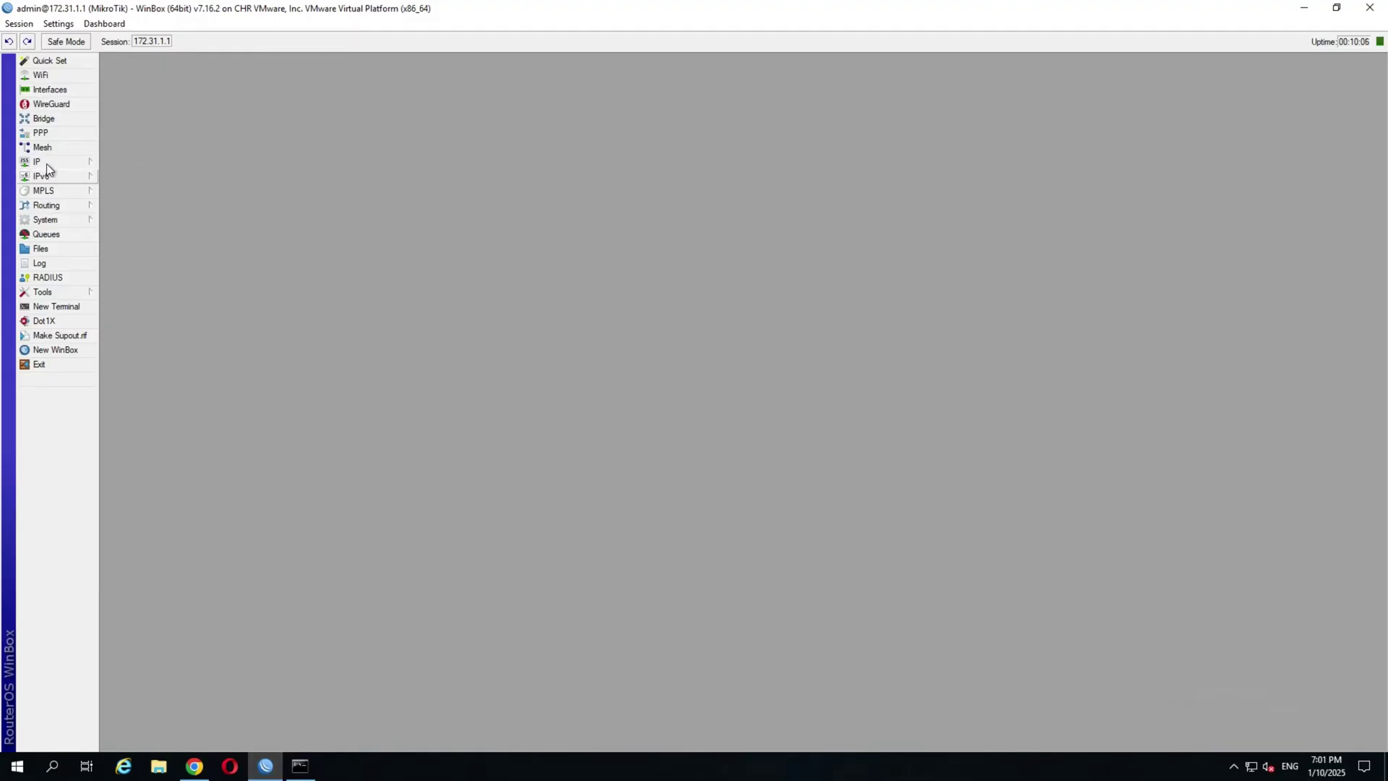
left_click(49, 162)
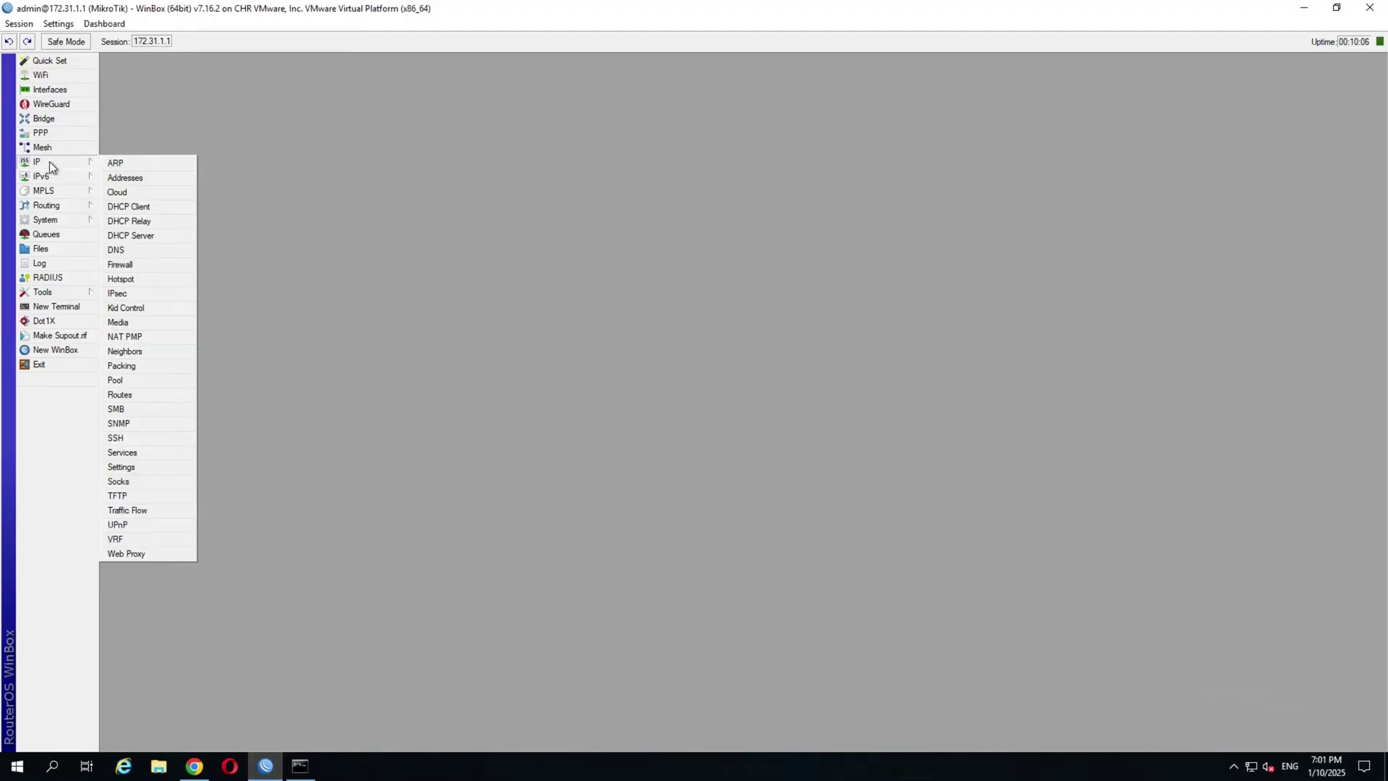
left_click(127, 178)
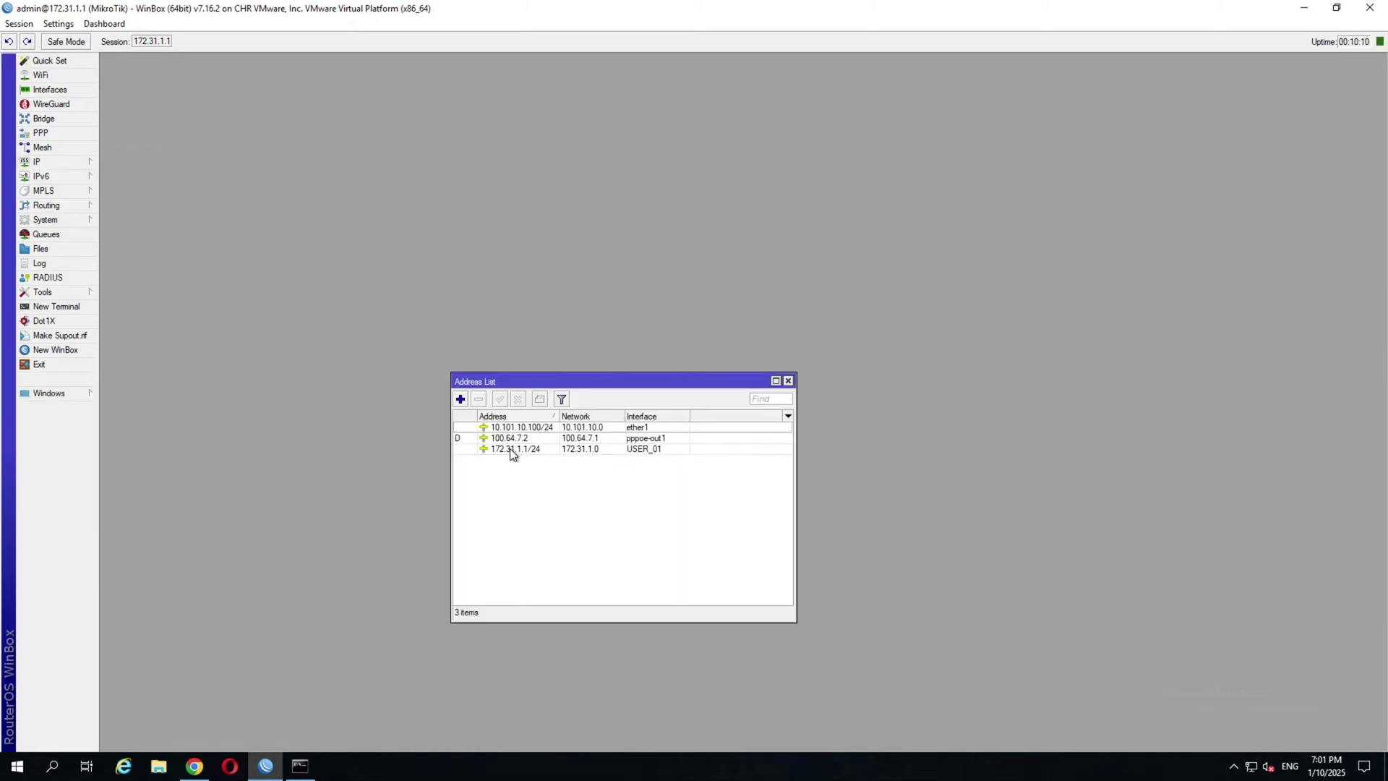
left_click(512, 449)
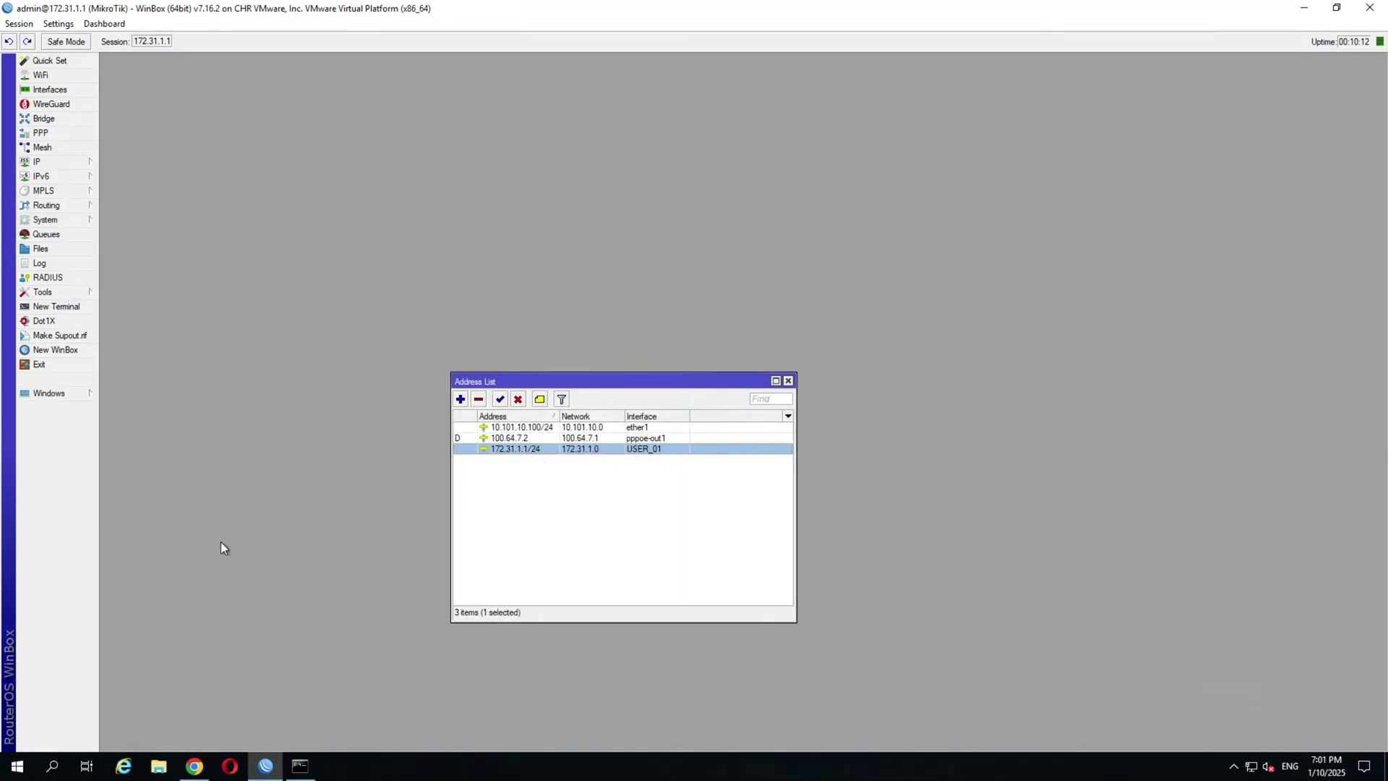
left_click(514, 439)
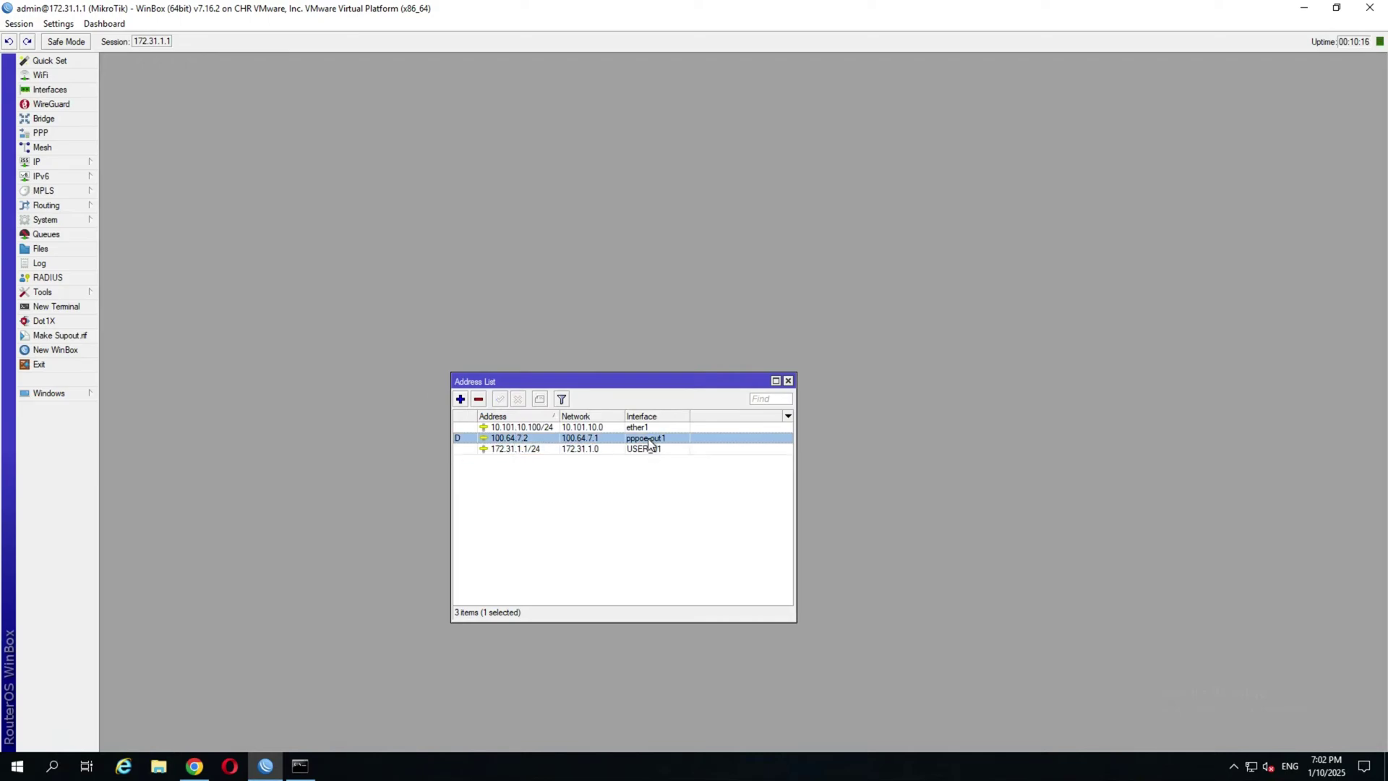
left_click(609, 427)
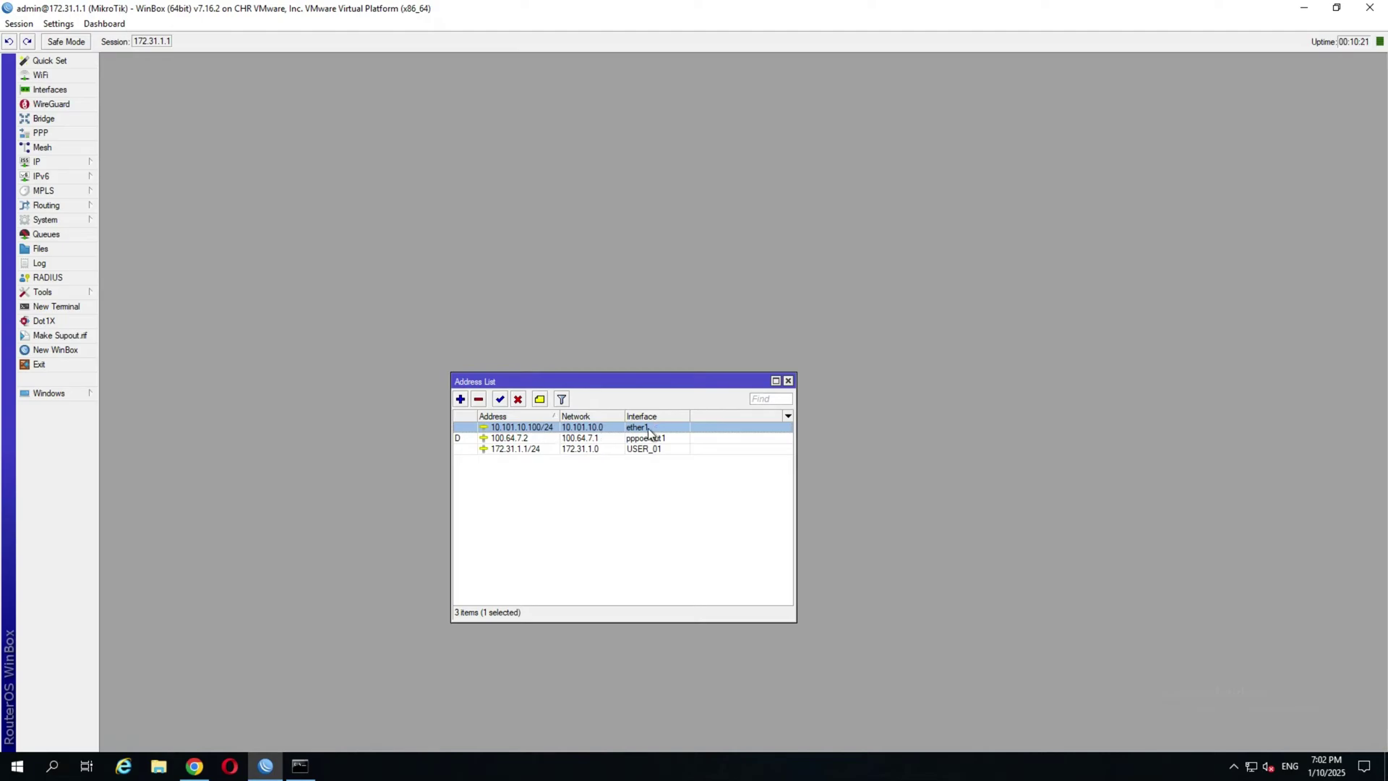
left_click(684, 438)
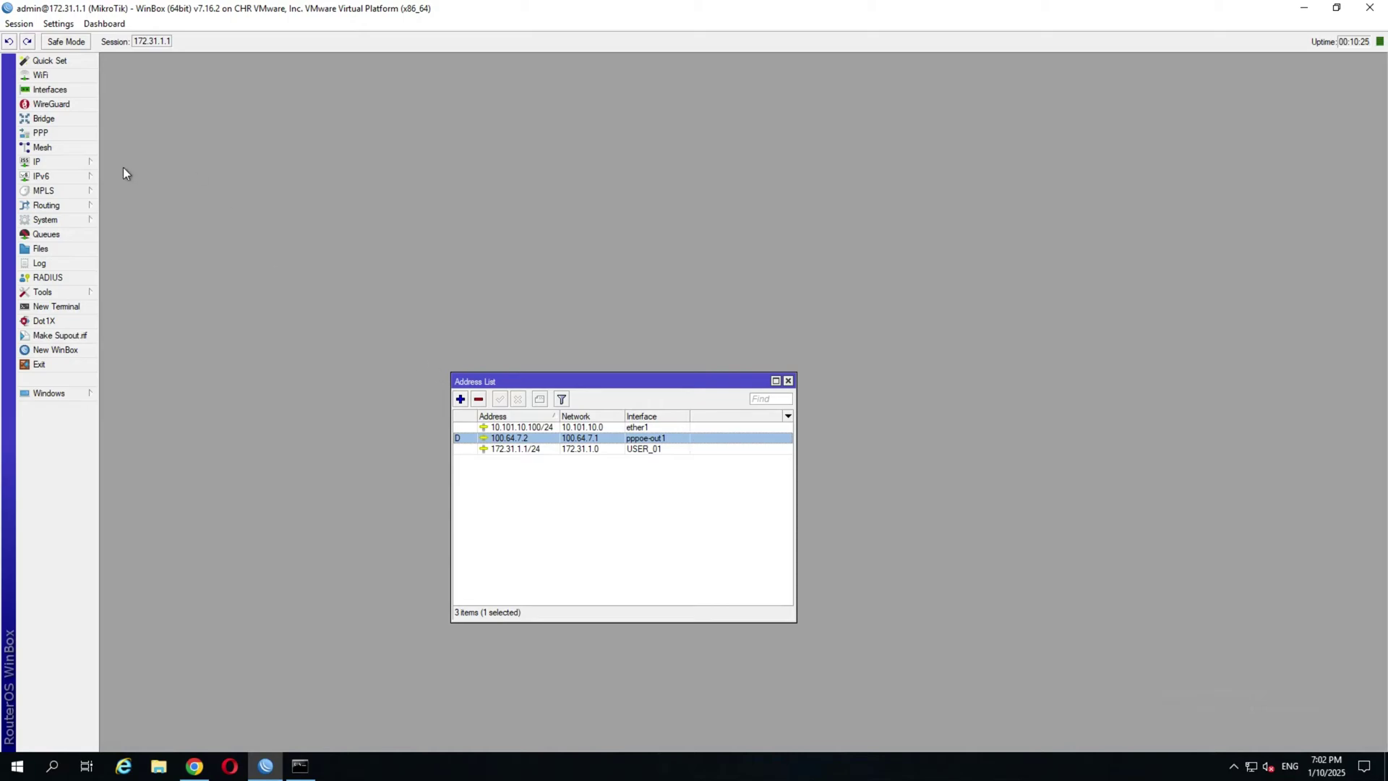
Open the route table and inspect the default routes via 10.101.10.1 and 100.64.7.1.
left_click(79, 163)
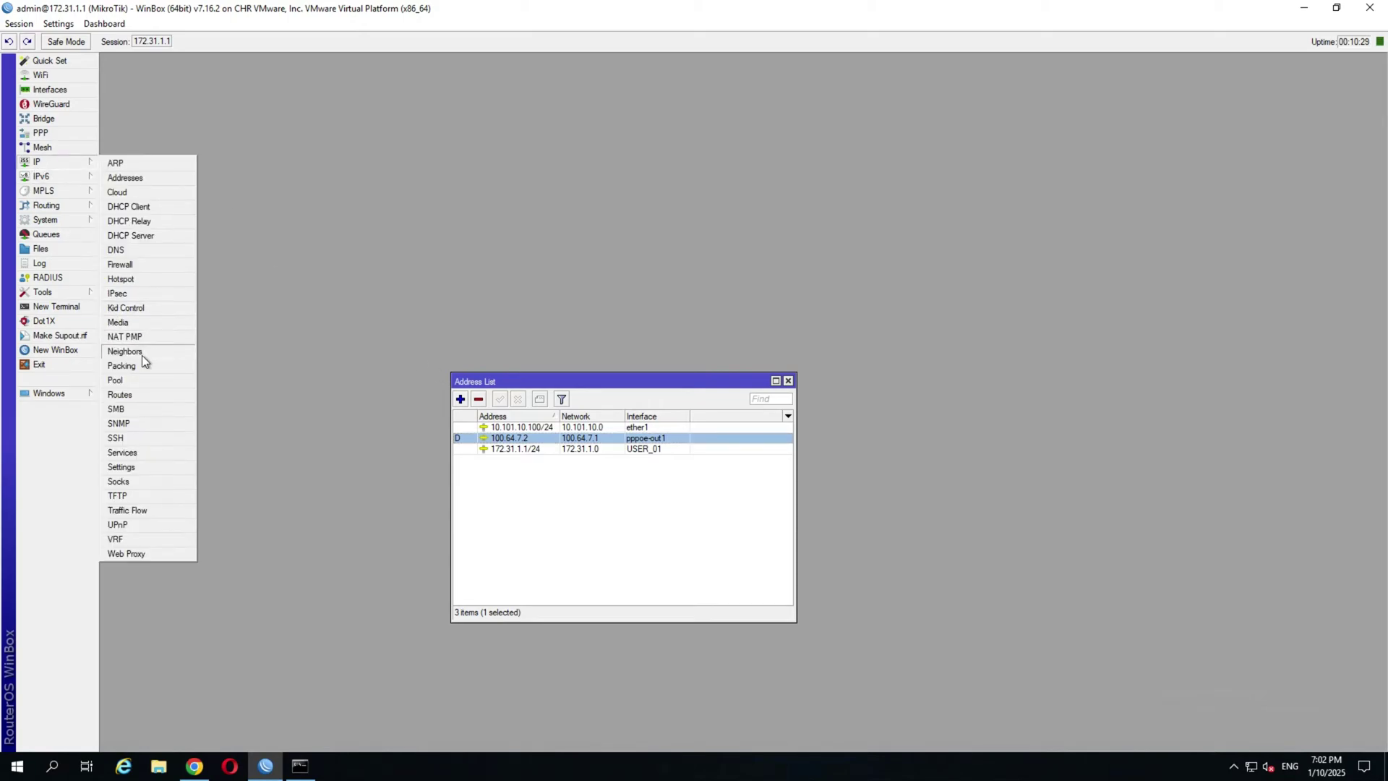
left_click(140, 397)
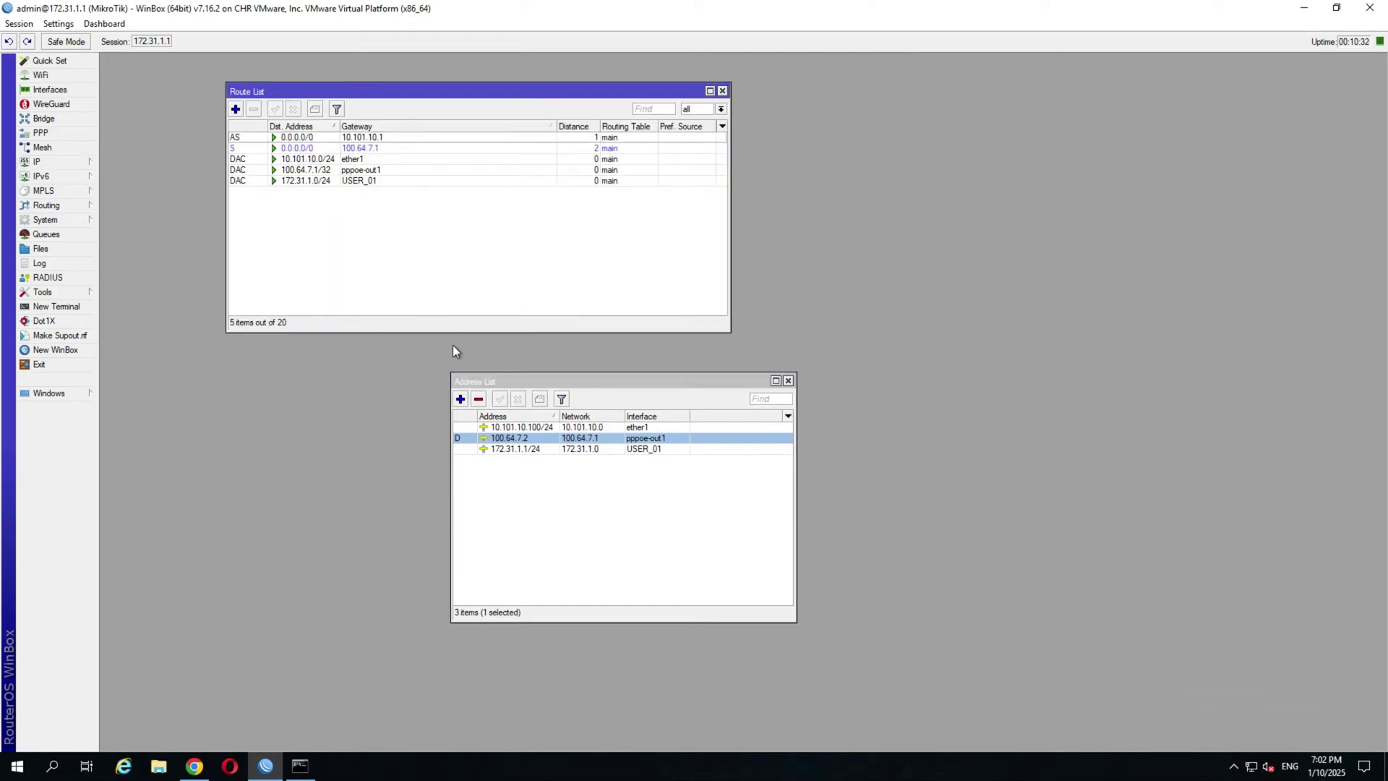
left_click(314, 139)
left_click(370, 147)
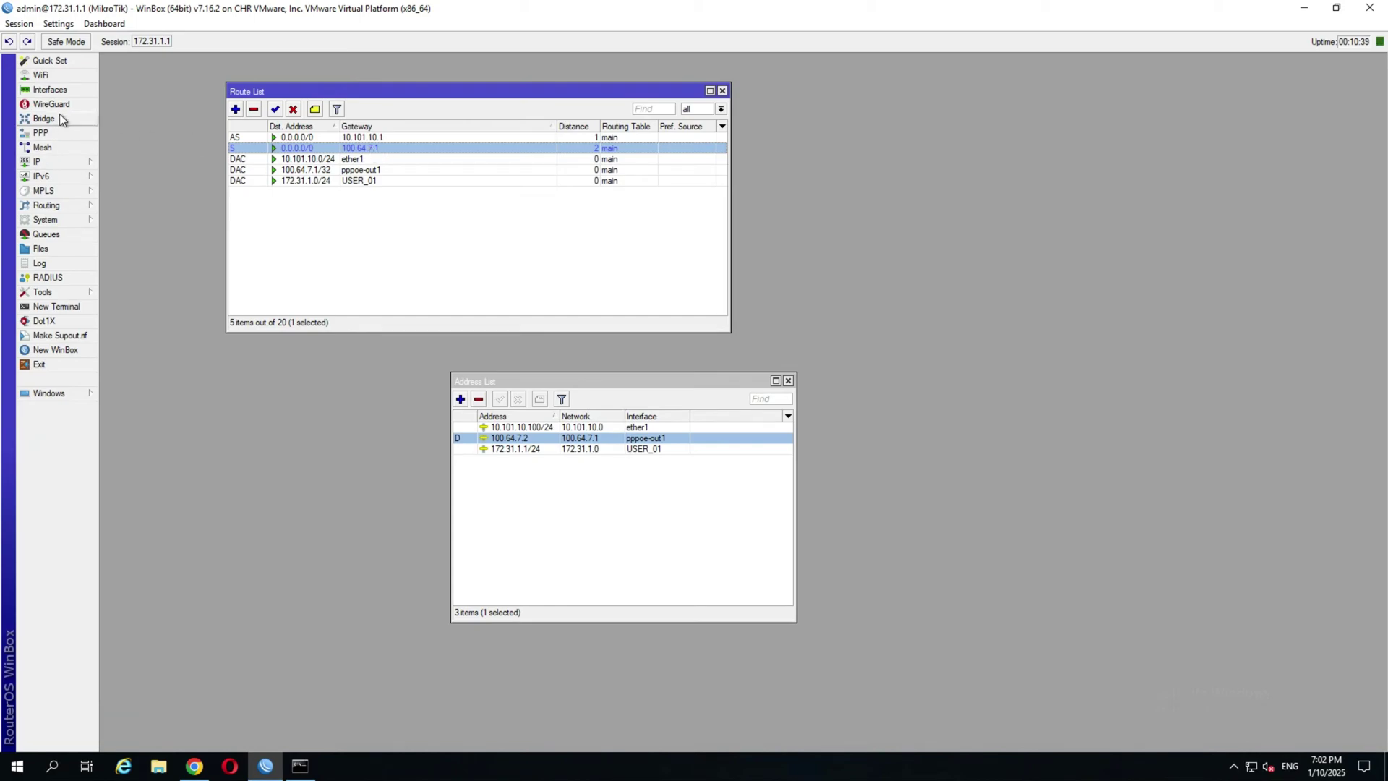
Turn off Add Default Route on the pppoe-out1 PPPoE client, then close the interface list.
left_click(49, 90)
left_click(189, 216)
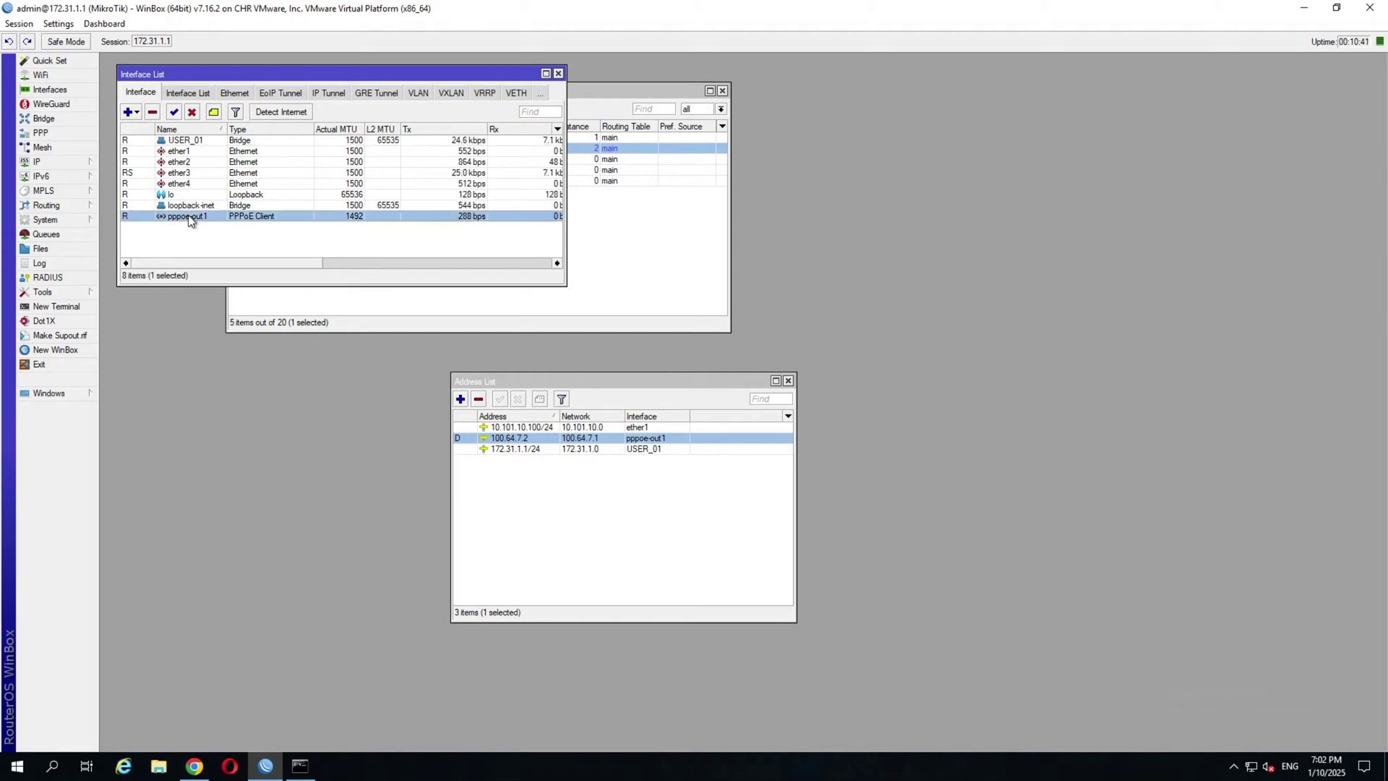
double_click(190, 219)
left_click(691, 438)
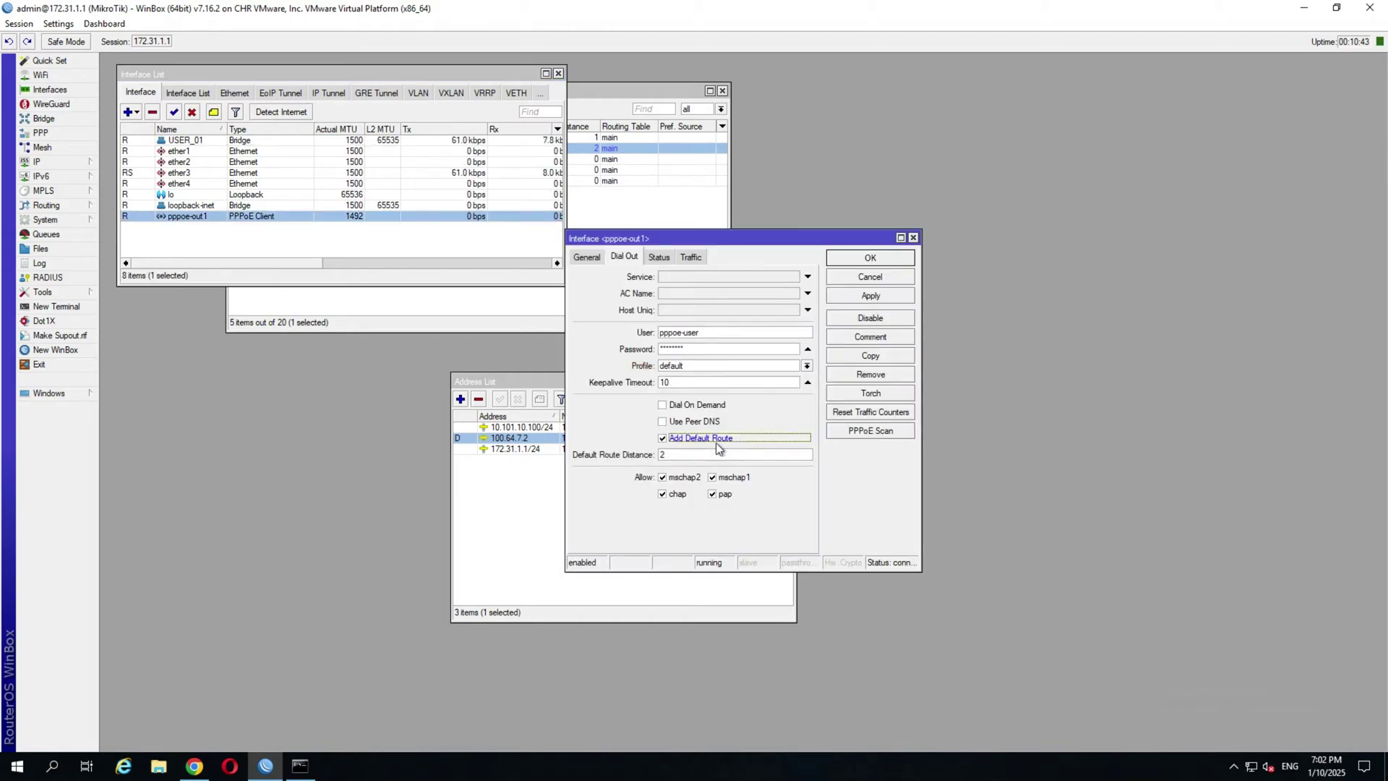
left_click(717, 443)
left_click(870, 258)
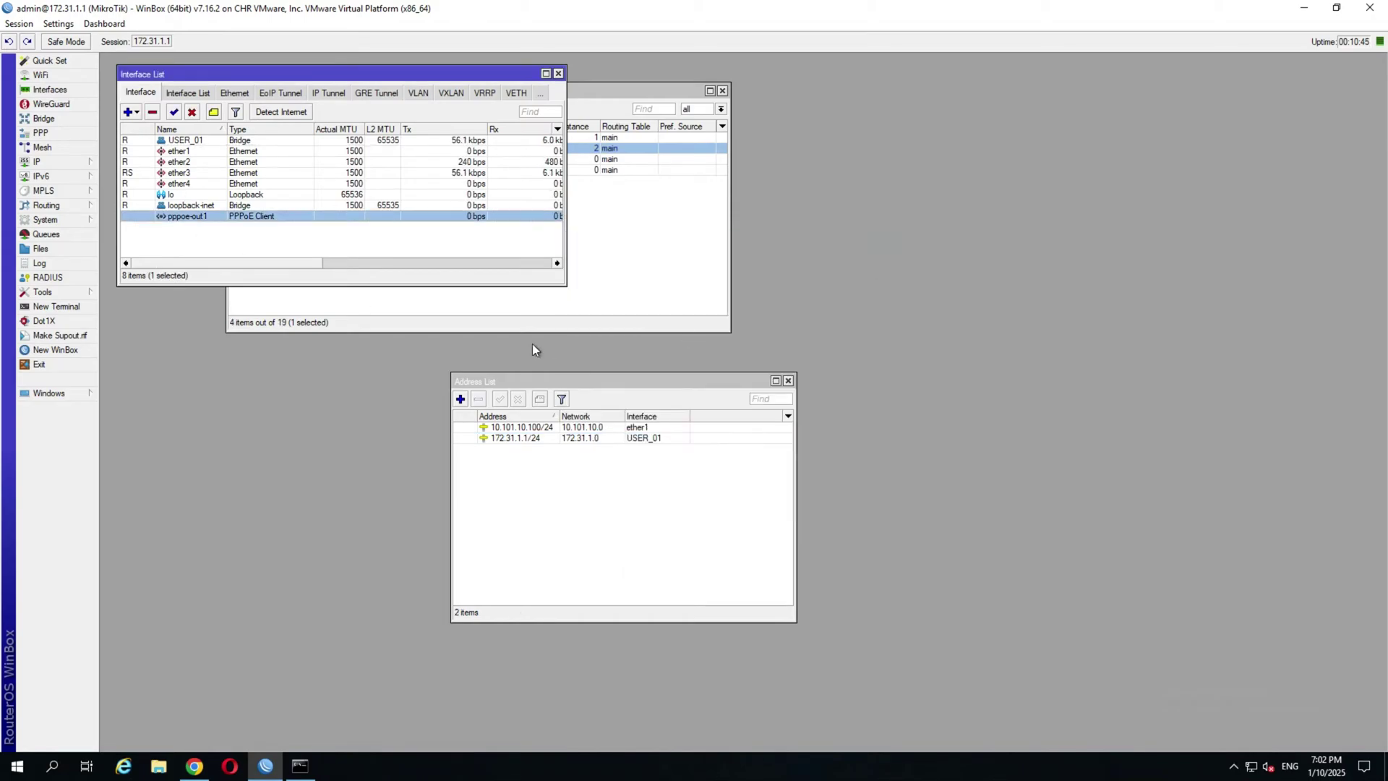
left_click_drag(531, 74, 1101, 266)
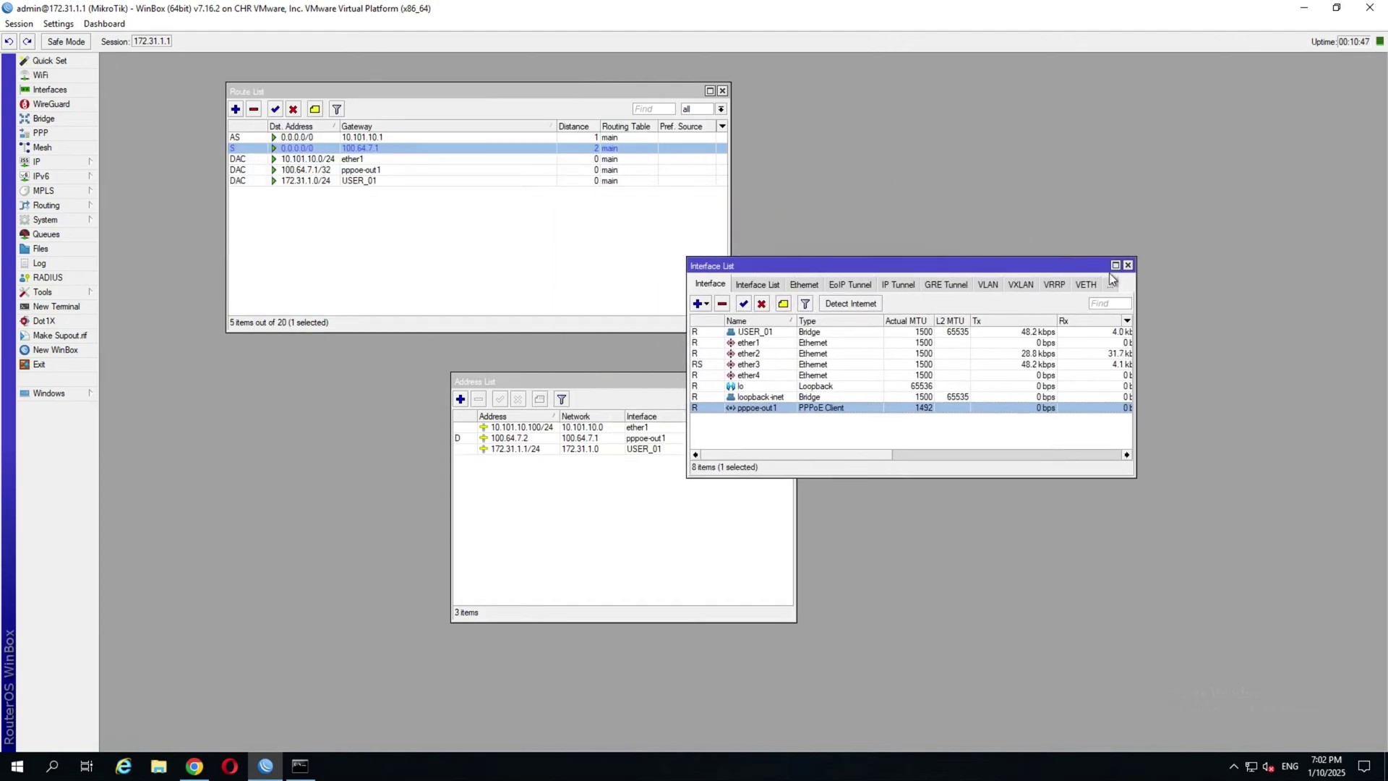
left_click(1128, 266)
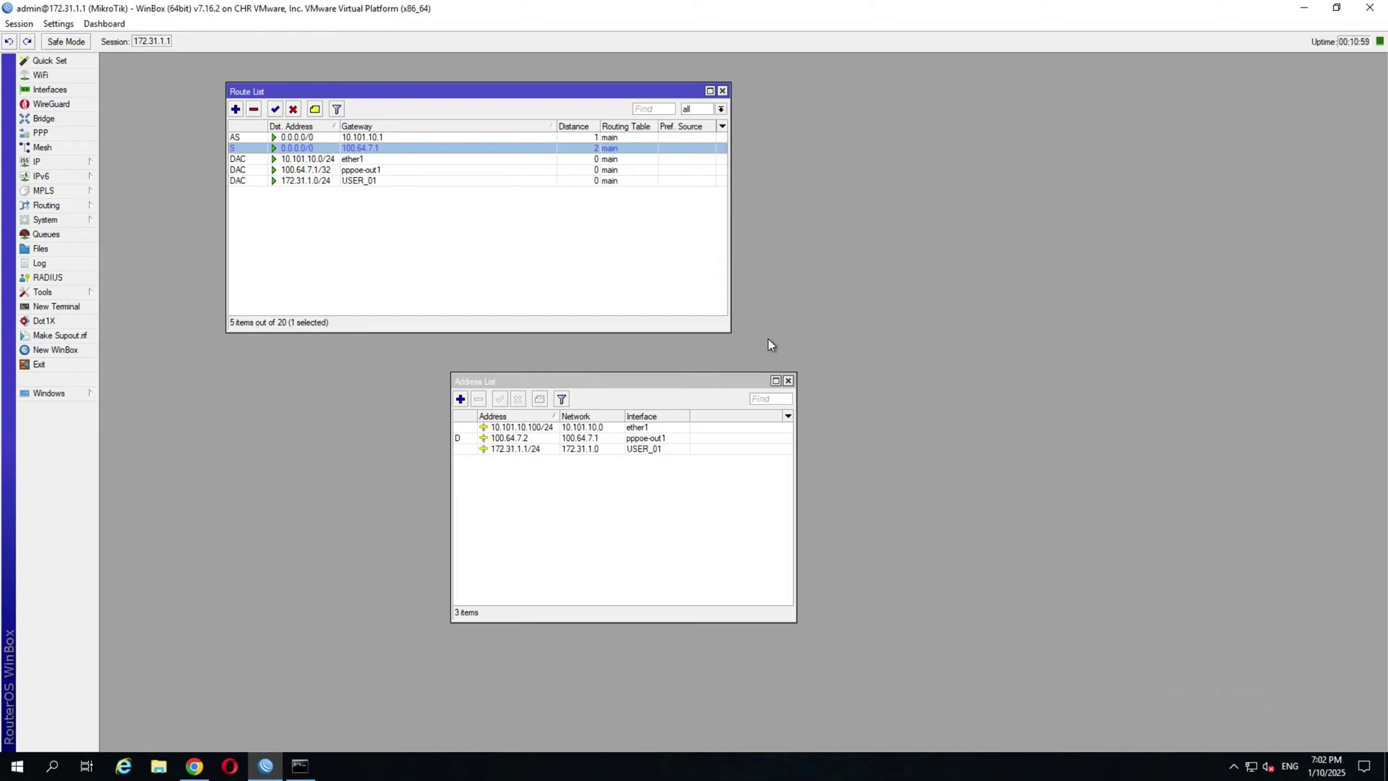
Delete both 0.0.0.0/0 routes, via 10.101.10.1 and via 100.64.7.1, from the Route List.
left_click(333, 139)
left_click(332, 150, "ctrl")
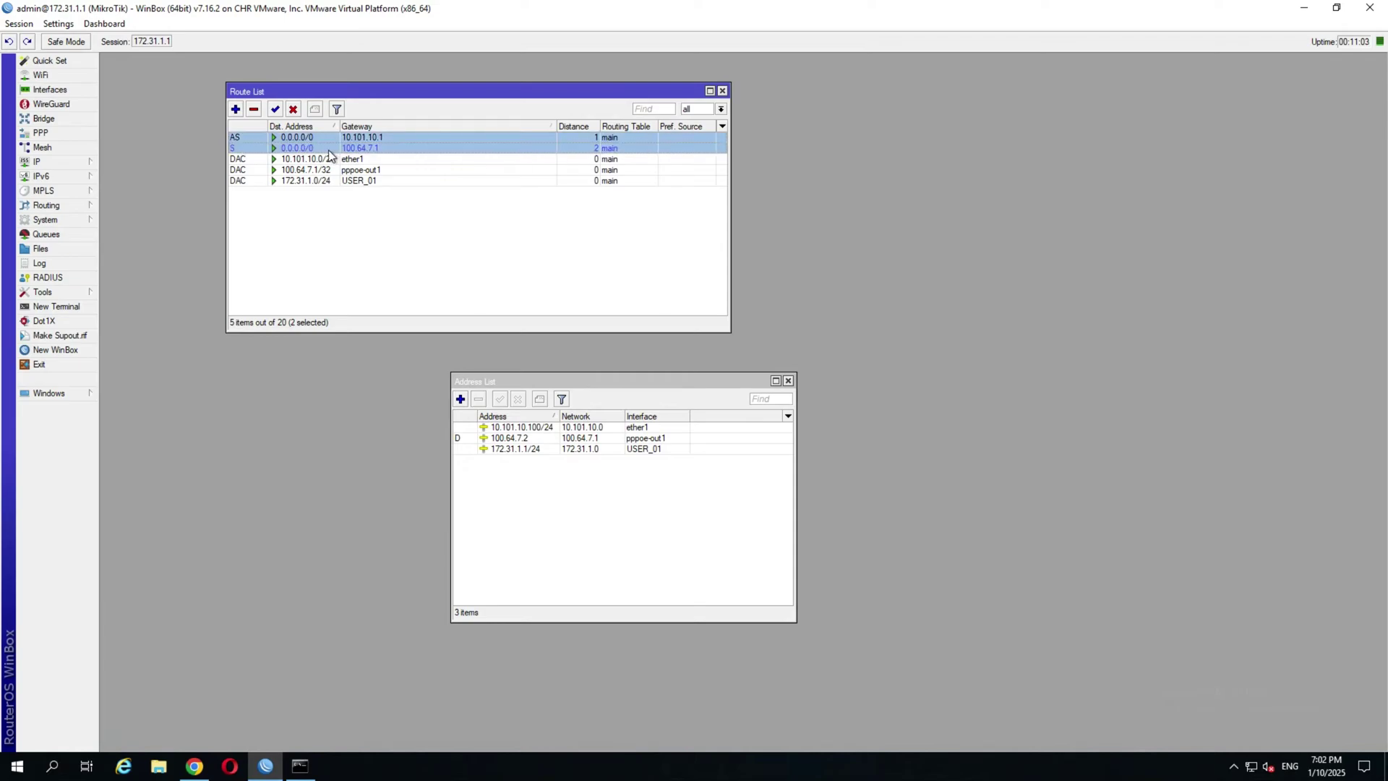
left_click(254, 109)
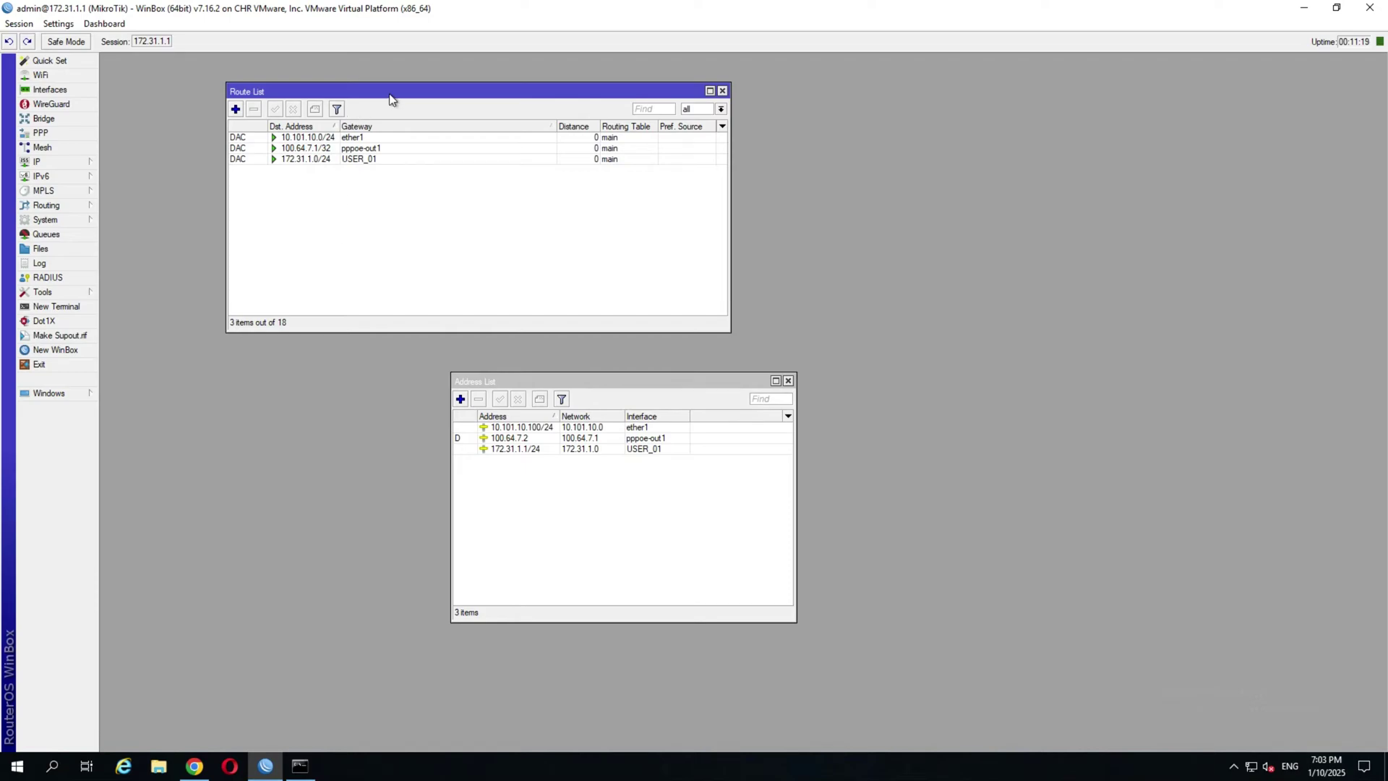
left_click_drag(388, 100, 543, 110)
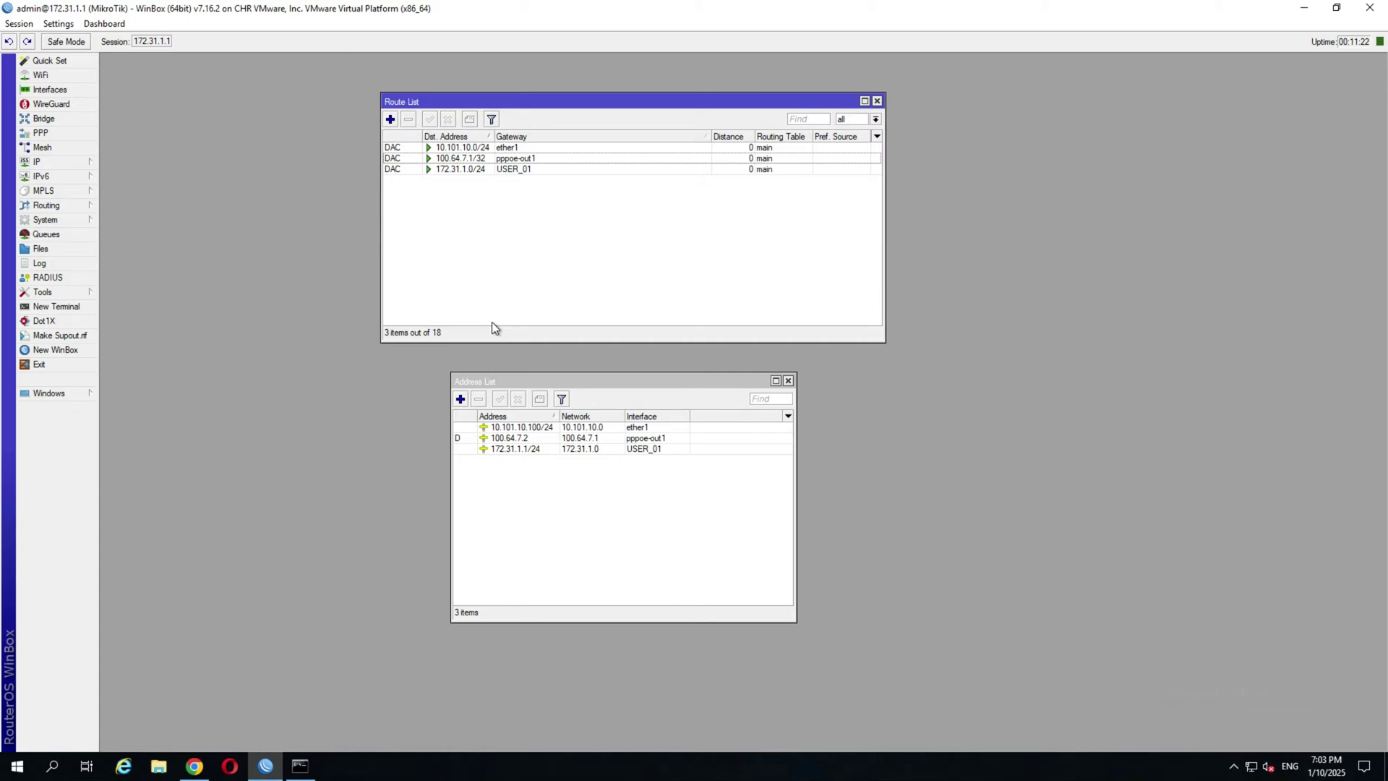
Open two New Route dialogs and arrange them side by side.
left_click(390, 120)
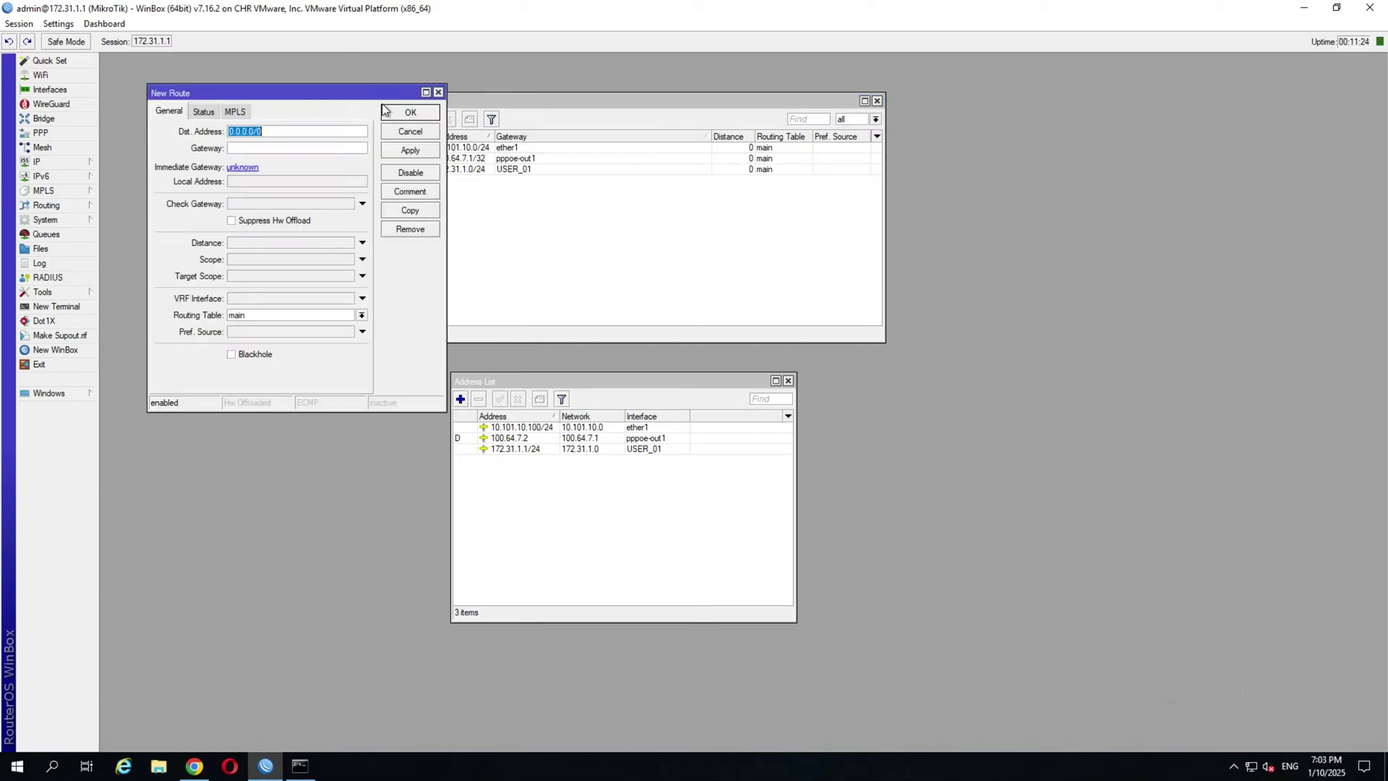
left_click(391, 119)
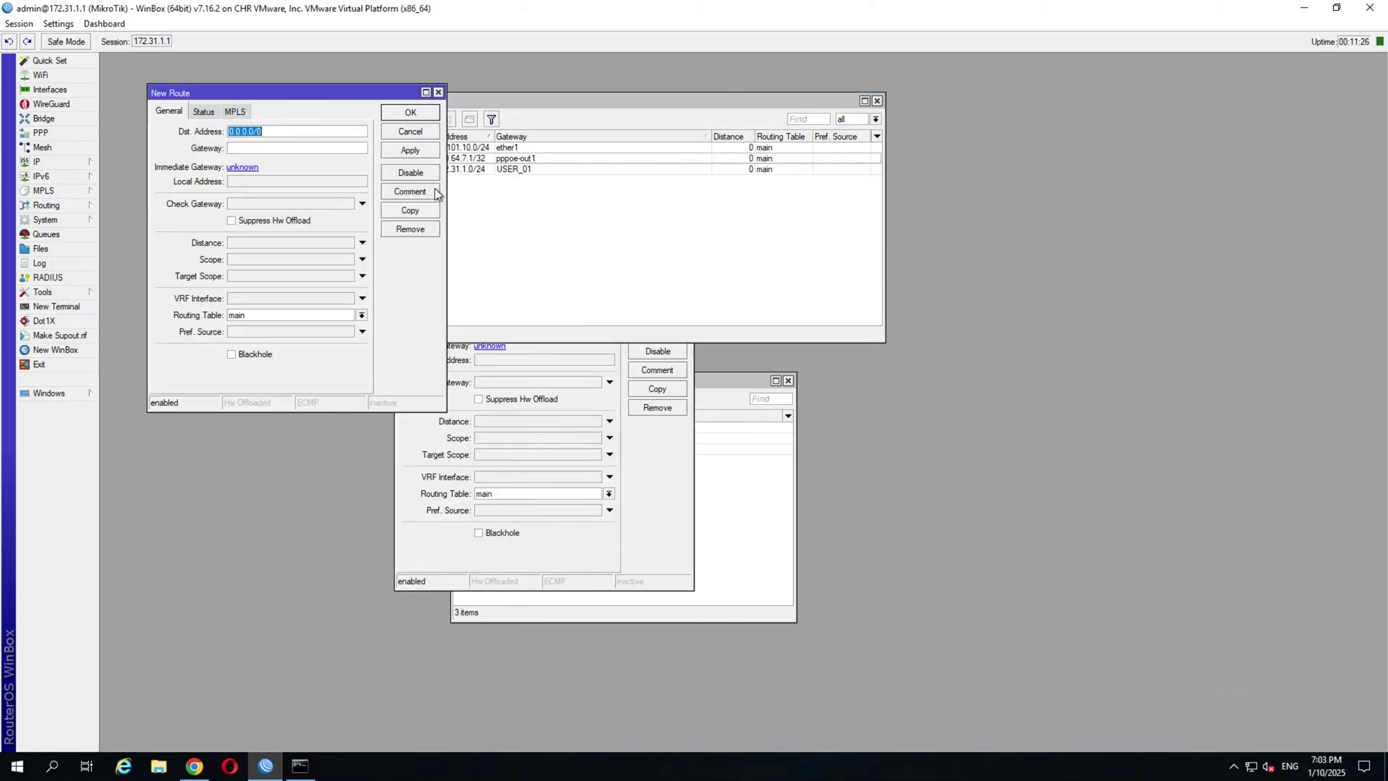
left_click_drag(394, 96, 352, 282)
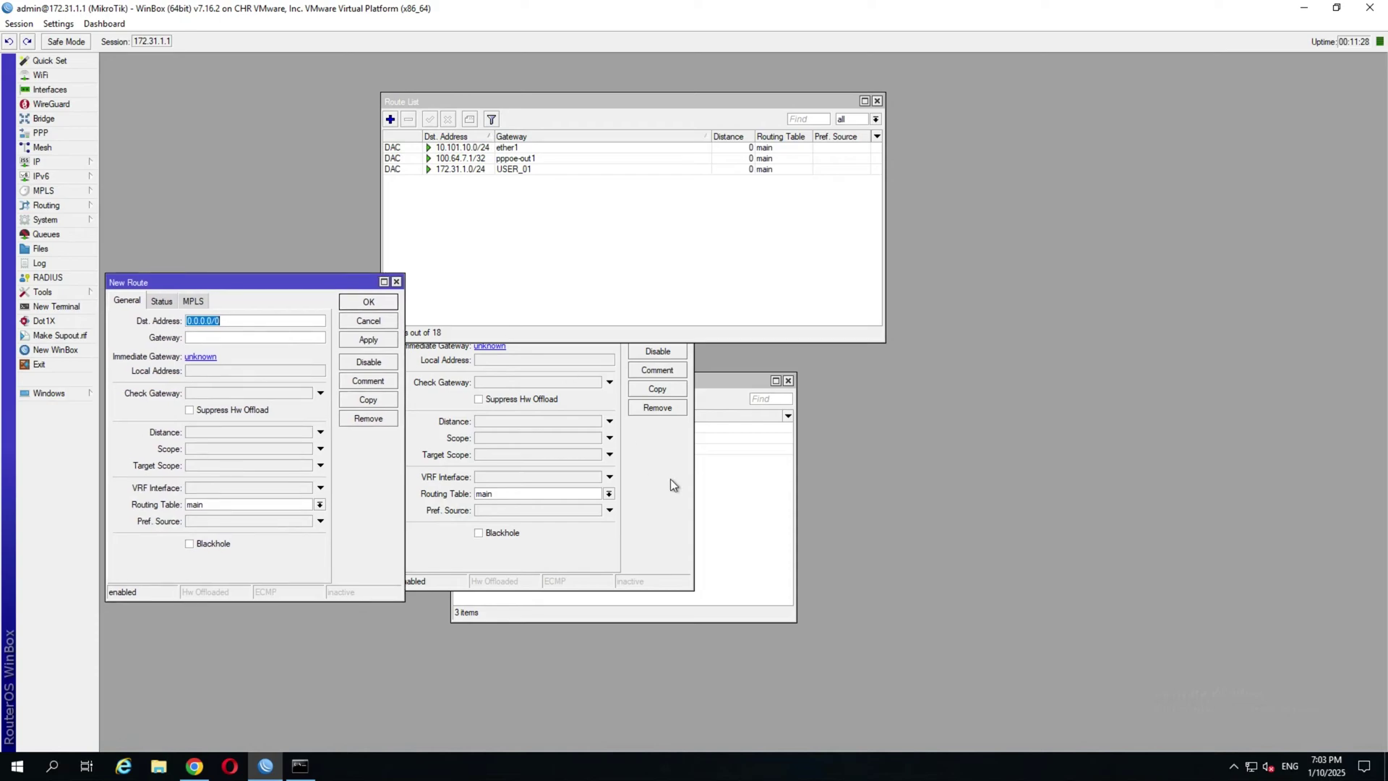
left_click(548, 278)
left_click_drag(544, 278, 568, 291)
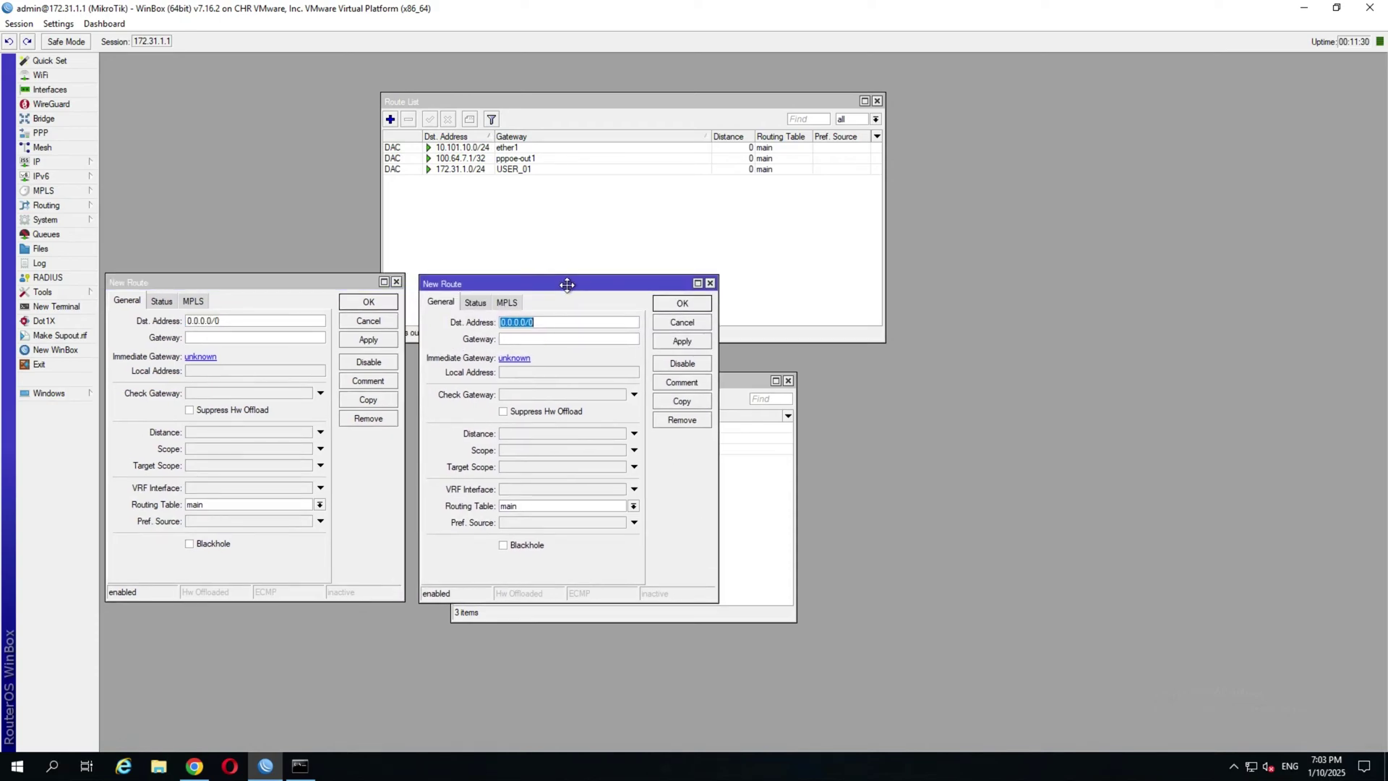
Set the drafts' destination addresses to 8.8.8.8 and 8.8.4.4.
left_click_drag(223, 320, 181, 322)
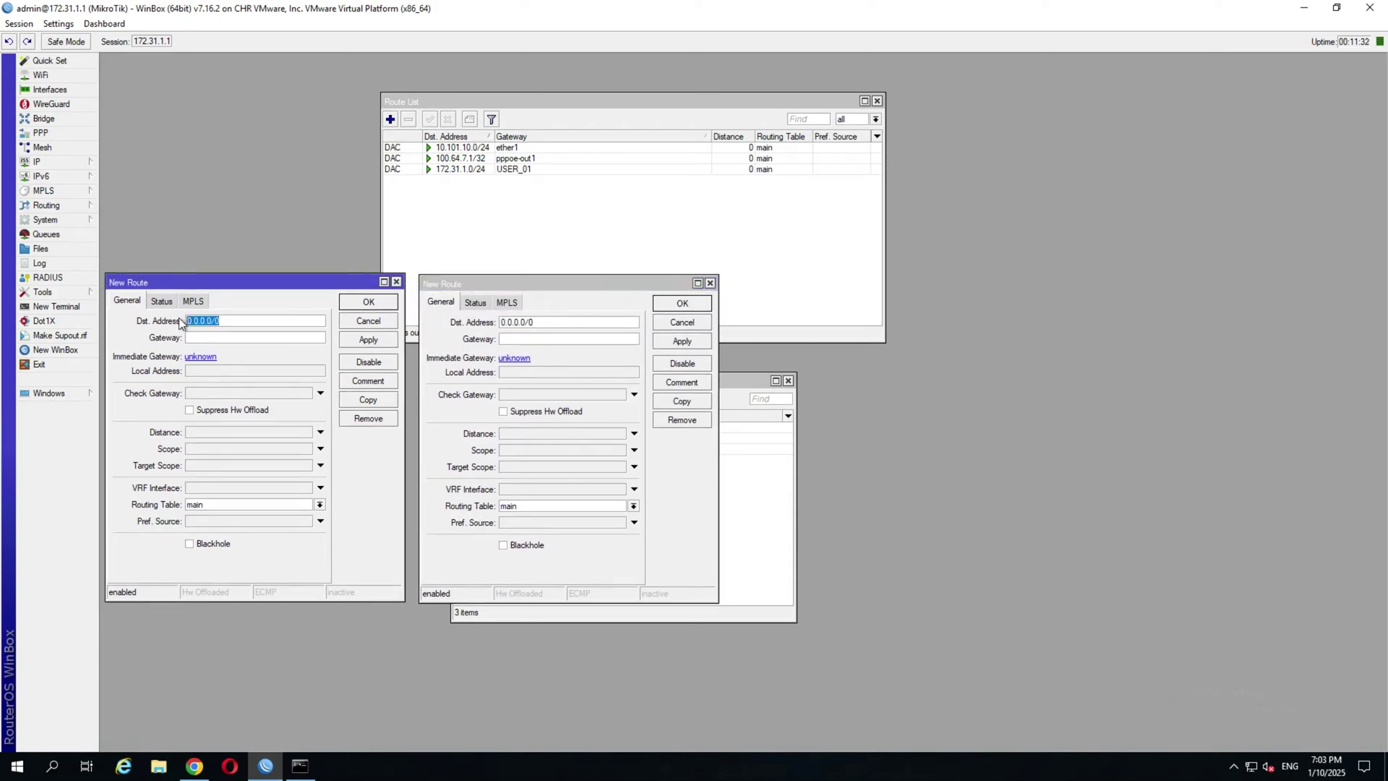
type("8.8.8.8")
left_click_drag(531, 319, 485, 323)
type("8.8")
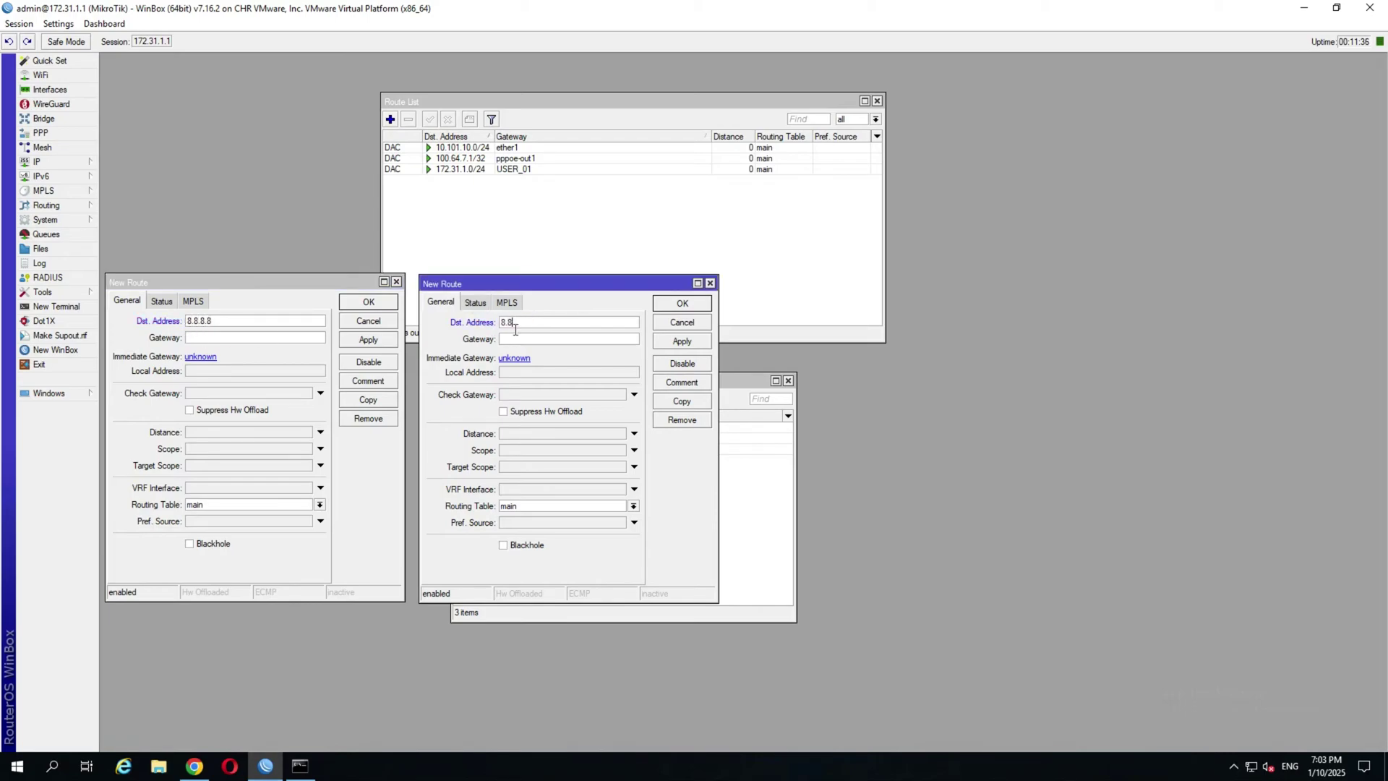
type(".4.4")
left_click(250, 338)
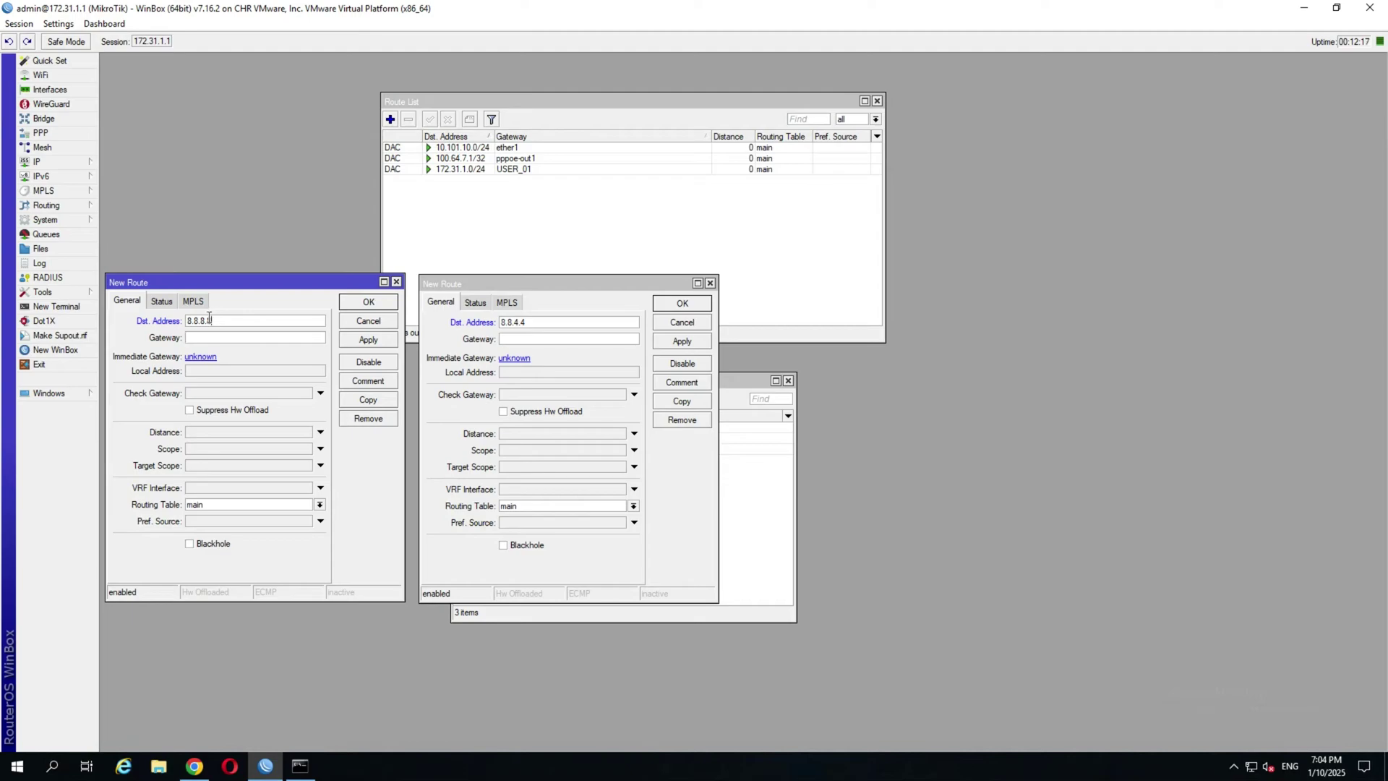
left_click_drag(212, 319, 186, 321)
left_click_drag(543, 321, 499, 321)
left_click_drag(211, 320, 186, 321)
Enter gateway 10.101.10.1 for the 8.8.8.8 route and 100.64.7.1 for the 8.8.4.4 route.
left_click(229, 337)
type("10.101.10.1")
left_click(540, 345)
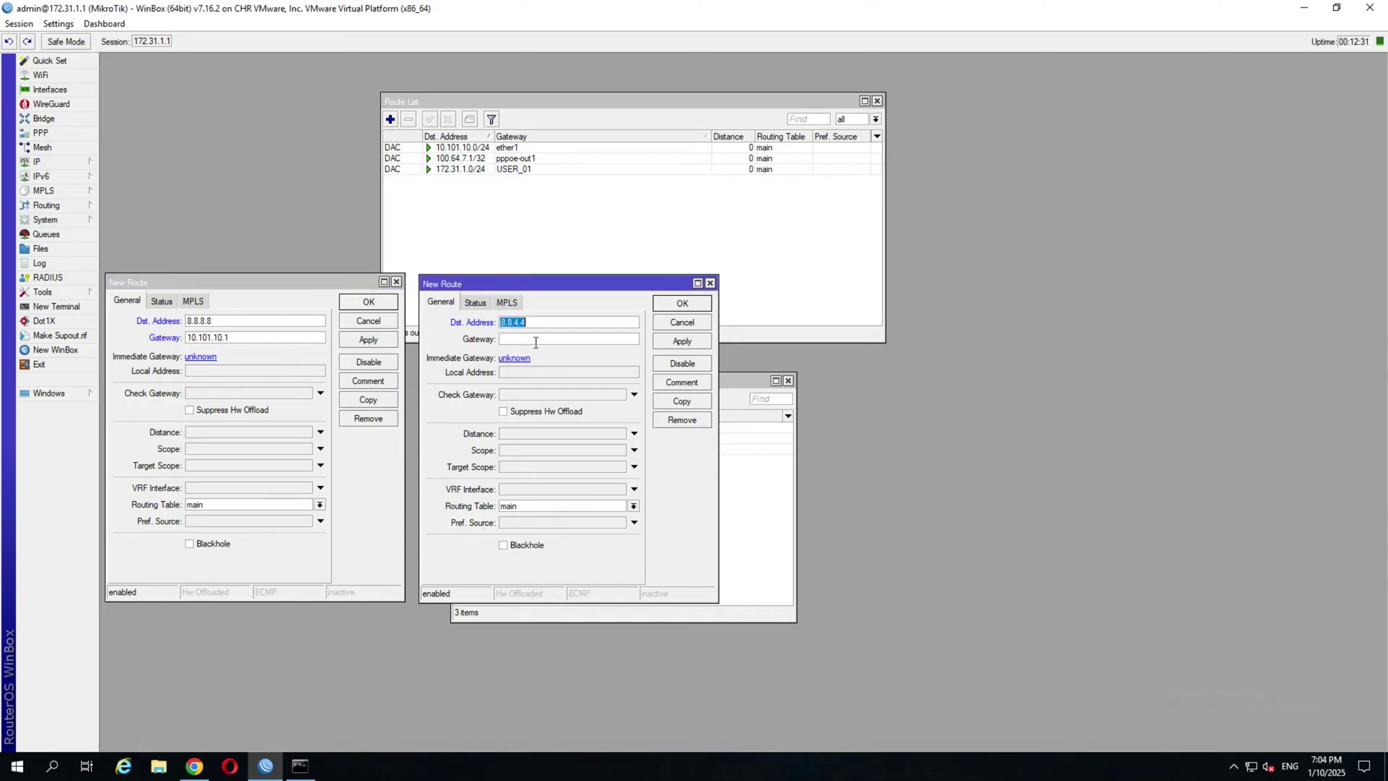
key("Tab")
type("100.64.7.1")
Set scope 10 on both host-route drafts and save the 8.8.8.8 route.
left_click(198, 447)
double_click(203, 449)
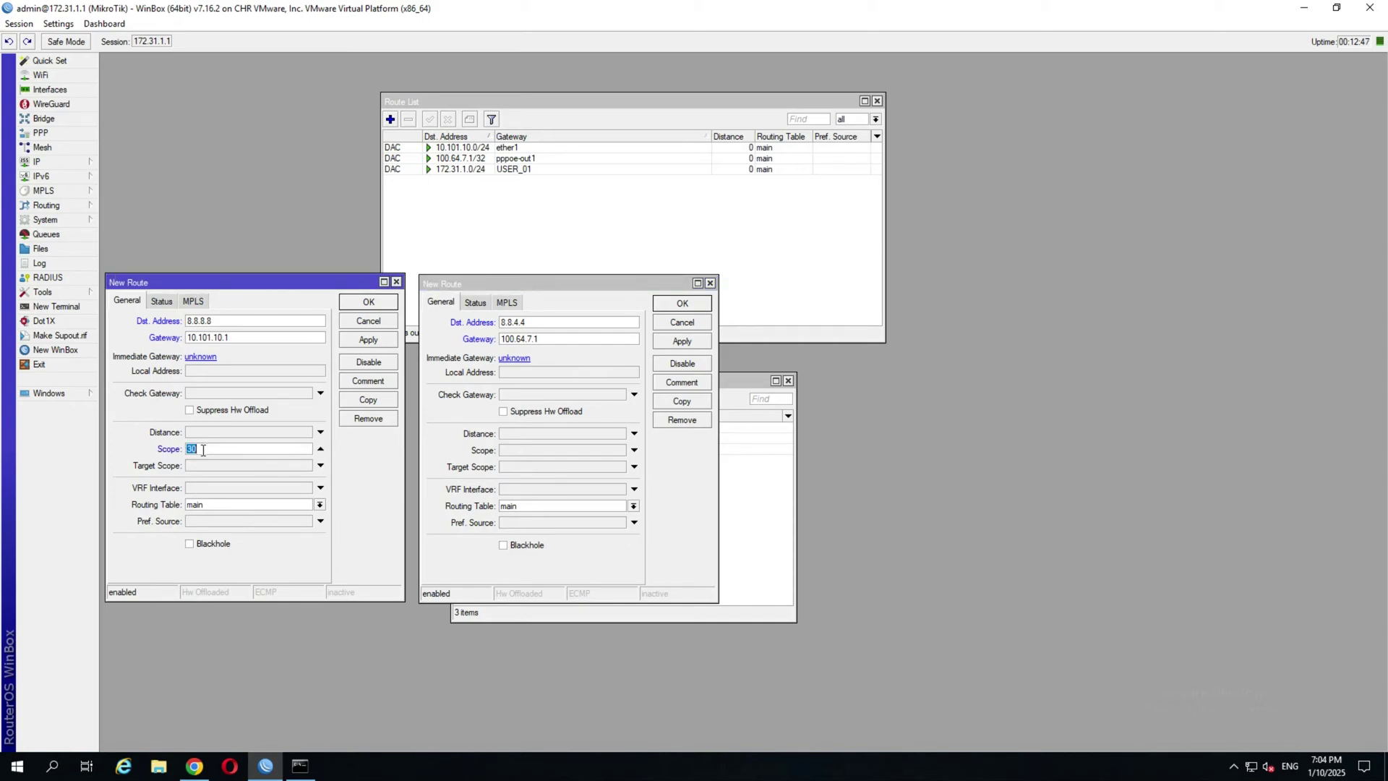
type("10")
double_click(506, 450)
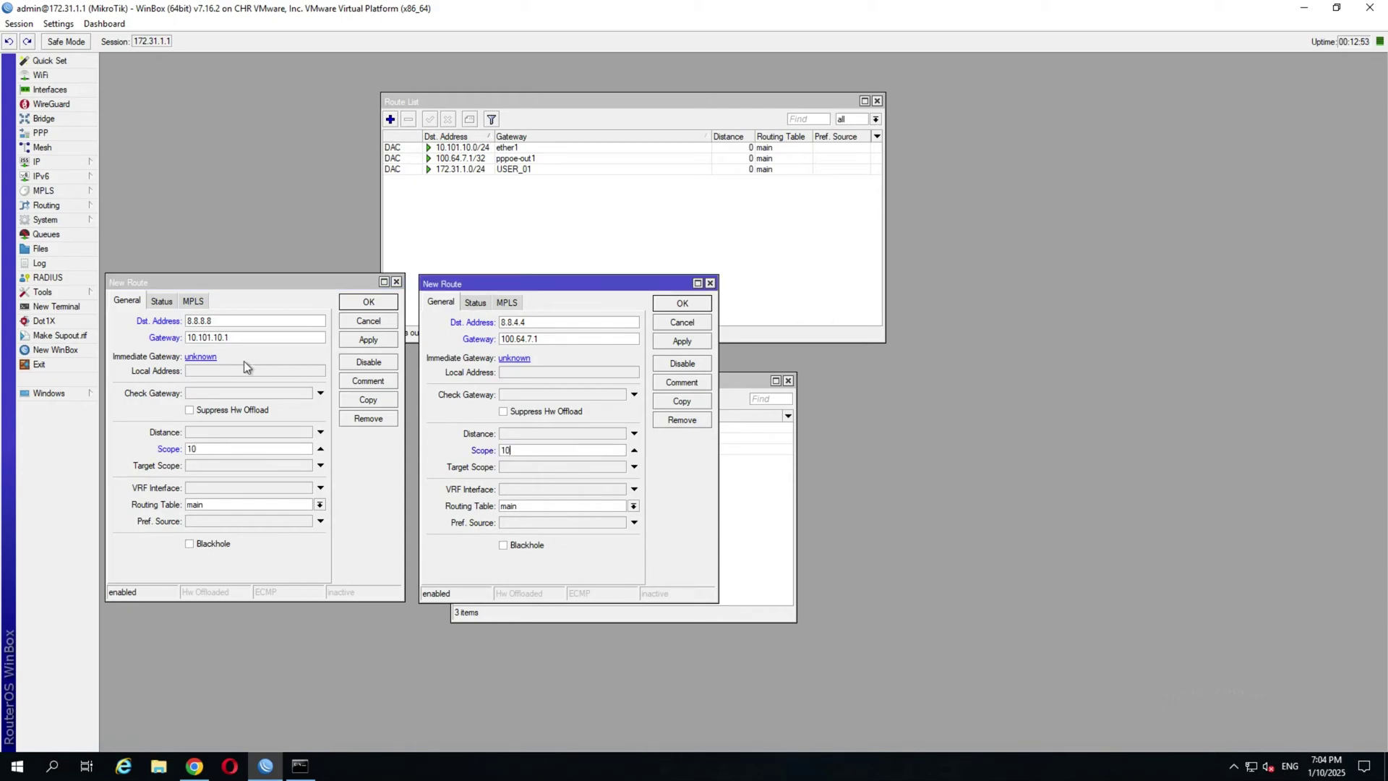
left_click(353, 303)
Save the 8.8.4.4 host route and check both /32 routes in the Route List.
left_click(694, 303)
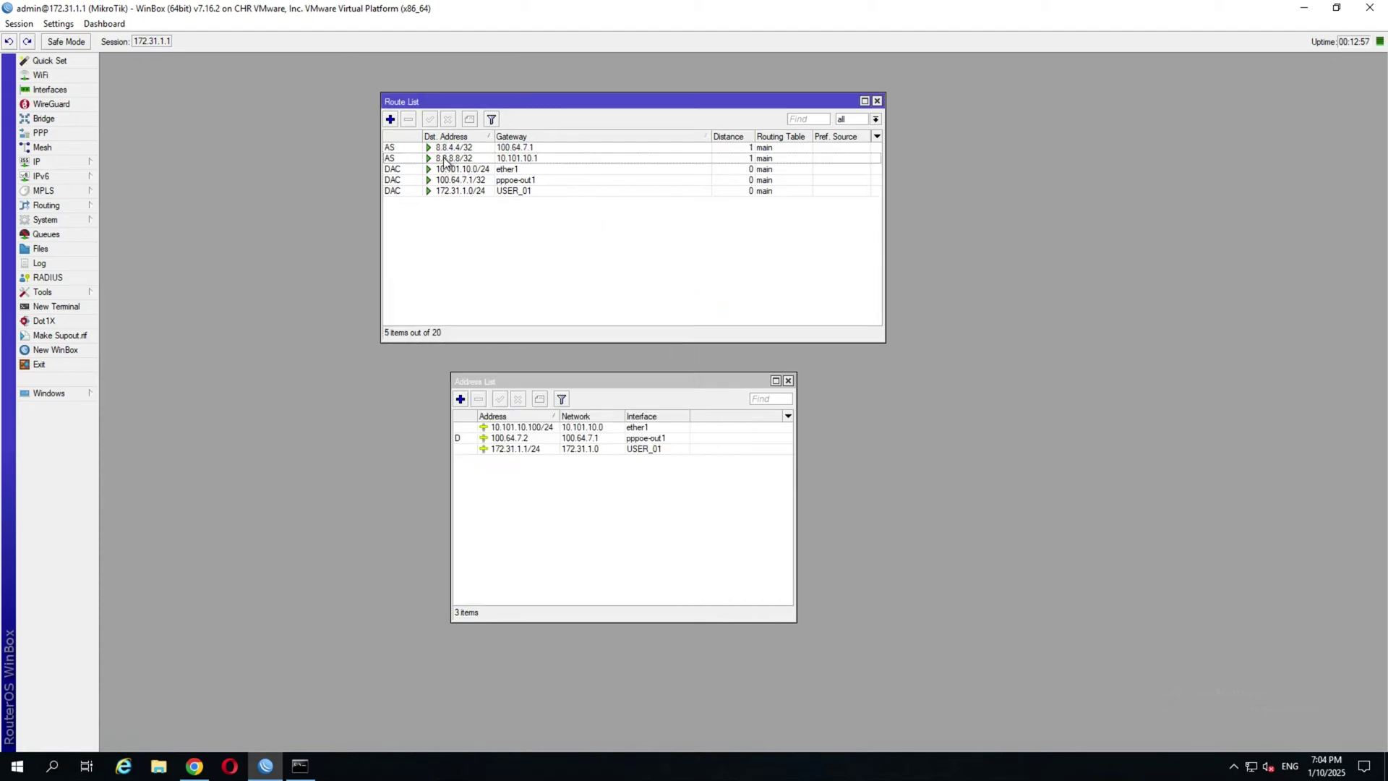
left_click(474, 161)
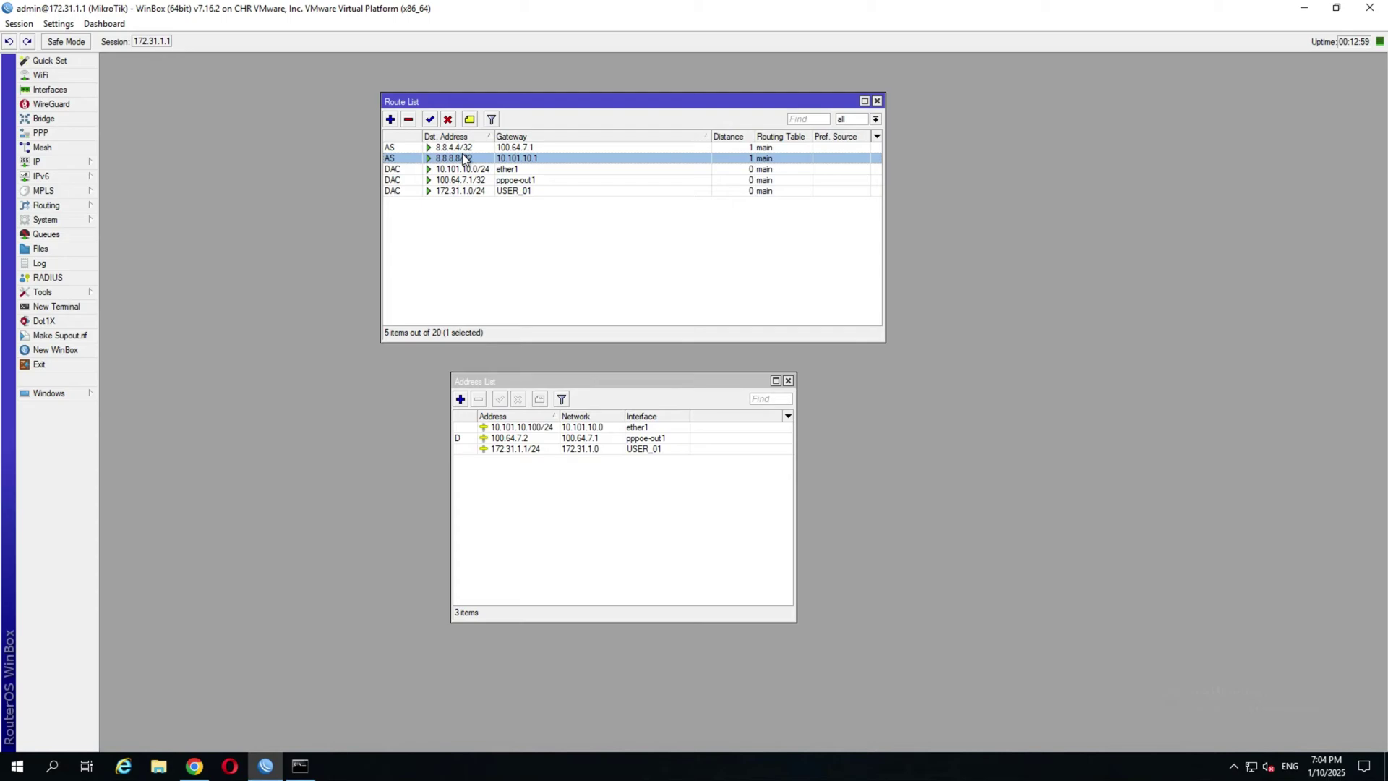
left_click(457, 150)
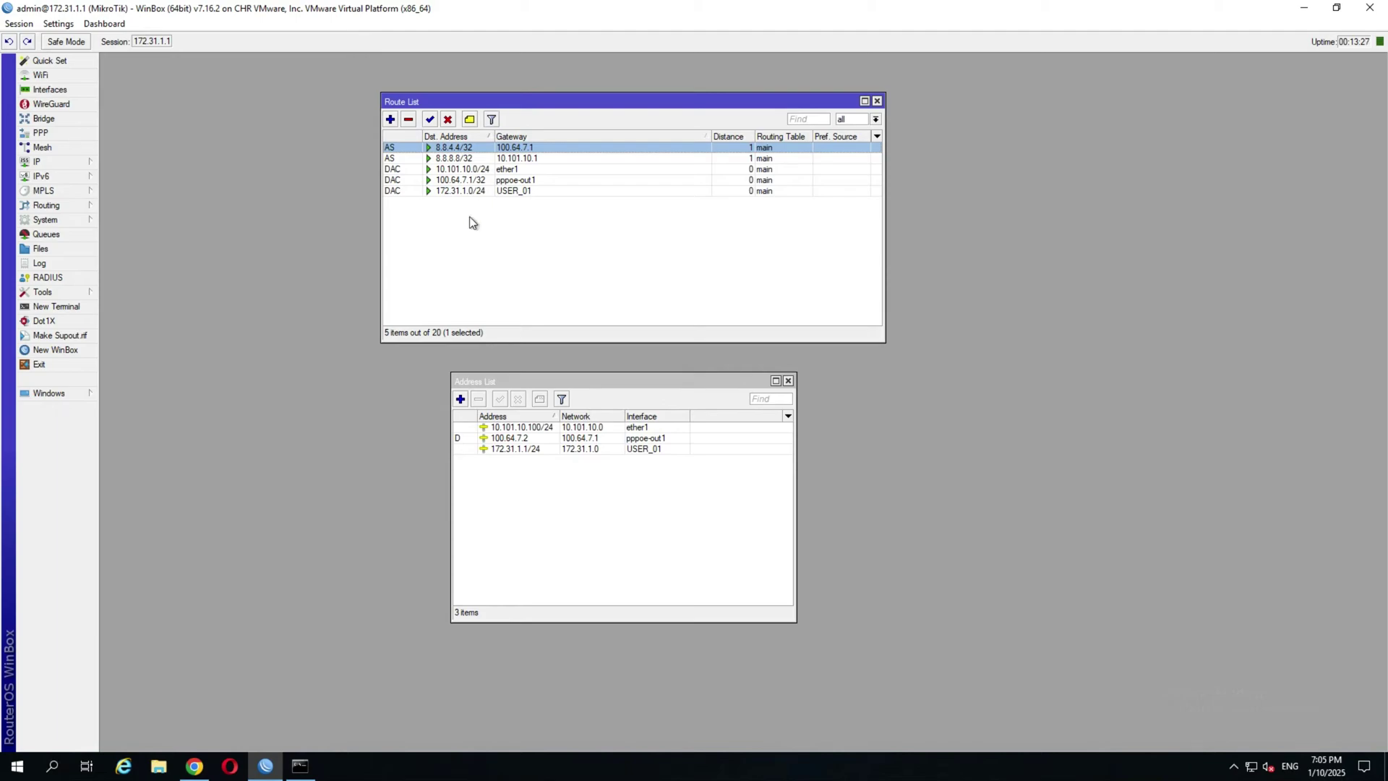
Open two new default-route drafts and arrange them side by side.
left_click(391, 120)
left_click(394, 123)
left_click(394, 123)
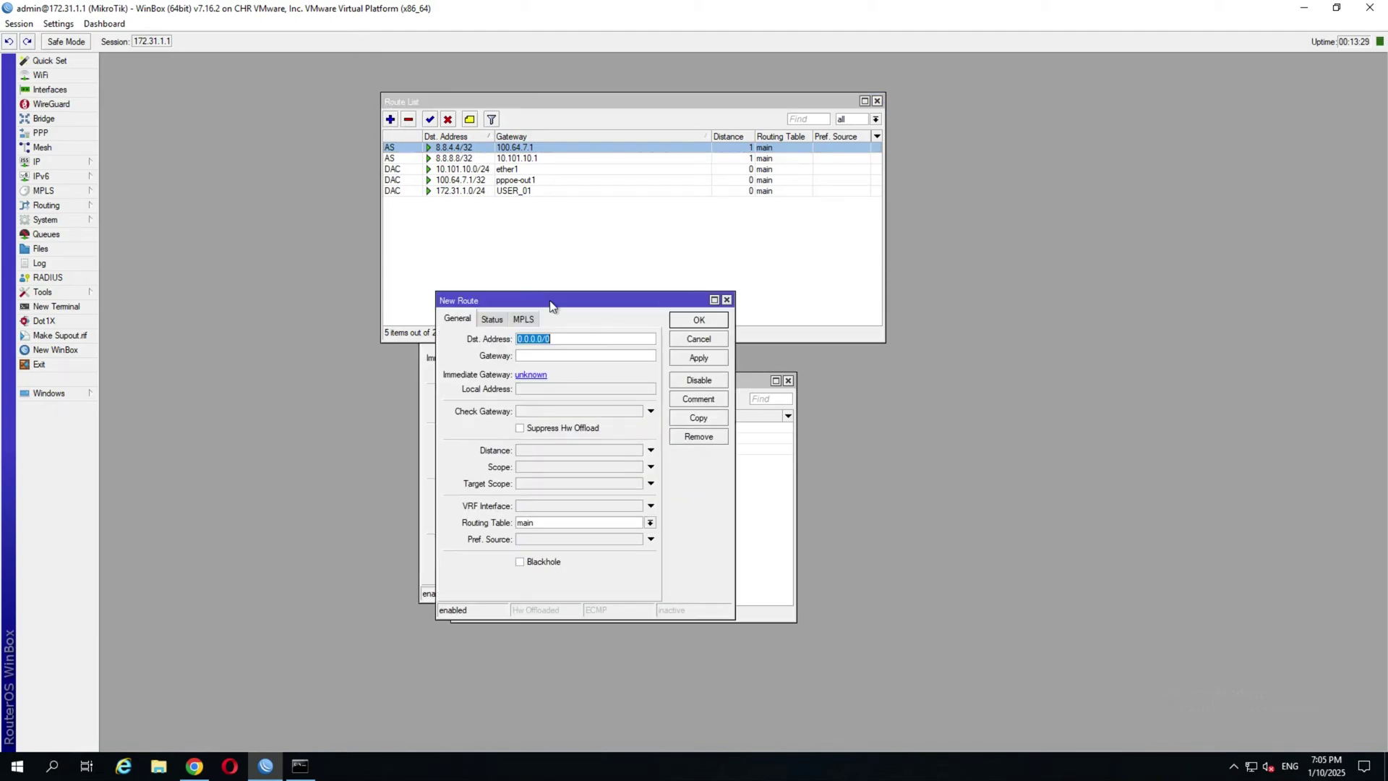
left_click_drag(555, 304, 821, 286)
left_click(698, 412)
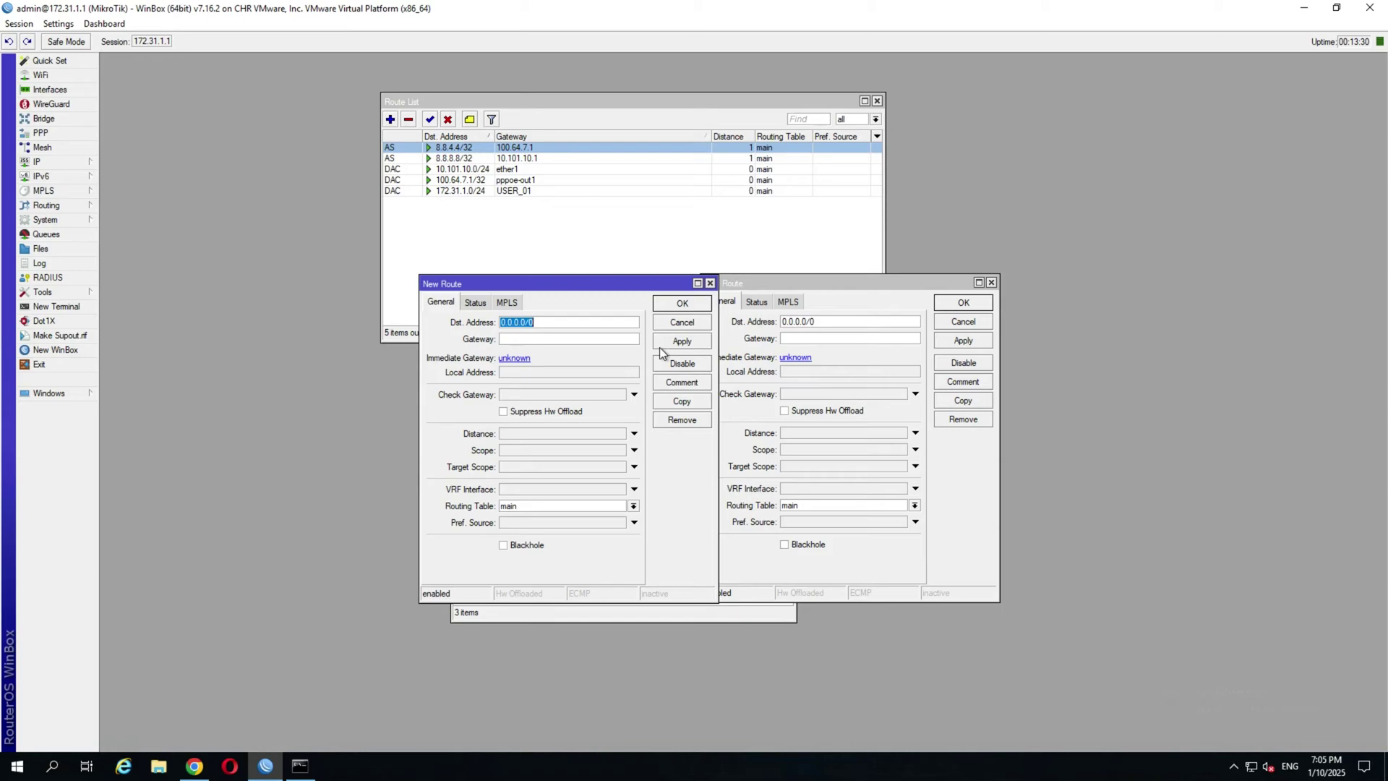
left_click_drag(620, 284, 585, 281)
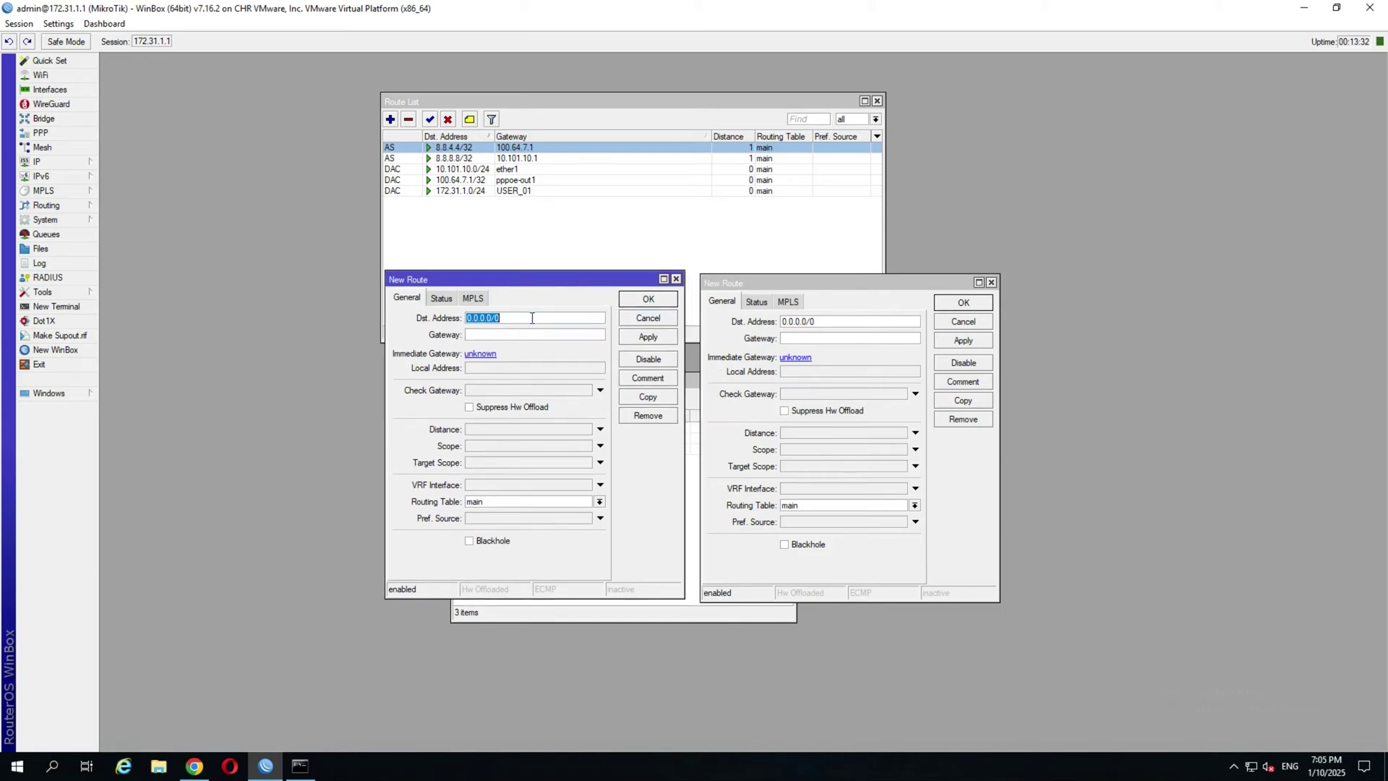
Set the drafts' gateways to 8.8.8.8 and 8.8.4.4.
left_click(551, 336)
type("8.8.8.8")
left_click_drag(468, 334, 507, 335)
left_click(794, 338)
type("8")
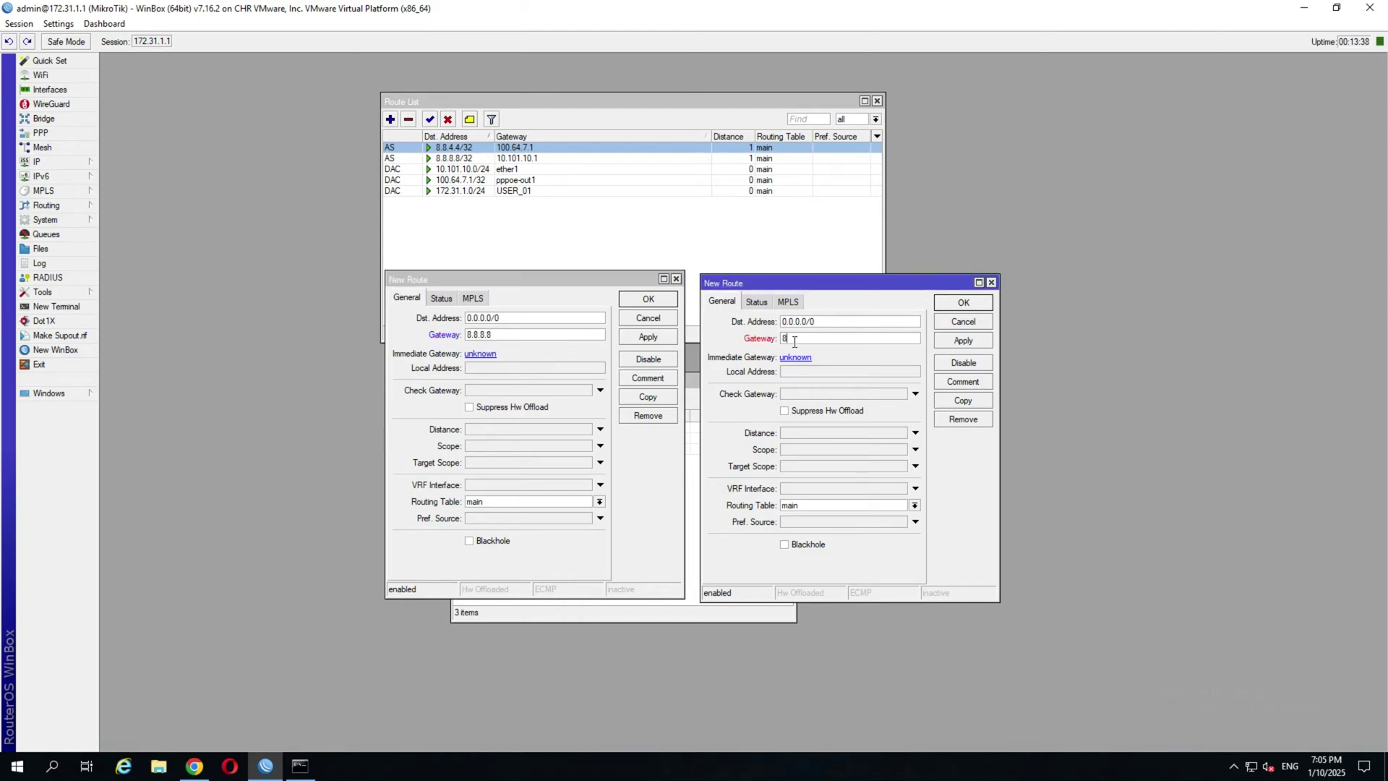
type(".8.4.4")
Give both drafts scope 30 and target scope 11, and enable ping gateway checking.
left_click(482, 448)
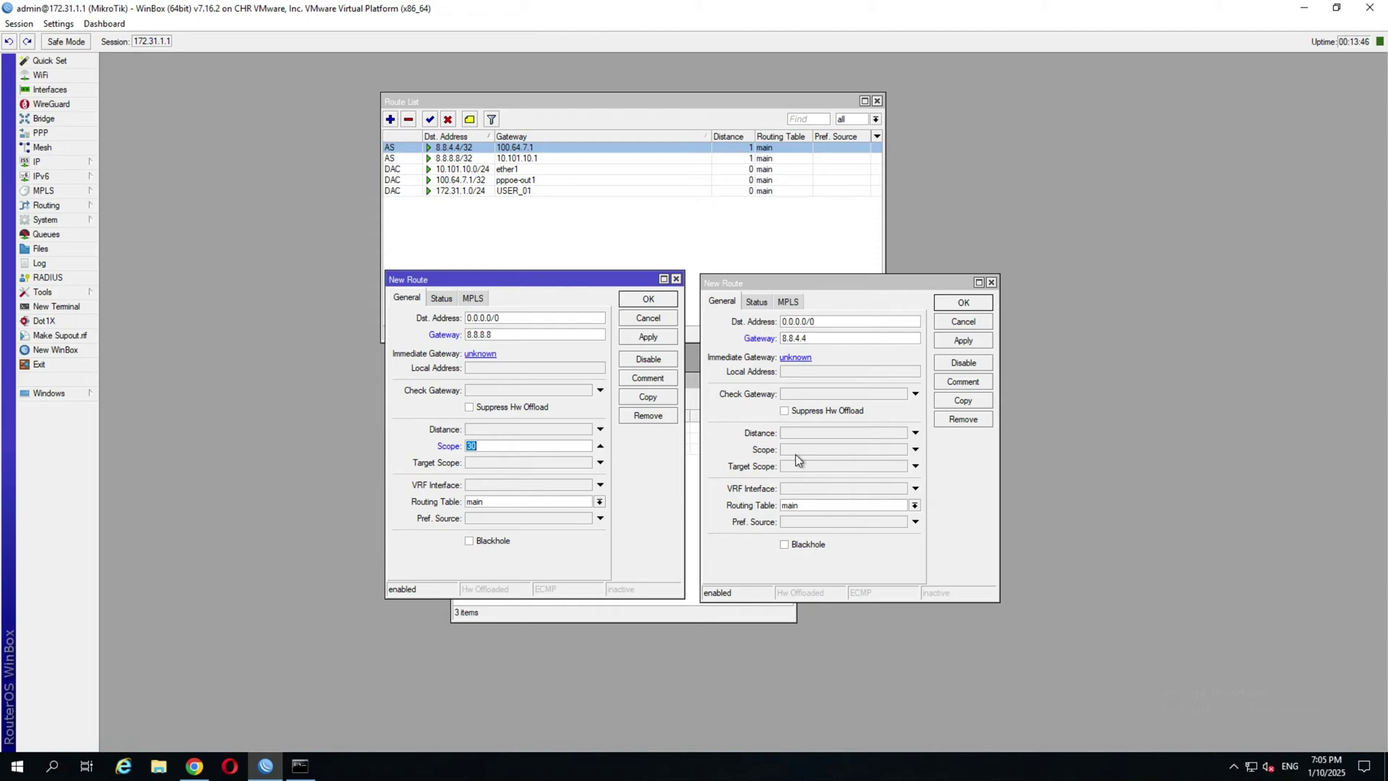
left_click(796, 454)
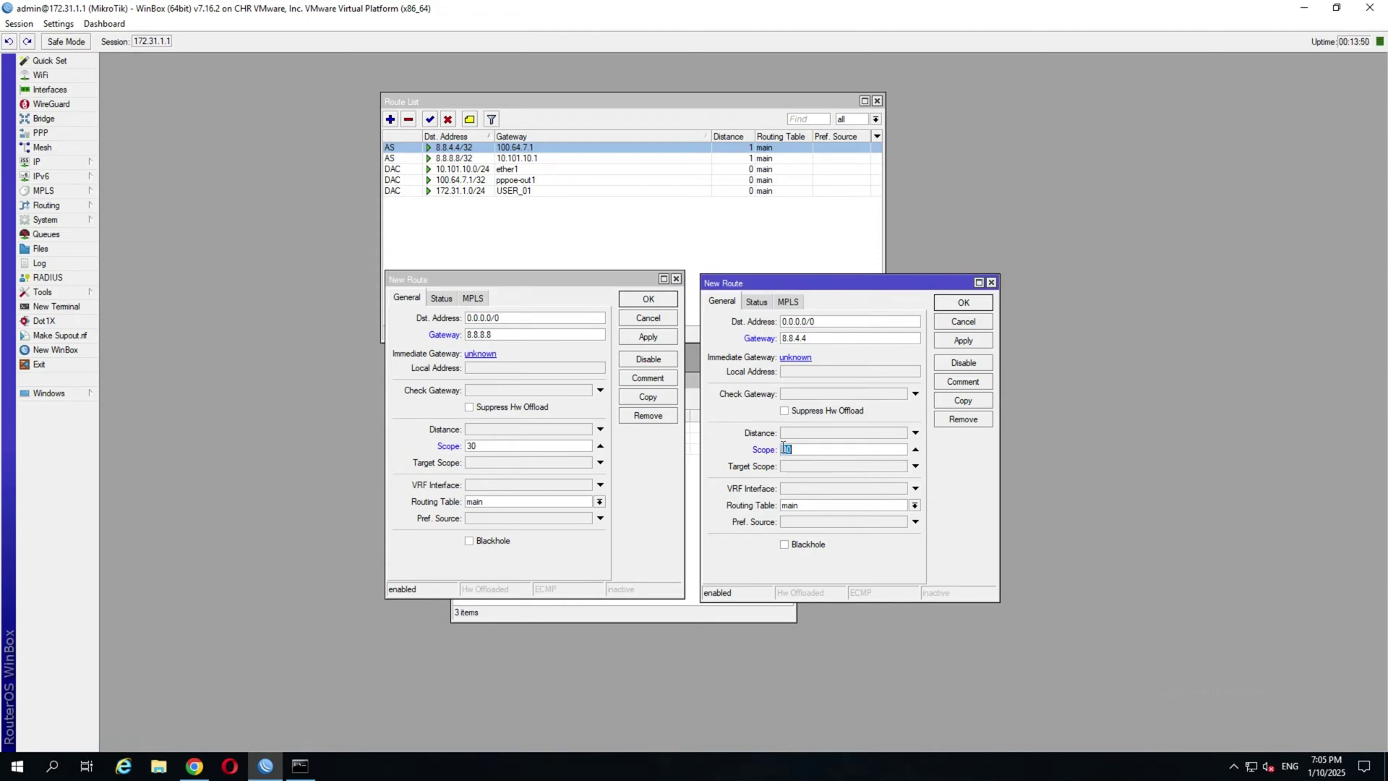
left_click(471, 463)
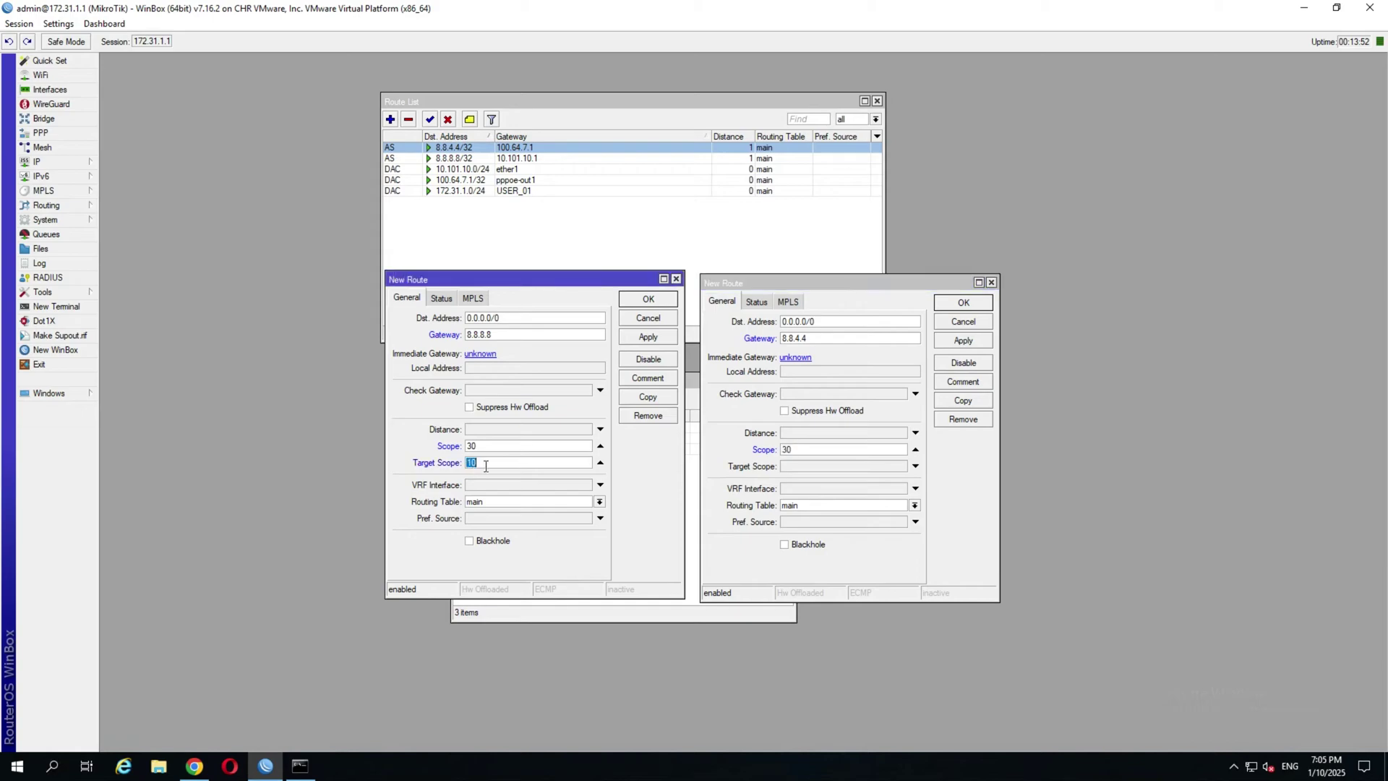
type("11")
left_click(787, 469)
left_click(787, 466)
type("1")
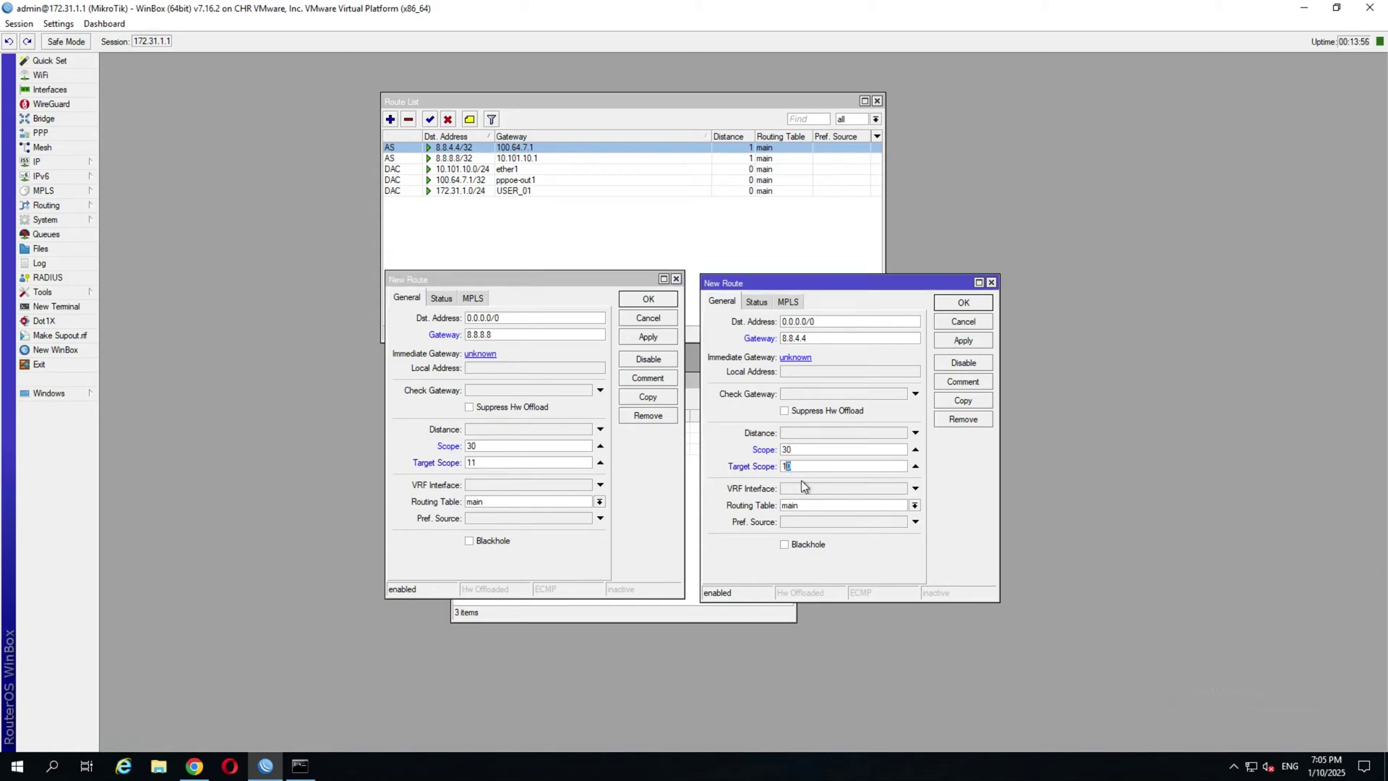
type("1")
left_click(549, 389)
left_click(814, 397)
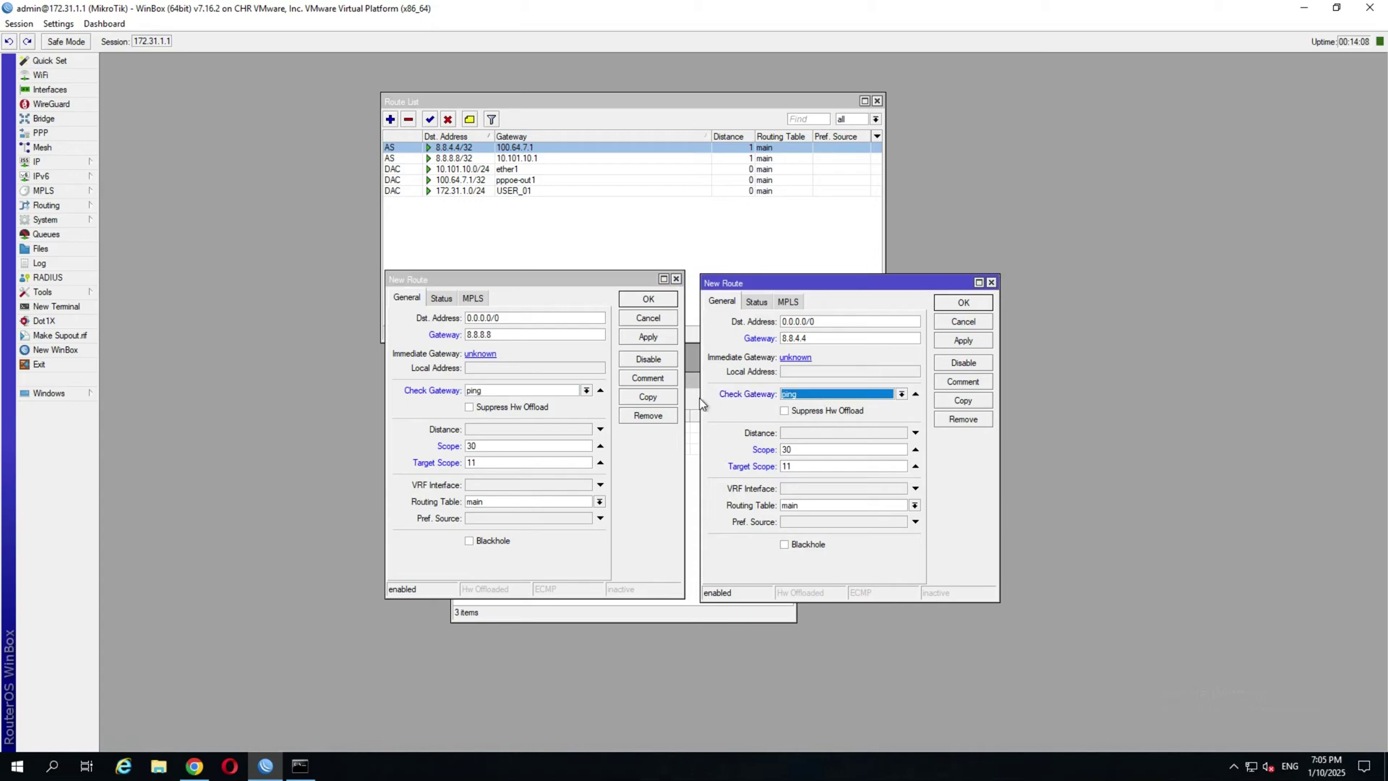
left_click_drag(501, 334, 454, 333)
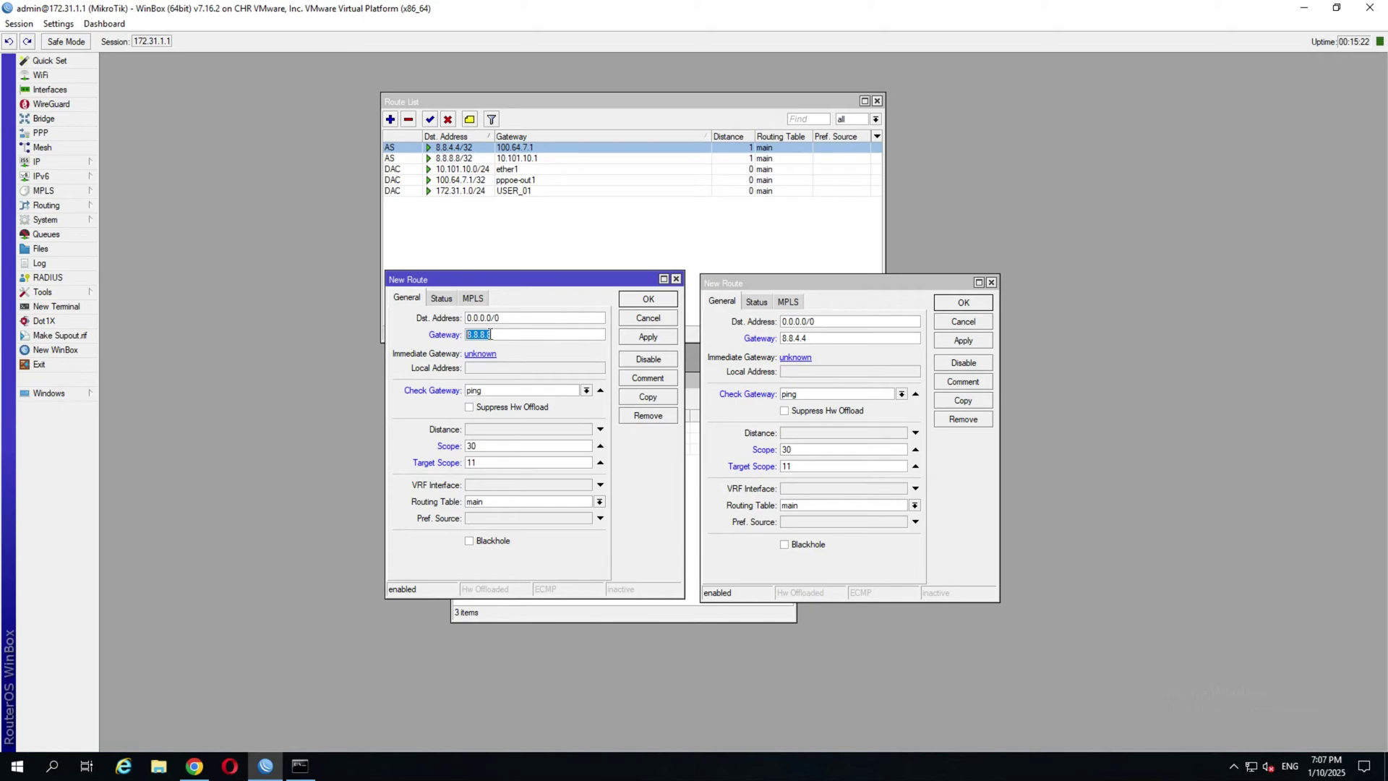
Save both default routes, via 8.8.8.8 and via 8.8.4.4.
left_click(940, 317)
left_click(452, 340)
left_click(647, 303)
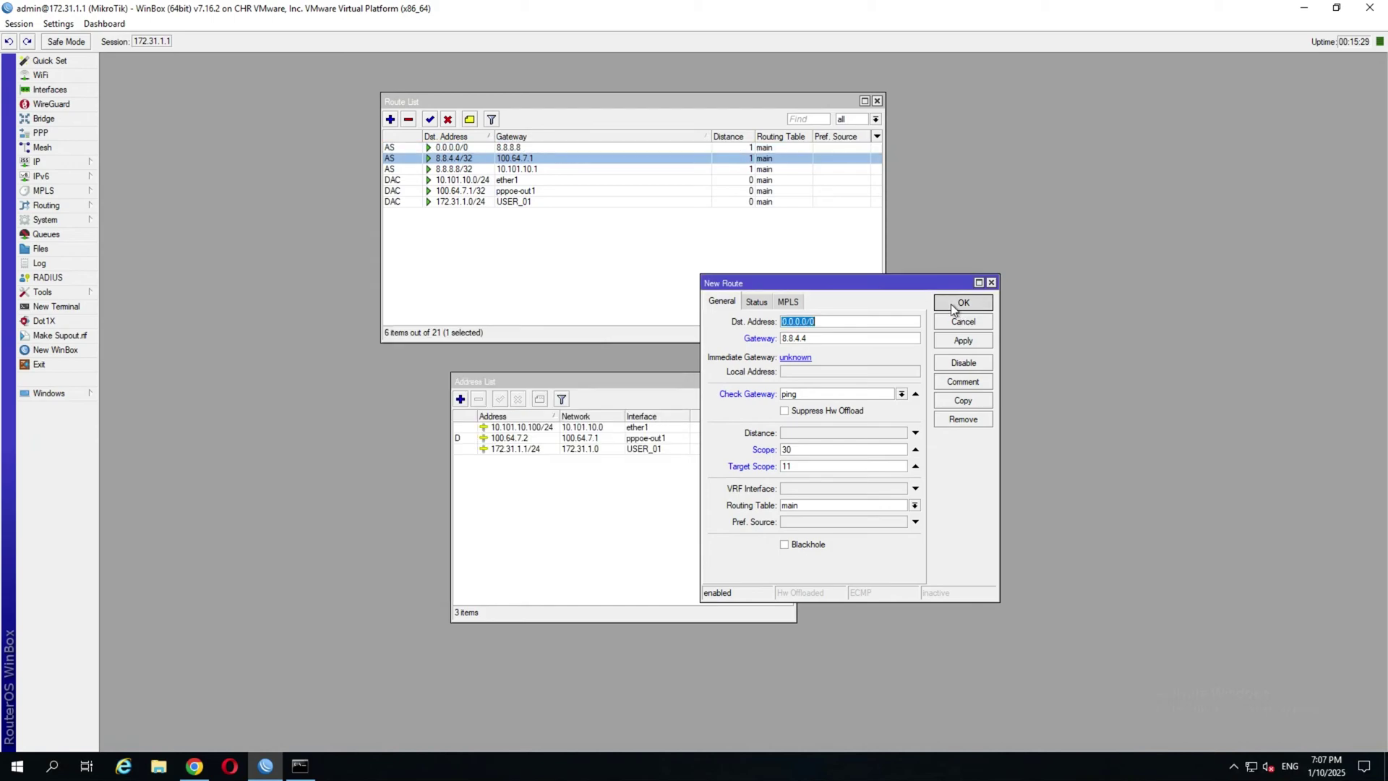
left_click(953, 306)
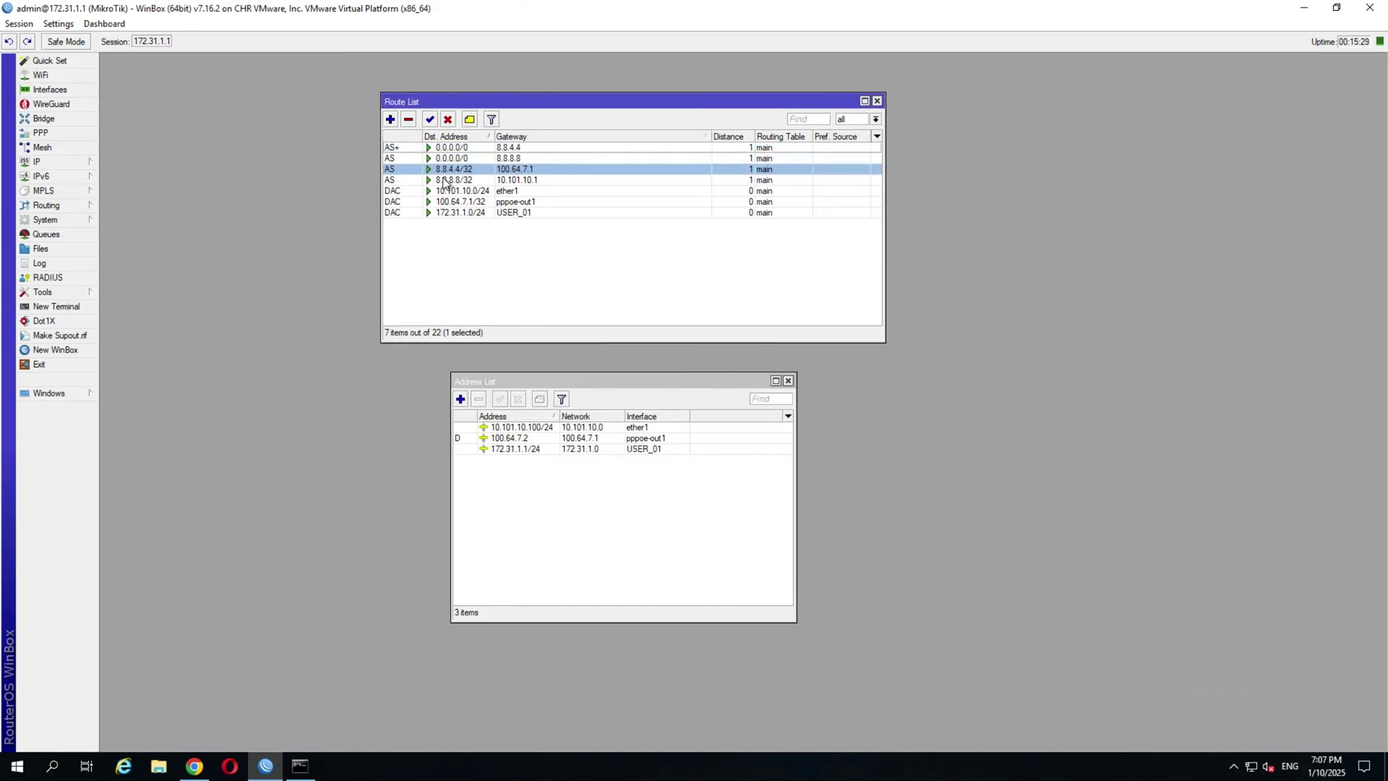
Correct the 8.8.4.4 default route's target scope to 11 and save it.
double_click(467, 147)
left_click(790, 467)
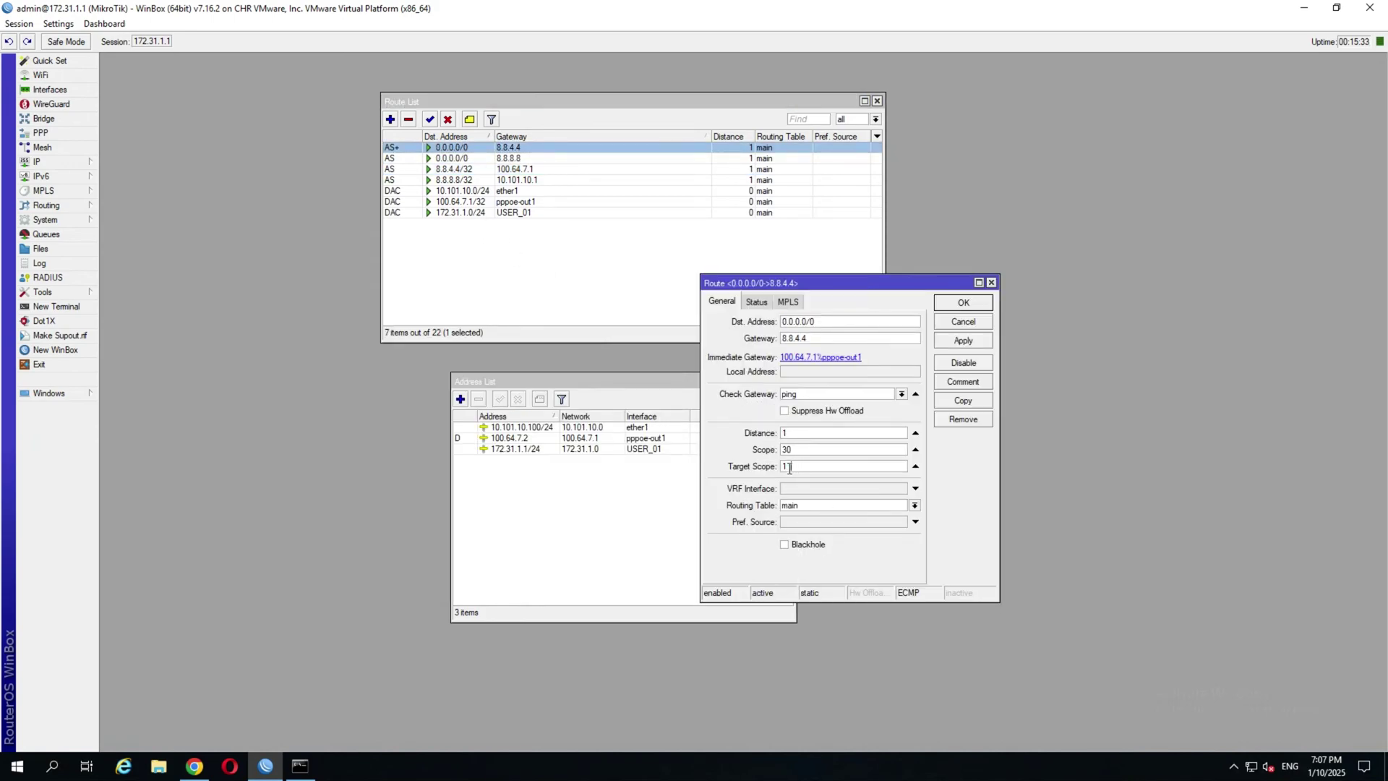
key("Return")
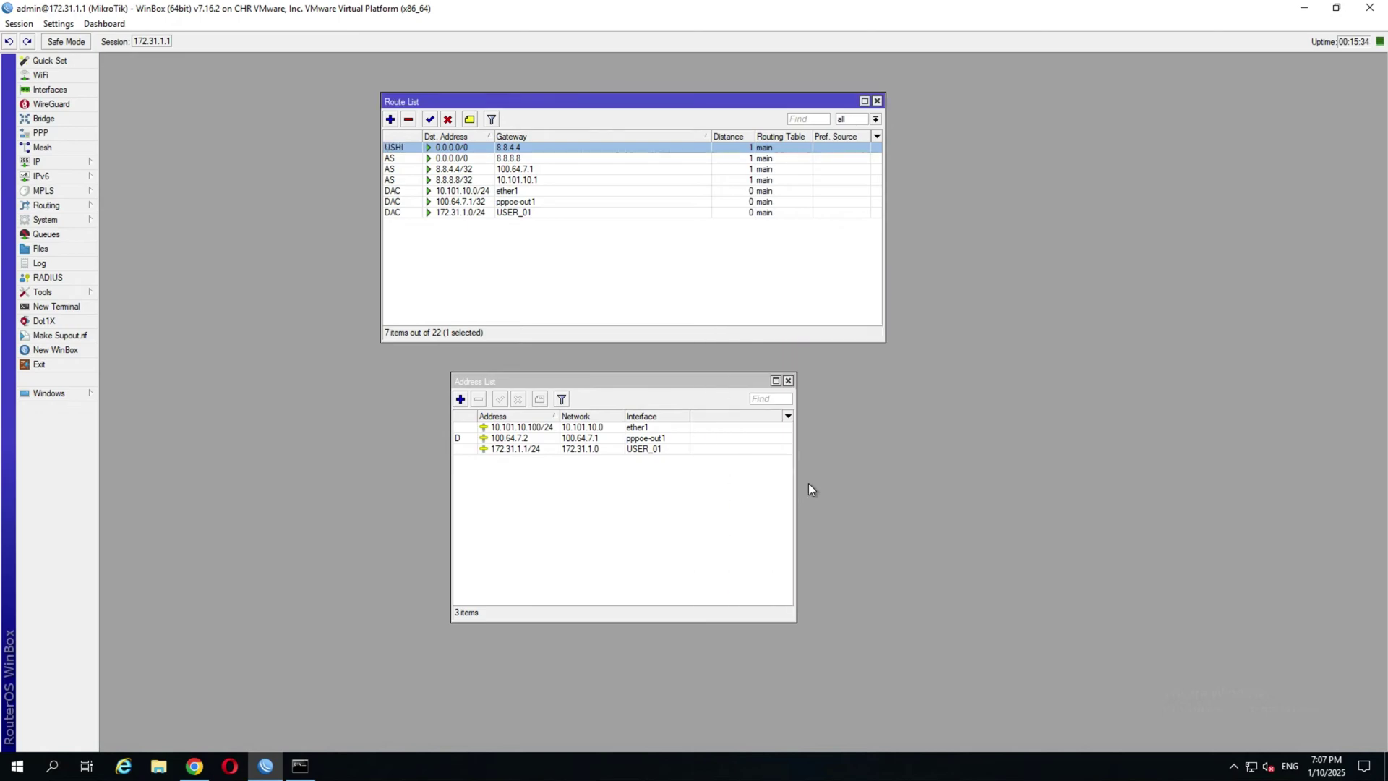
double_click(447, 152)
left_click(788, 467)
key("BackSpace")
type("11")
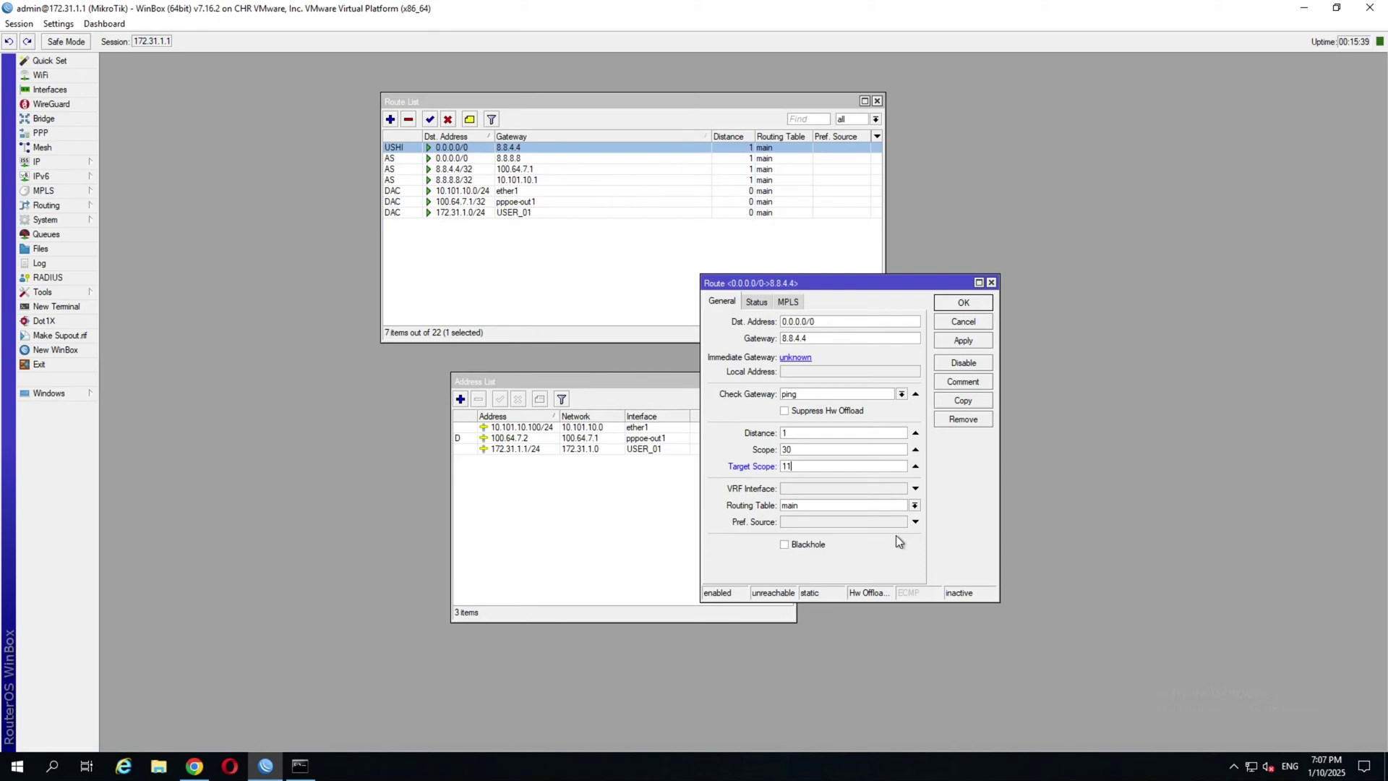
left_click(961, 304)
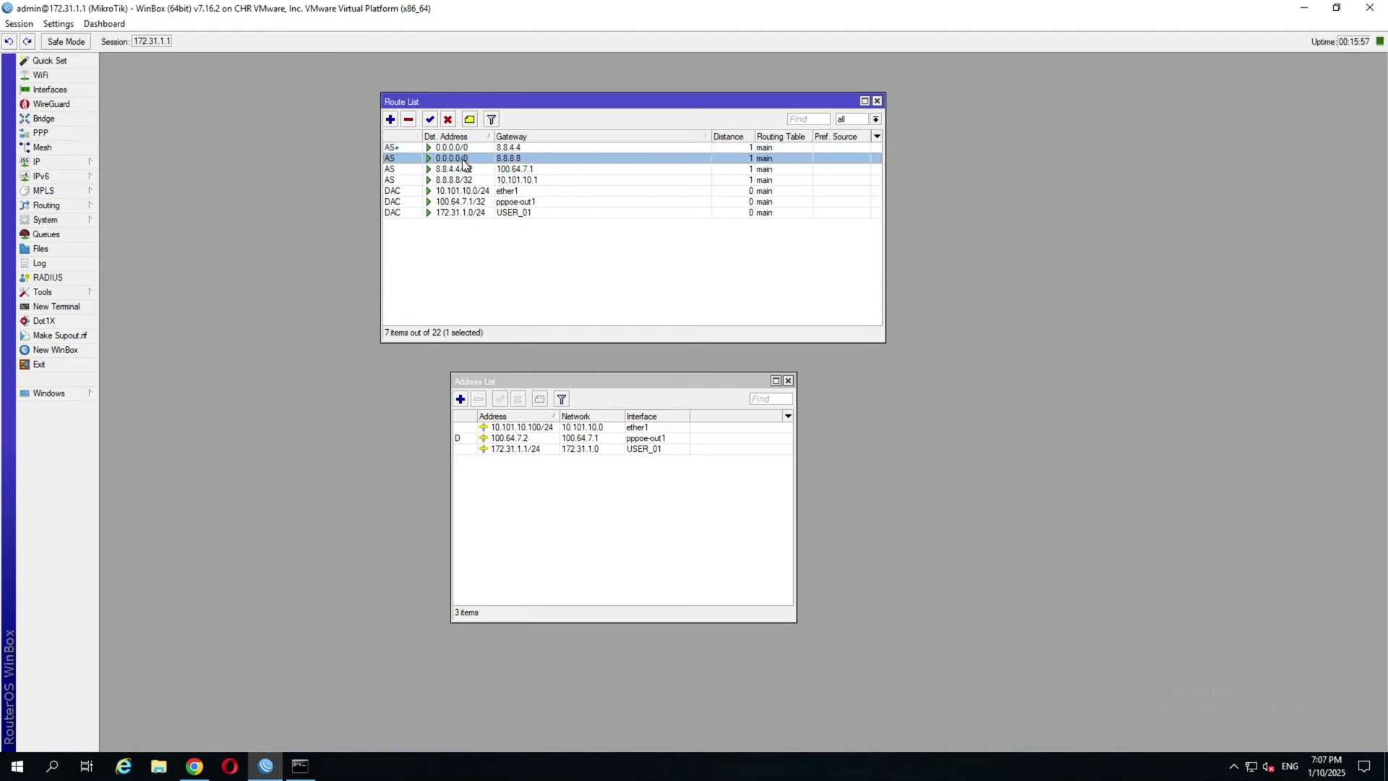
Set the 8.8.4.4 default route's distance to 2.
double_click(467, 148)
double_click(798, 432)
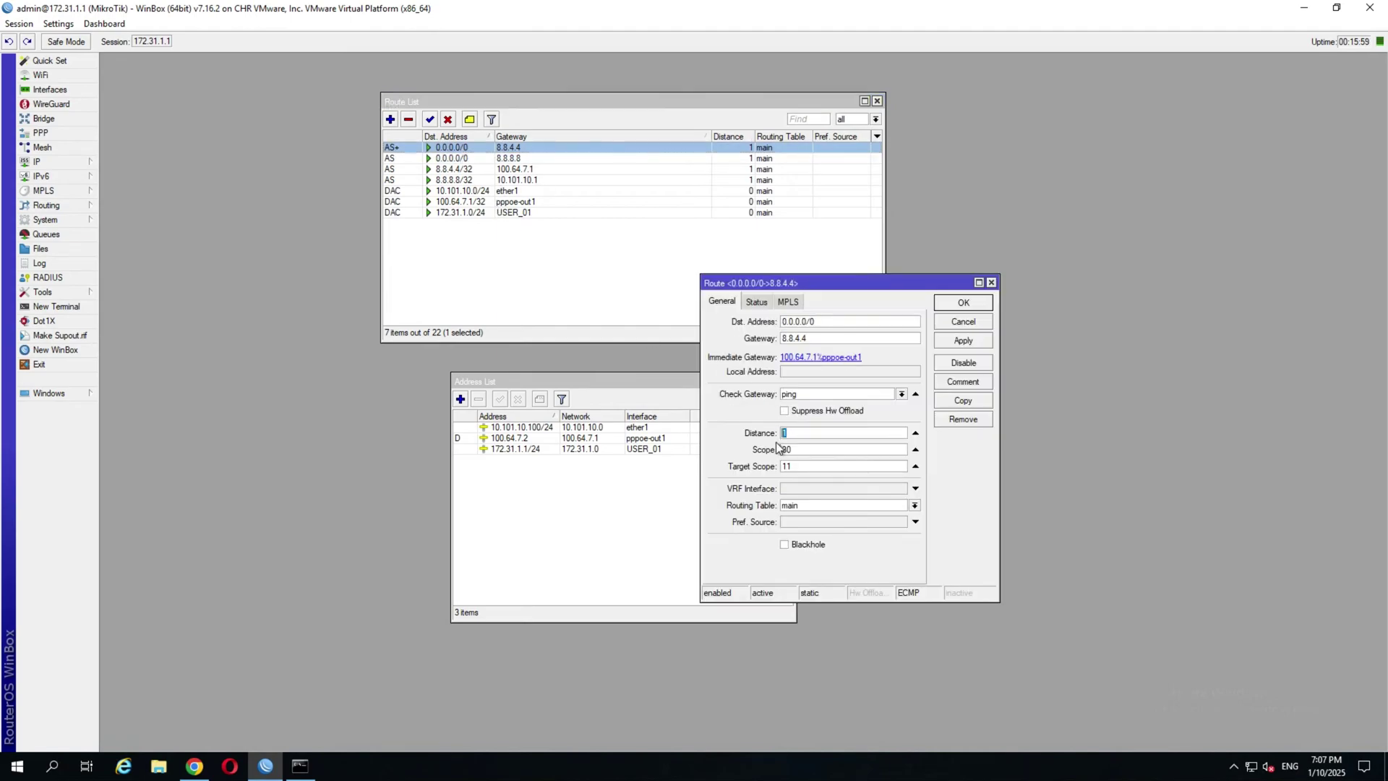
type("2")
left_click(963, 302)
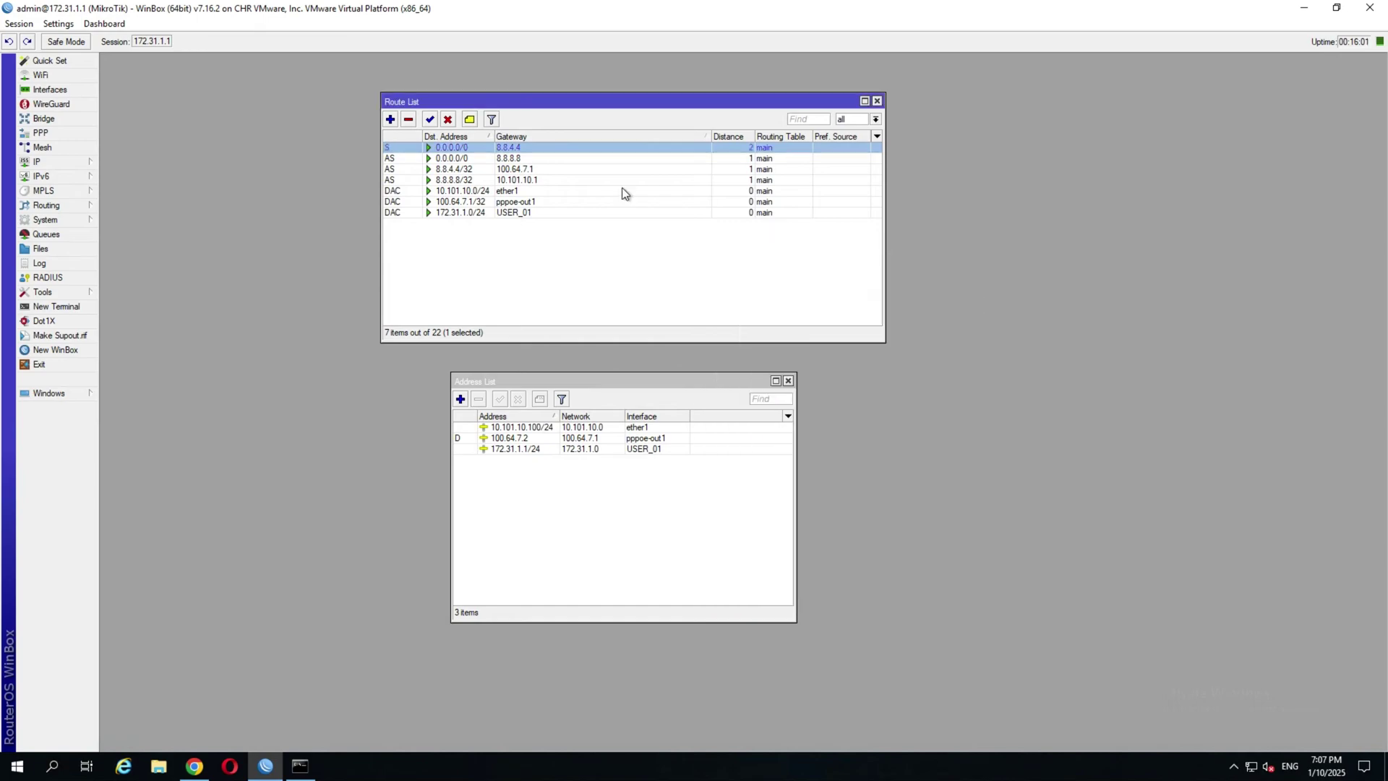
Run tracert -d 1.1.1.1 in Command Prompt and stop it after five hops.
left_click(302, 772)
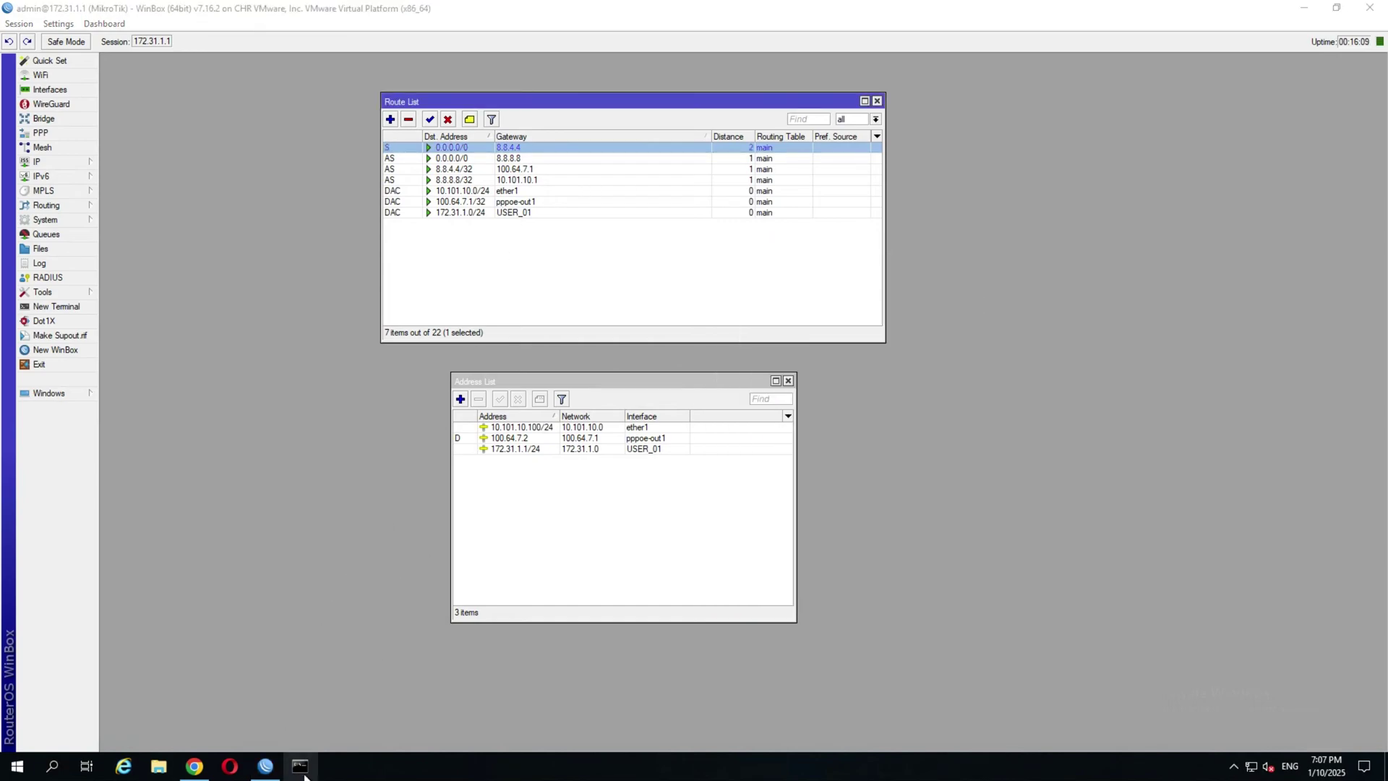
left_click_drag(387, 18, 755, 269)
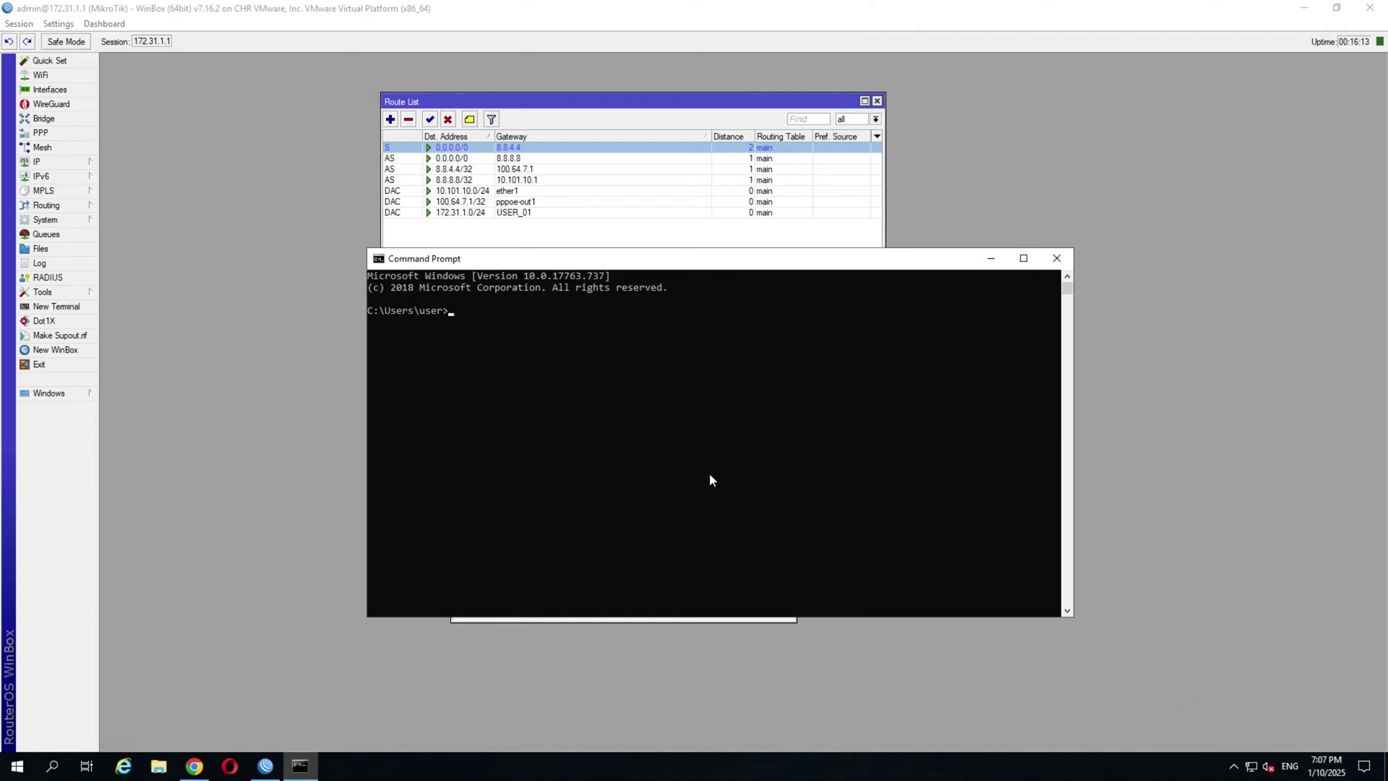
type("tracert -d 1.1.1.1")
key("Return")
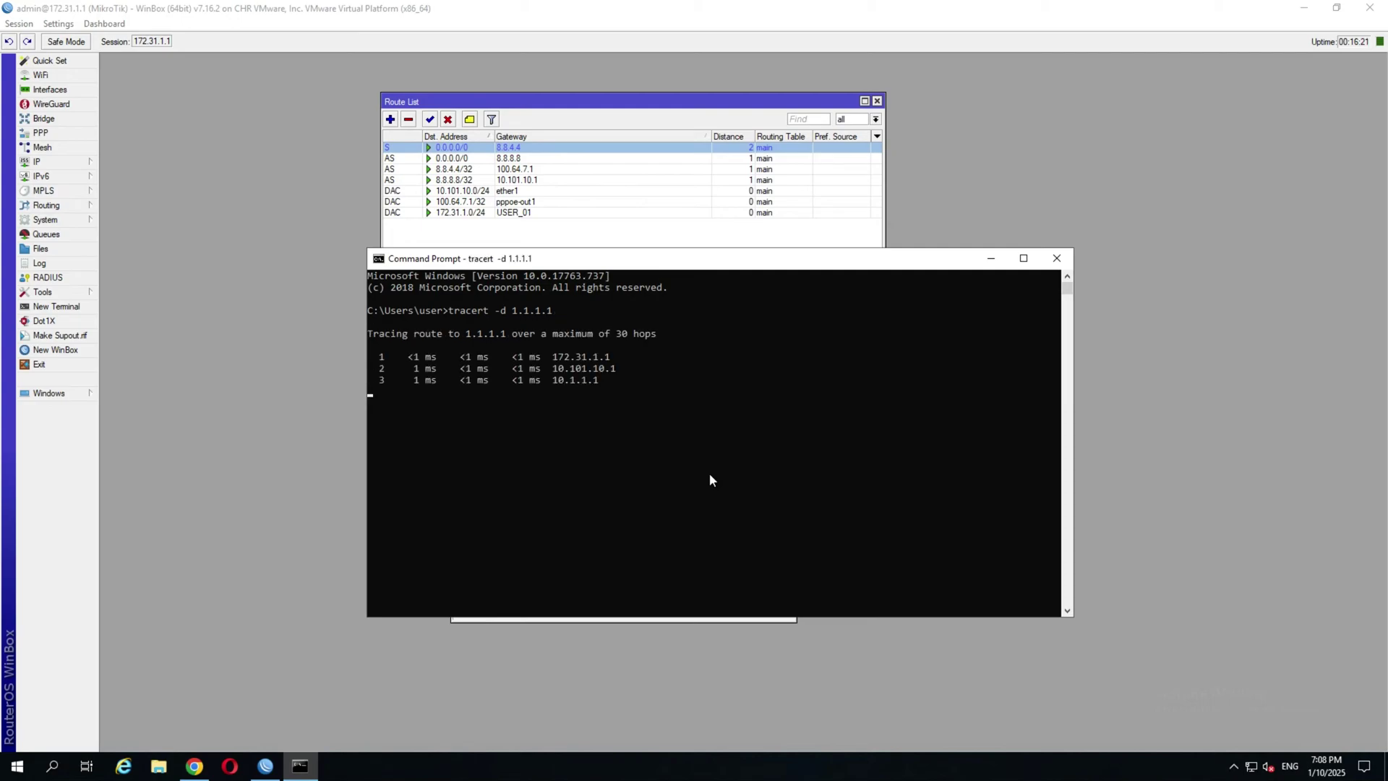
key("ctrl+c")
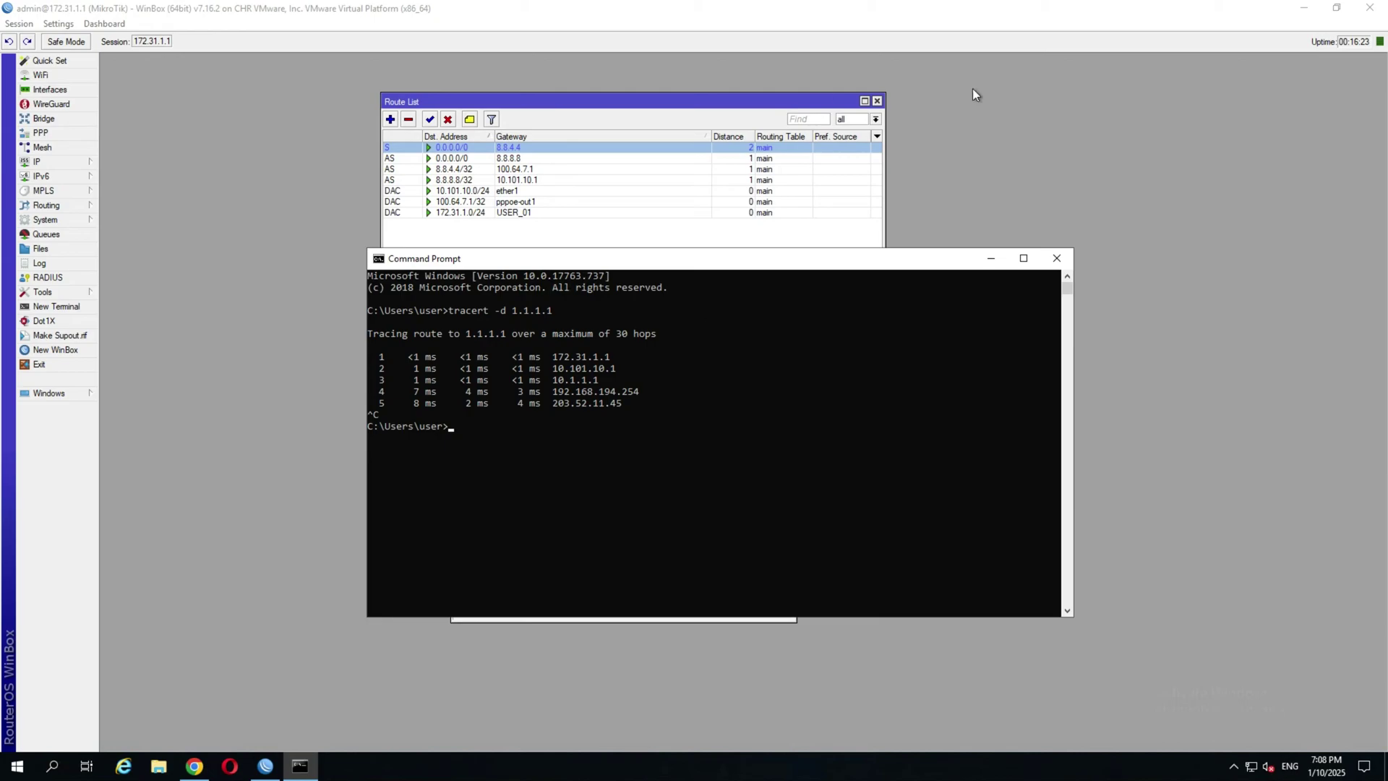
left_click_drag(897, 259, 1153, 394)
Ping 8.8.8.8 from a router terminal, then select the 0.0.0.0/0 route via 8.8.8.8.
left_click(131, 350)
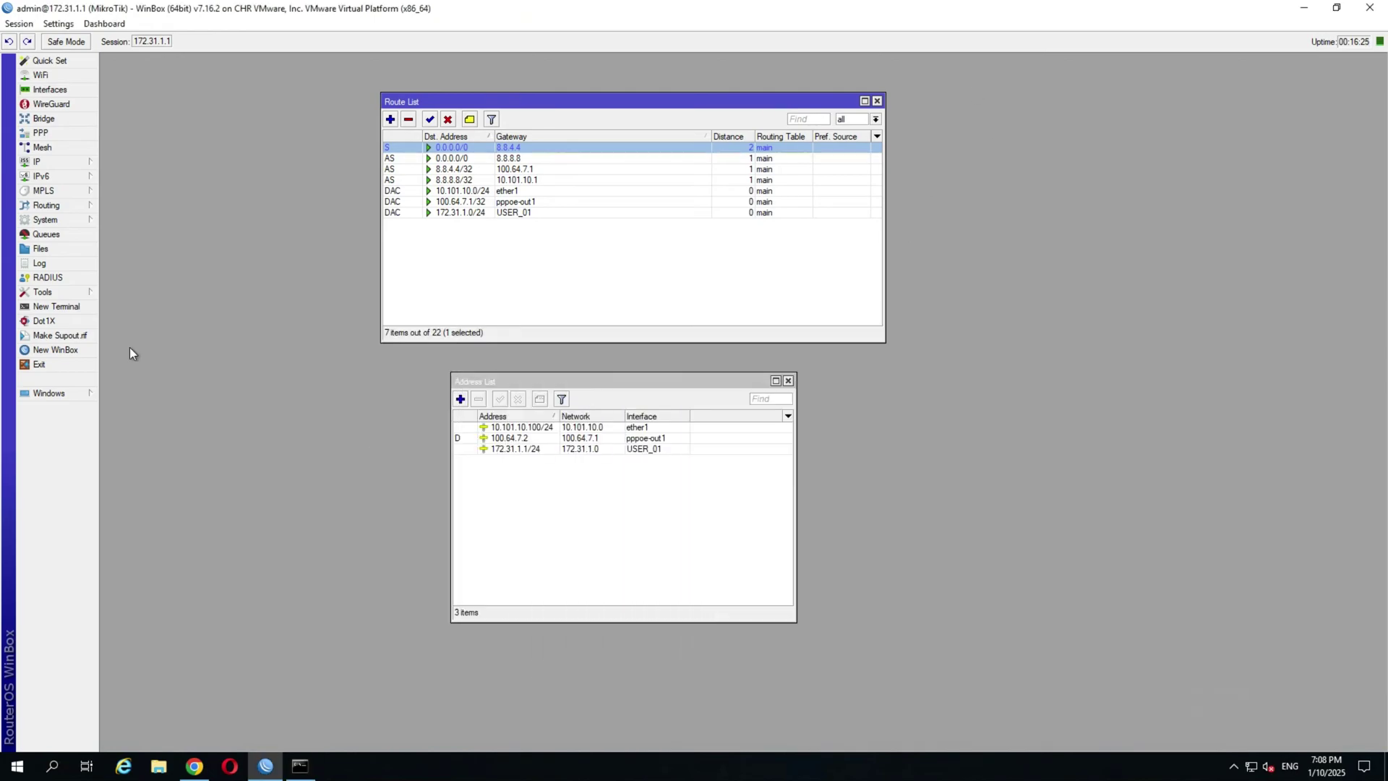
left_click(56, 306)
type("ping 8.8.8.8.")
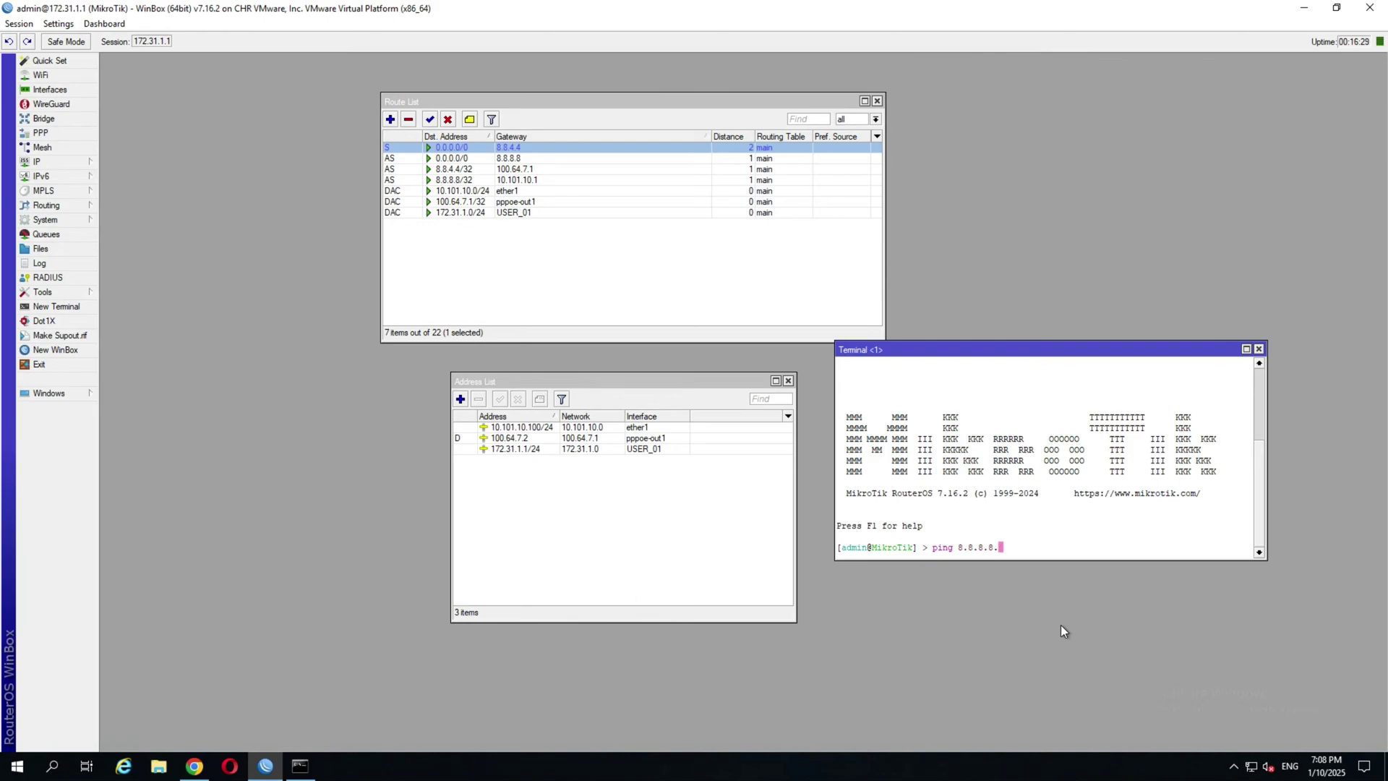
key("Return")
key("Up")
key("BackSpace")
key("Return")
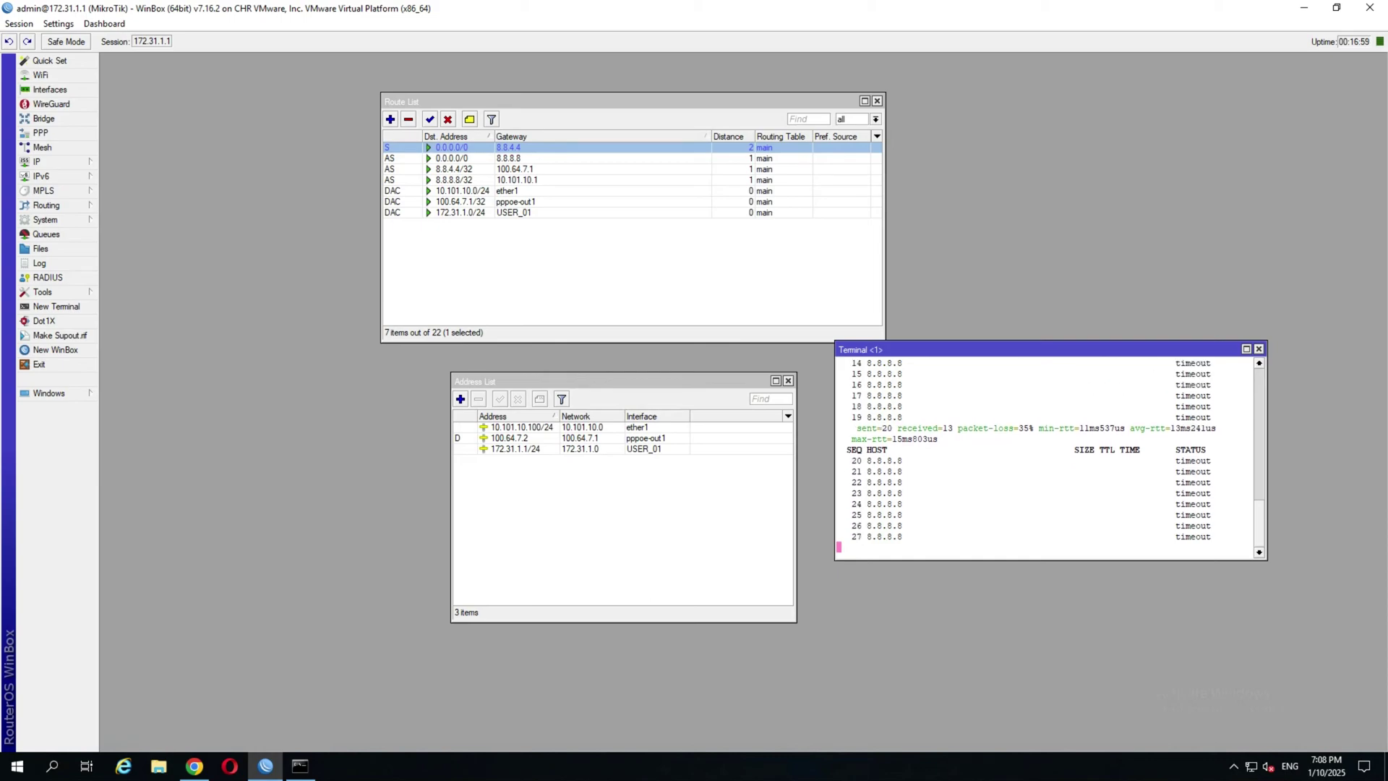
left_click(494, 160)
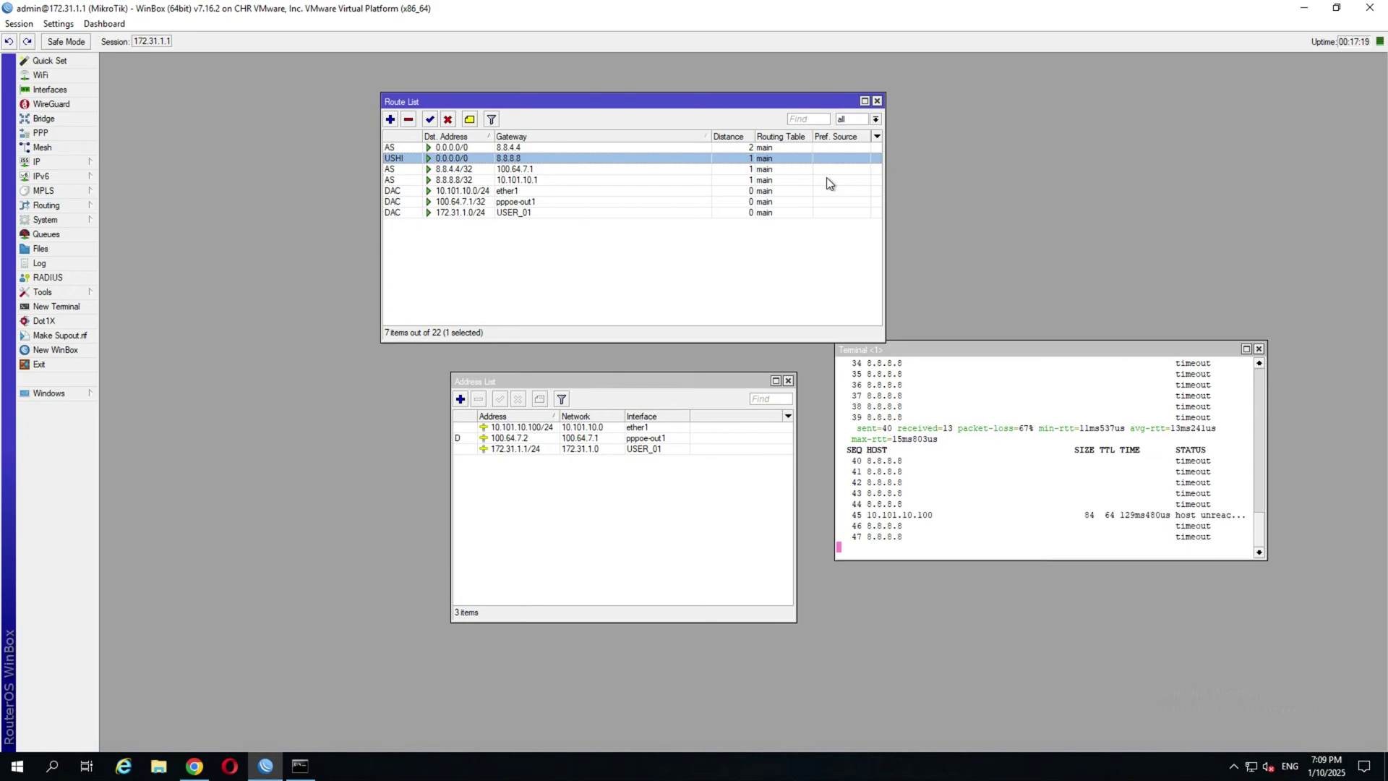
In Command Prompt, rerun the trace to 1.1.1.1 and then stop it.
left_click(297, 773)
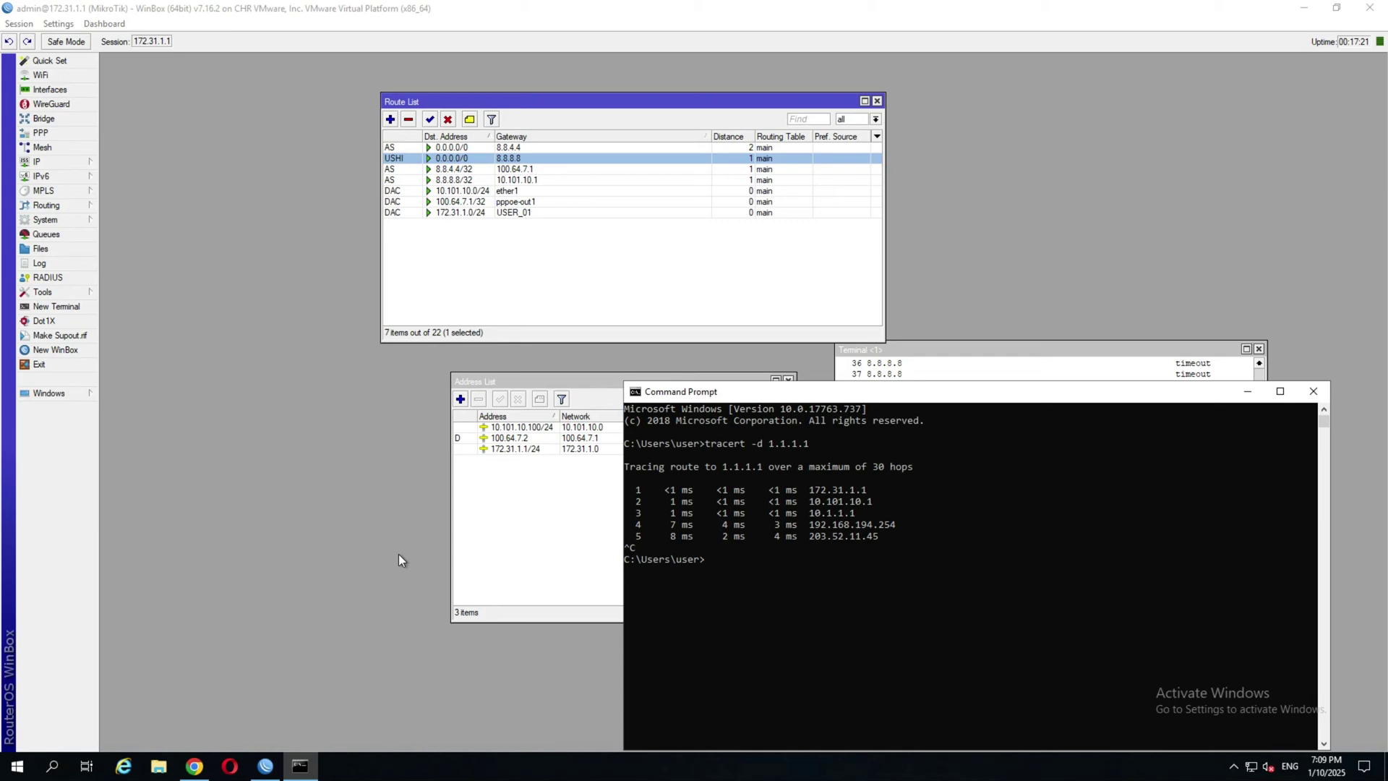
key("Up")
key("Return")
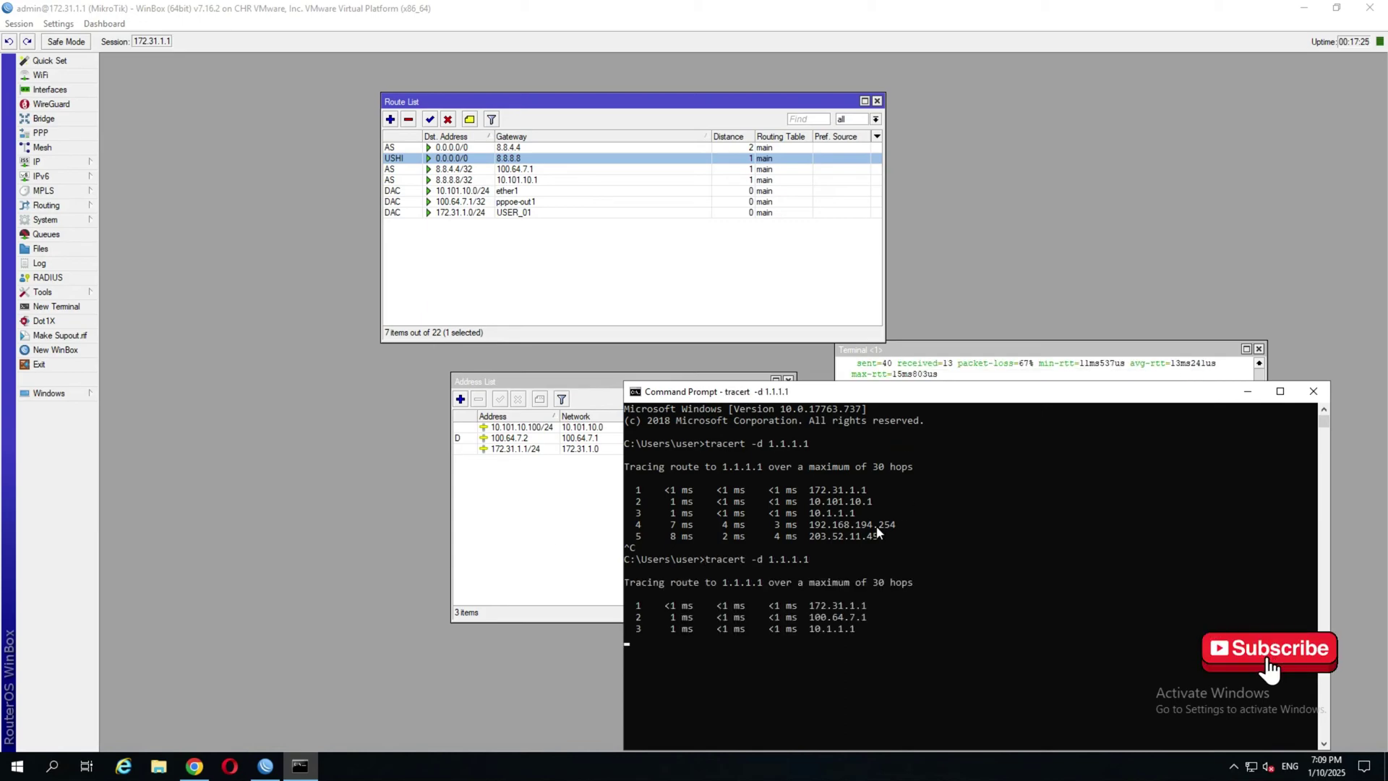
key("ctrl+c")
Start a continuous ping to 1.1.1.1 with ping -t.
type("ping -t")
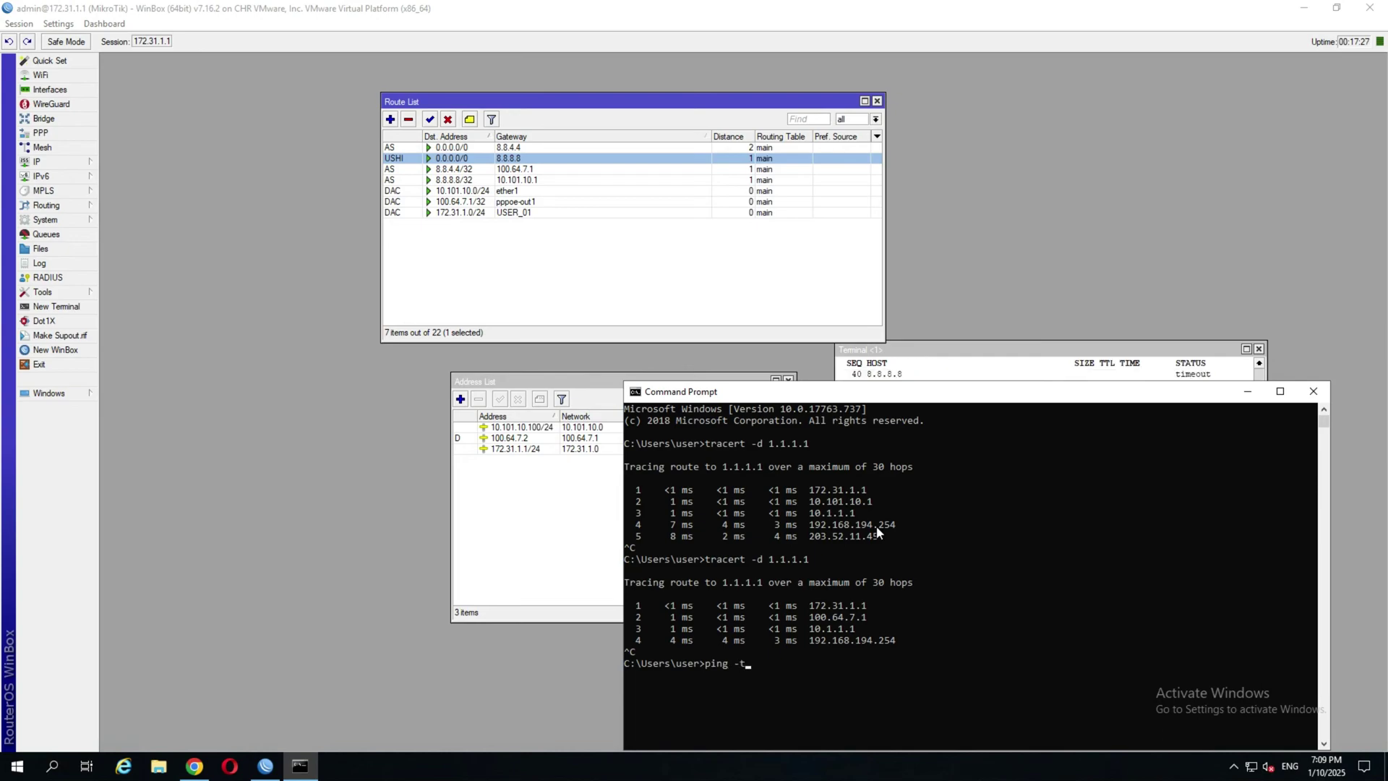
type(" 1.1.11.")
type(".1")
key("Return")
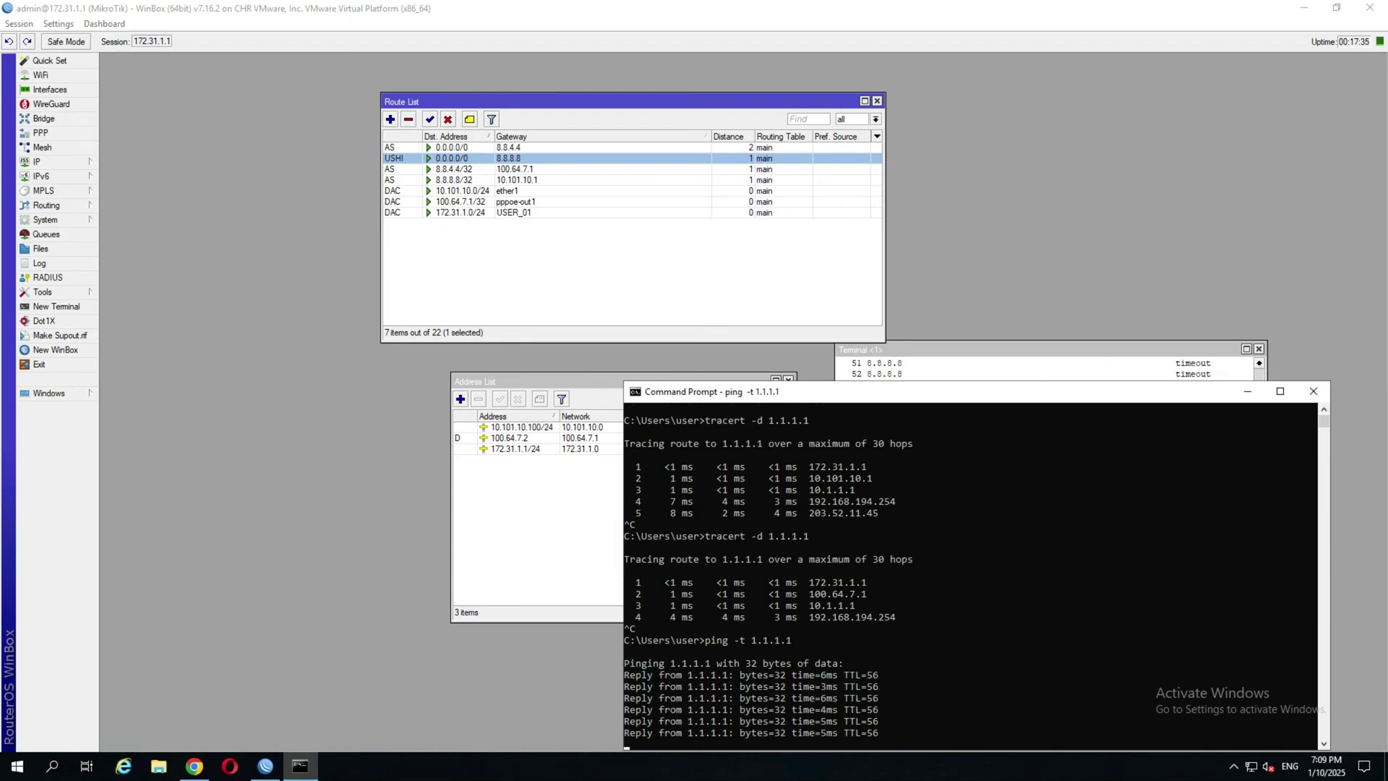
Return to WinBox and open the DHCP Client list under IP.
left_click(969, 361)
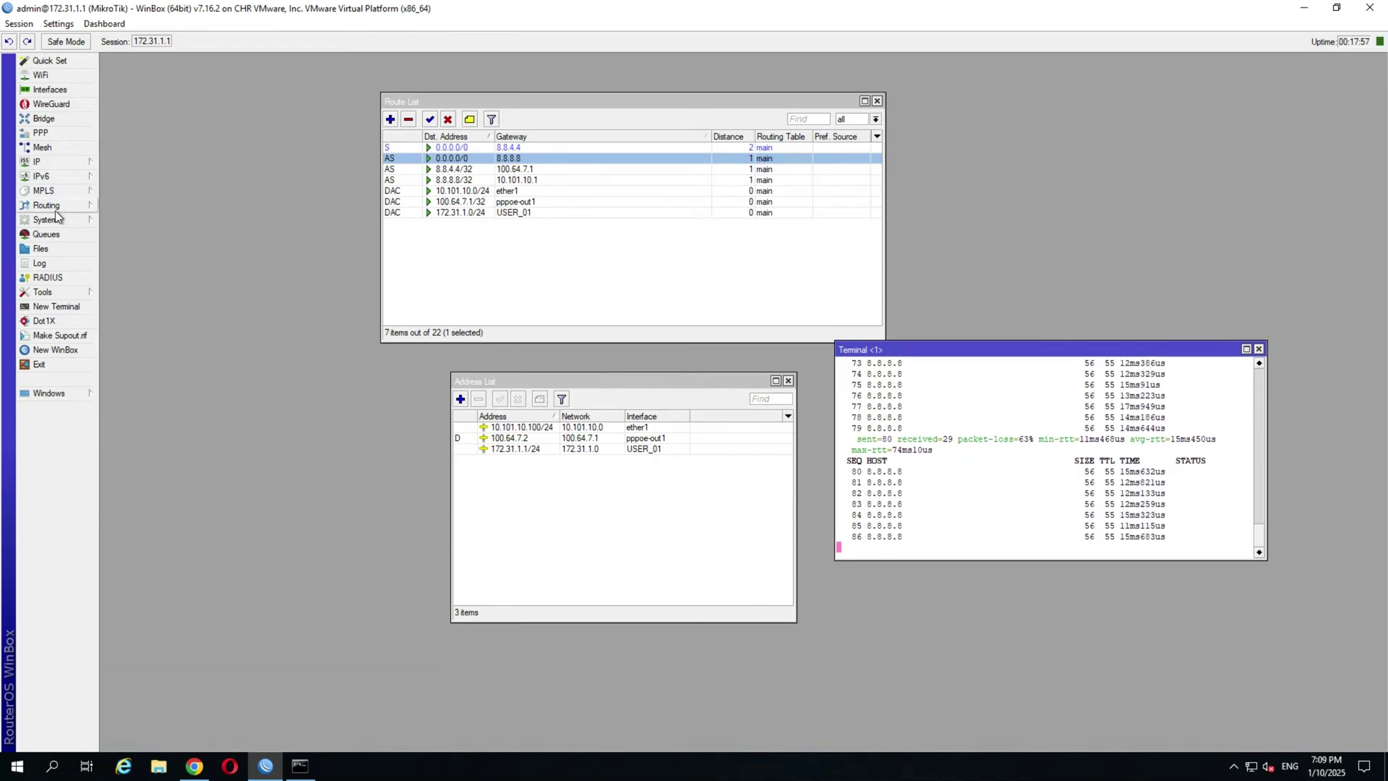
left_click(39, 162)
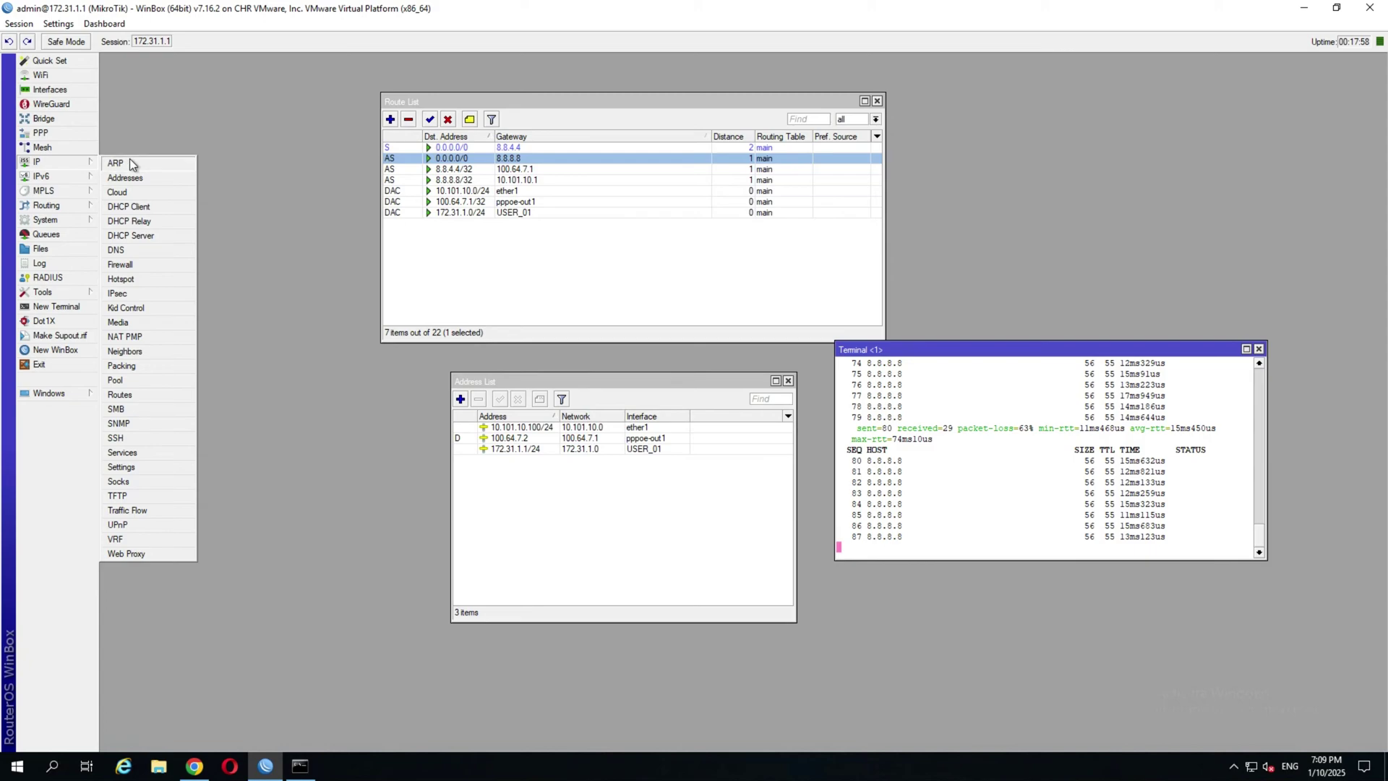
left_click(144, 208)
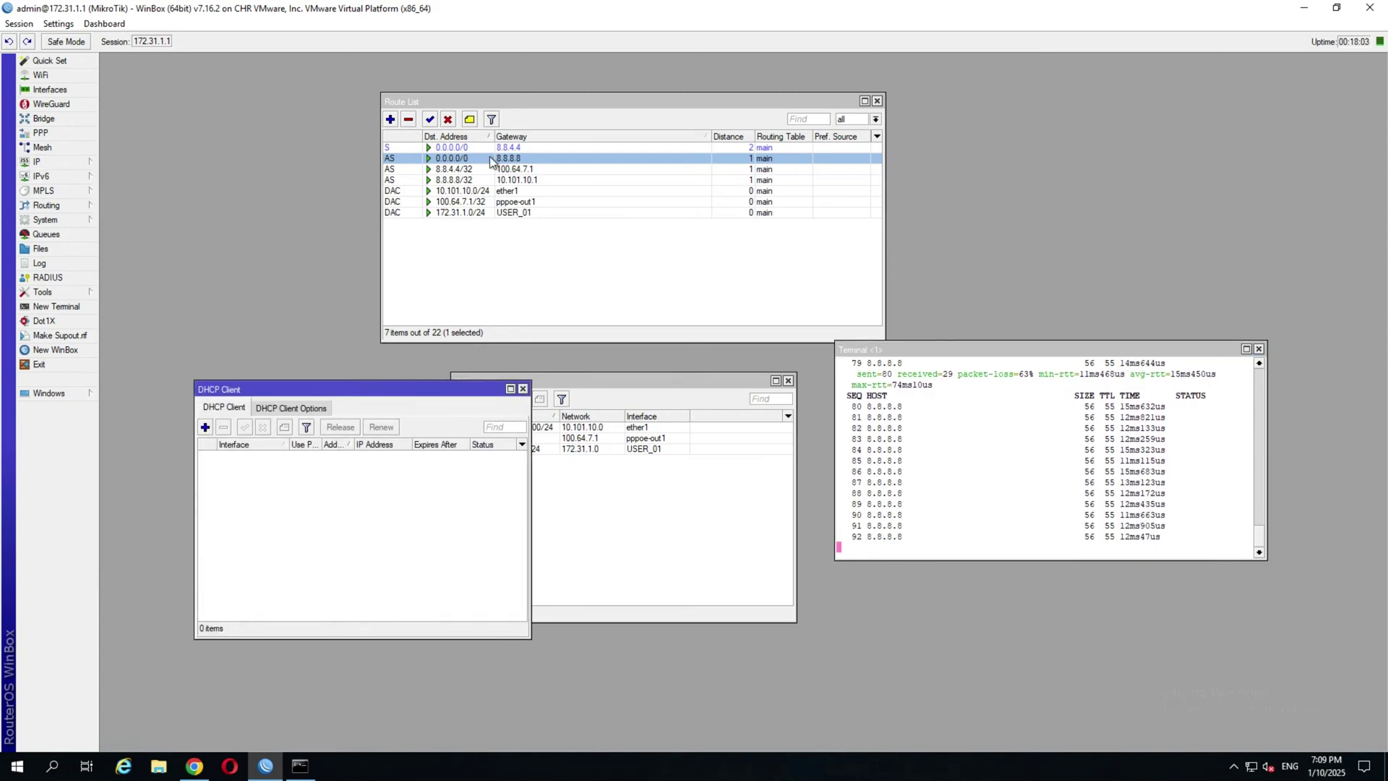
Add a new DHCP client on interface ether1.
left_click(577, 547)
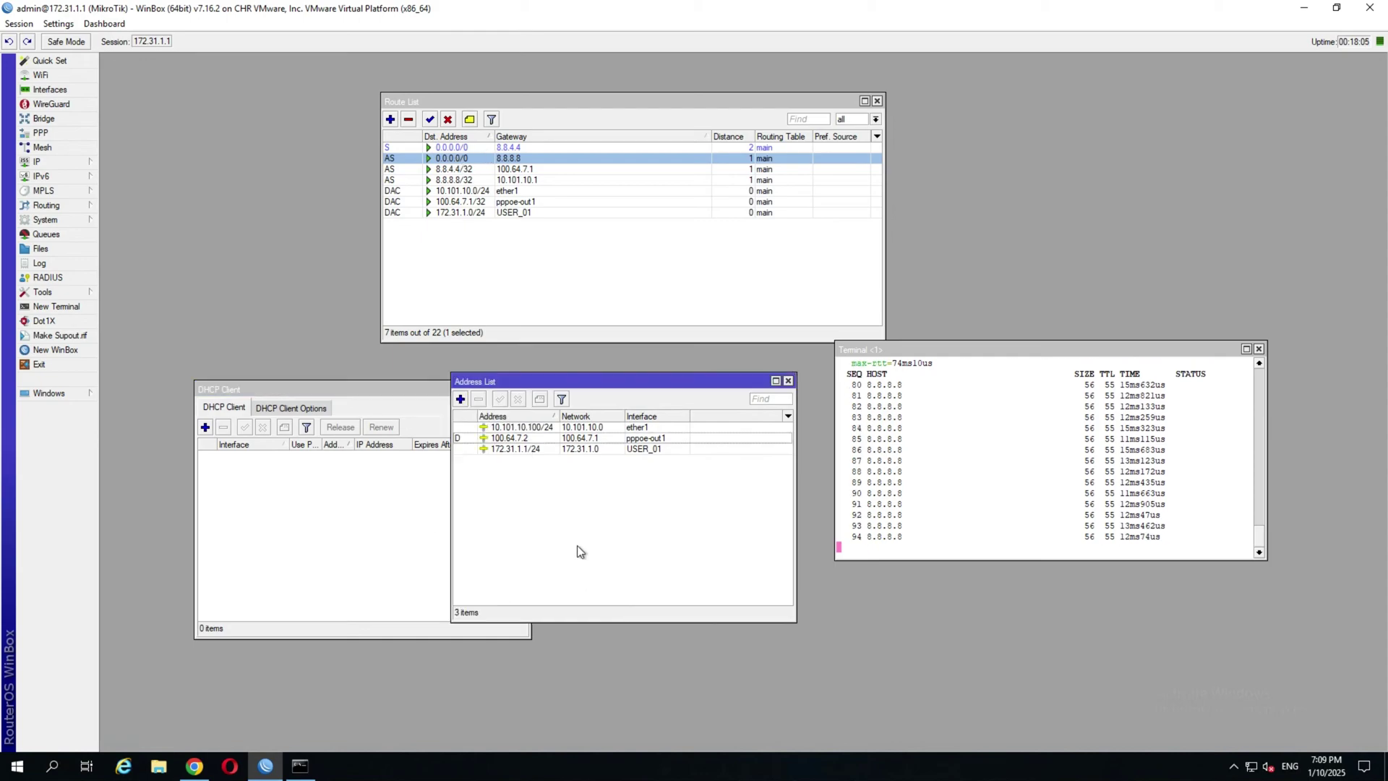
left_click(575, 428)
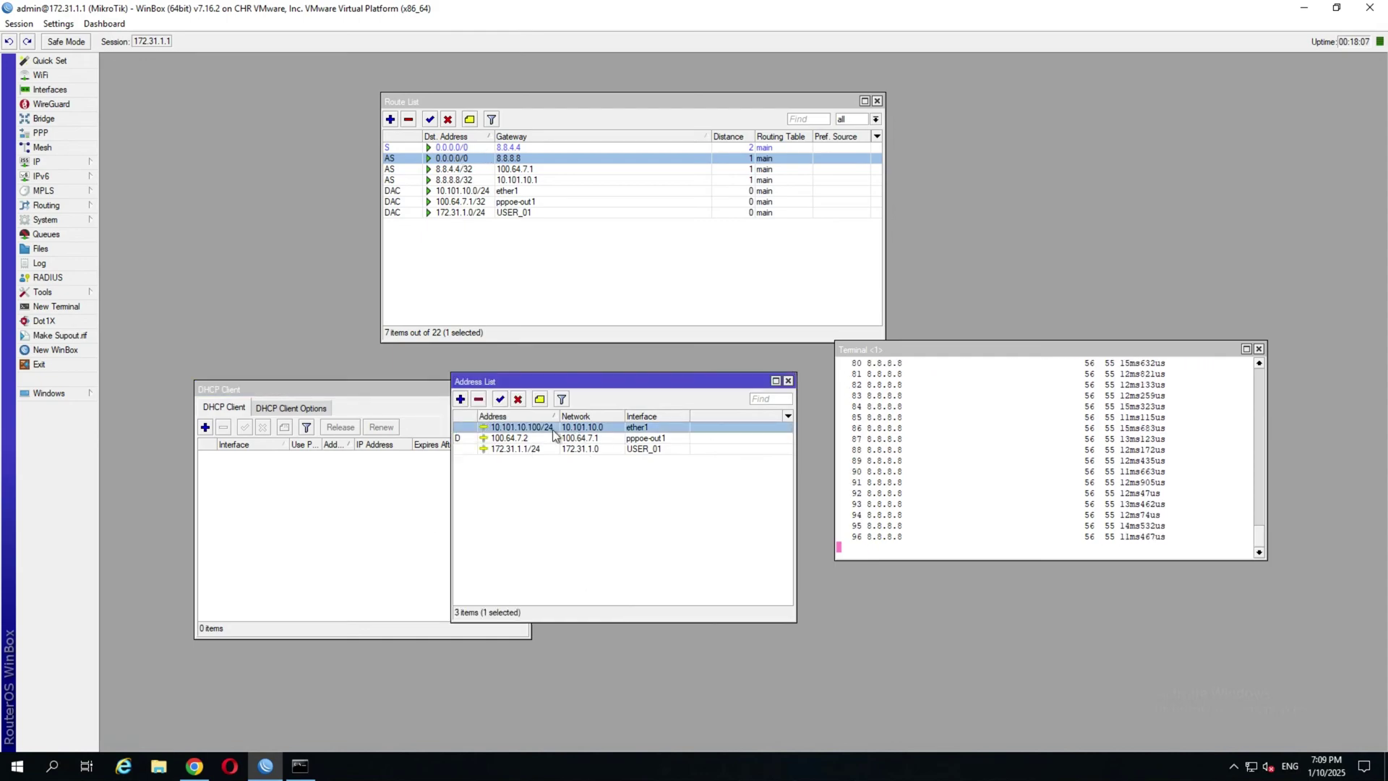
left_click(206, 426)
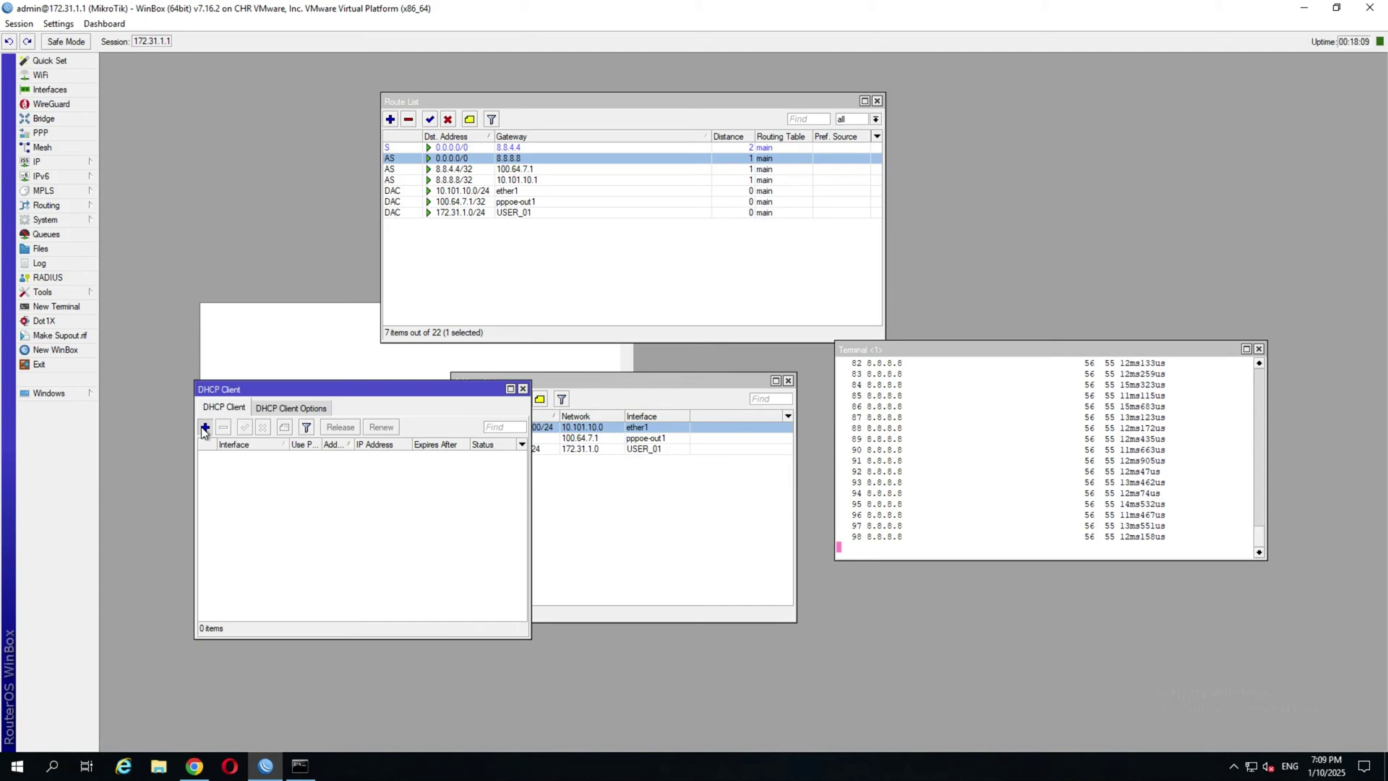
left_click(207, 223)
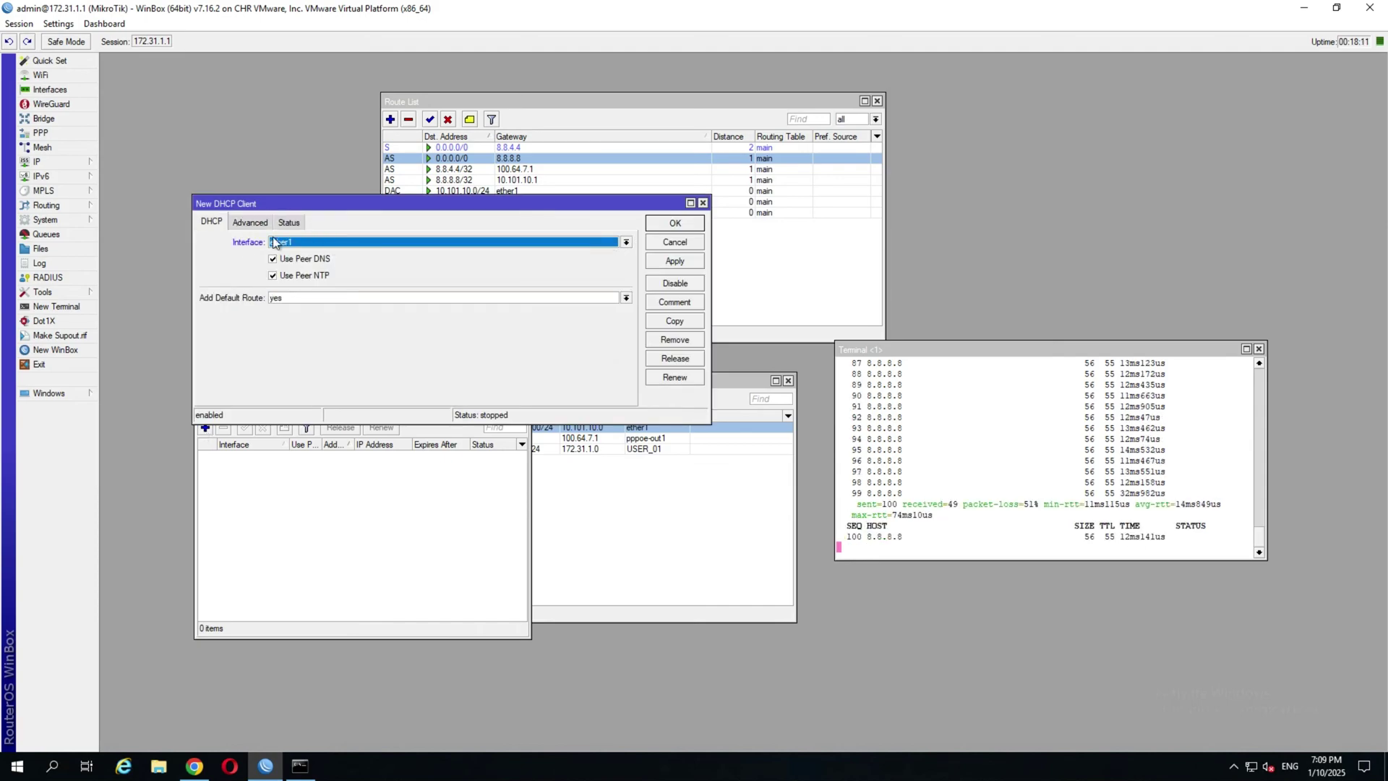
left_click(675, 222)
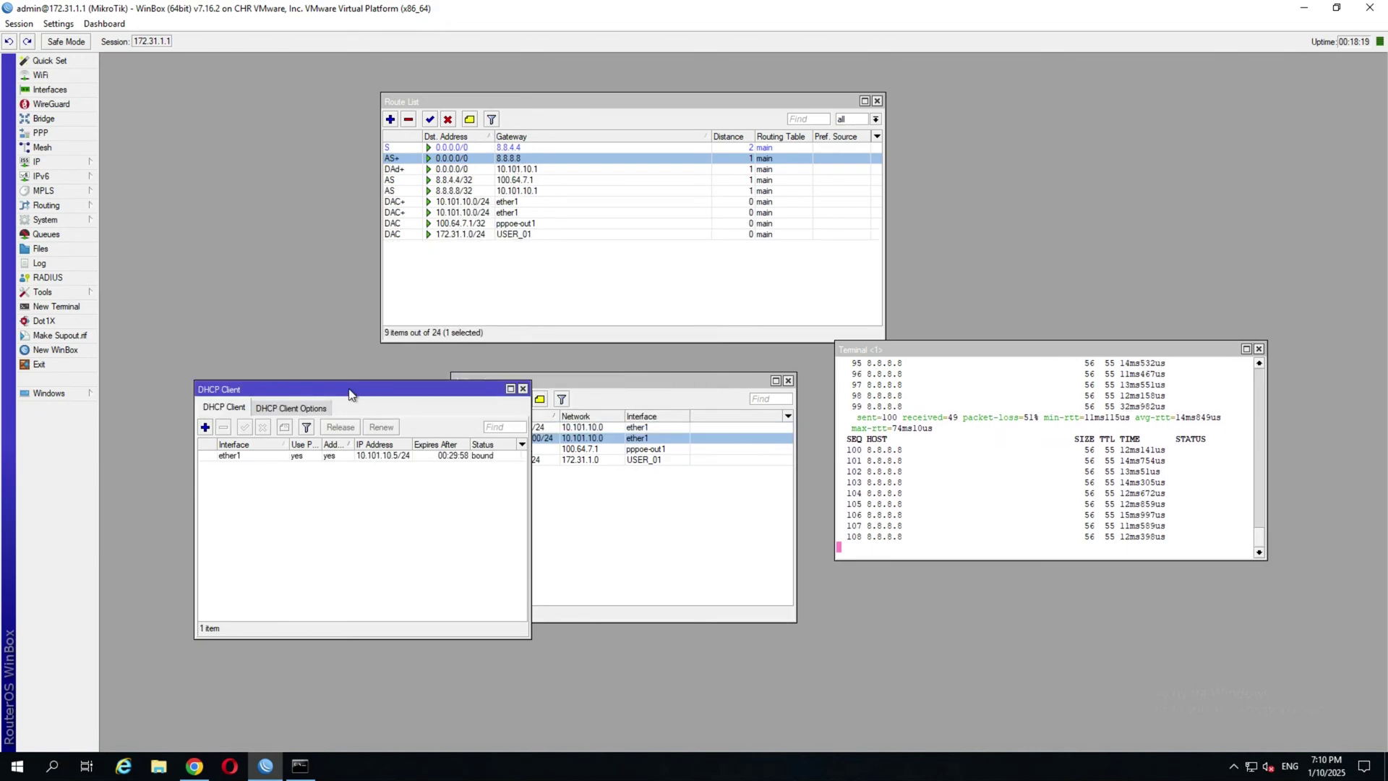
Set the ether1 DHCP client's Add Default Route option to no.
double_click(282, 455)
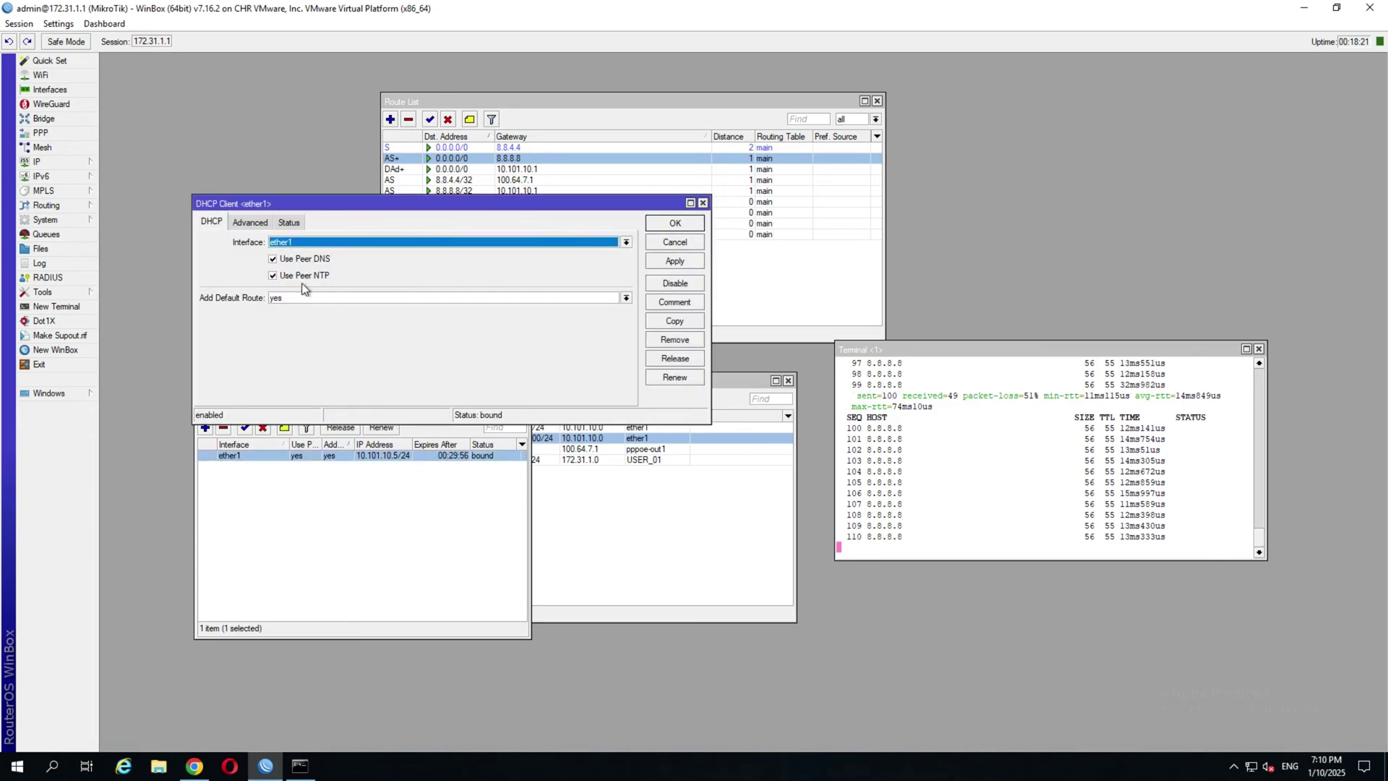
left_click_drag(361, 208, 552, 379)
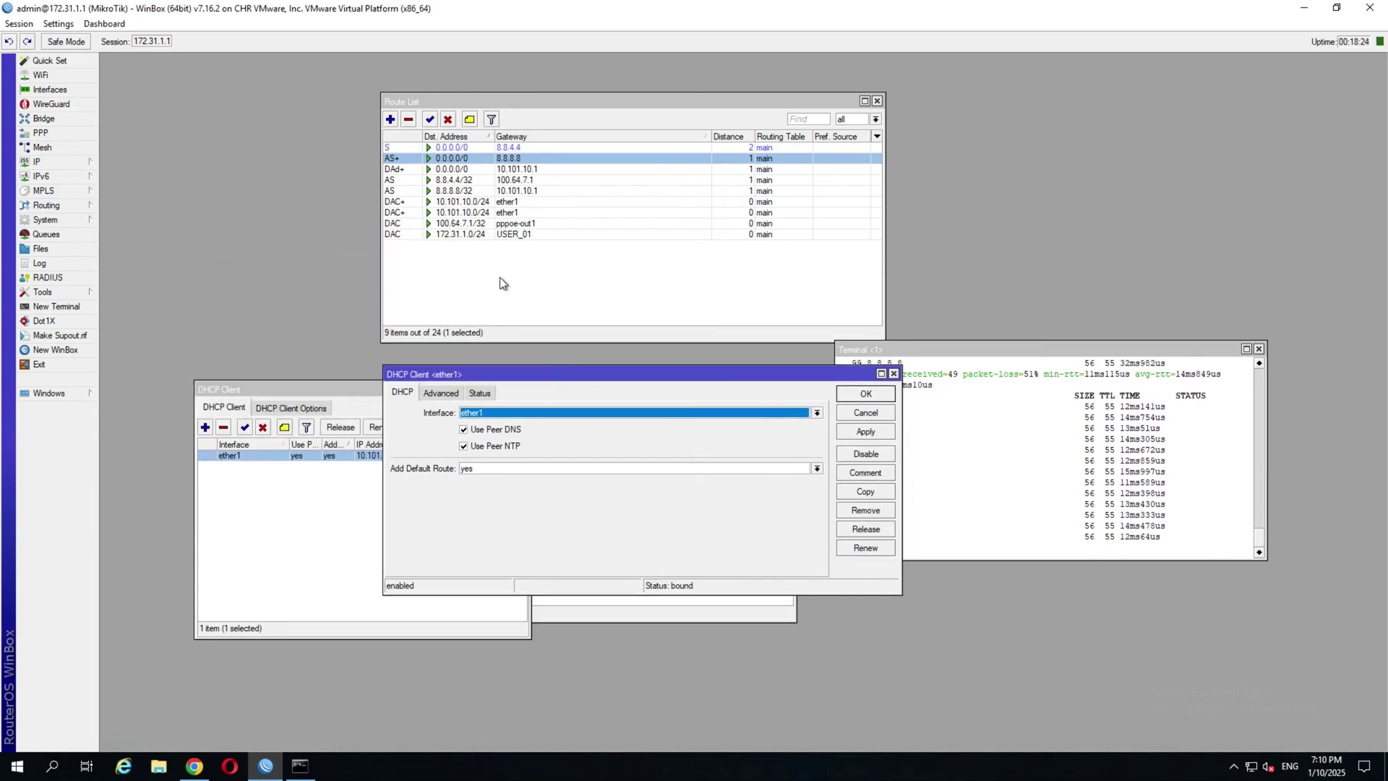
left_click(468, 471)
left_click(492, 480)
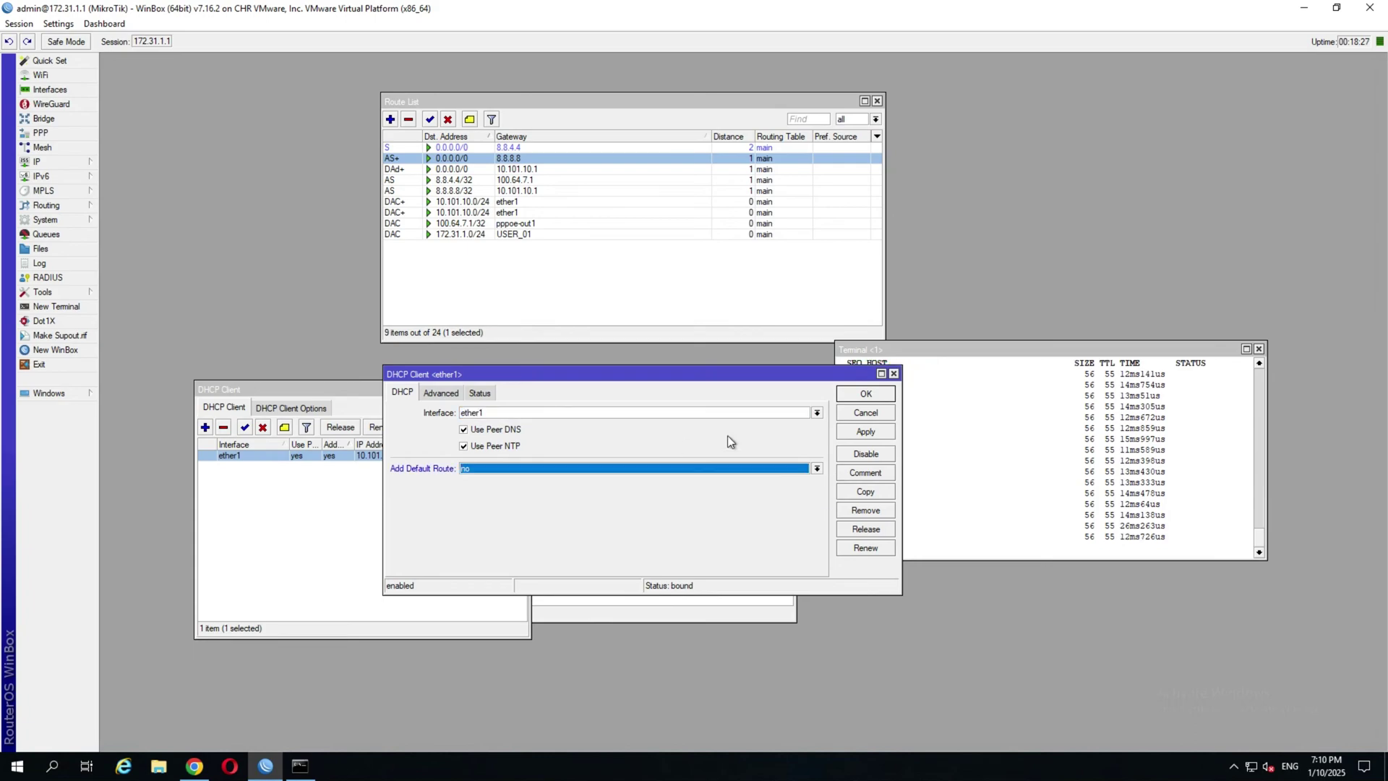
left_click(856, 395)
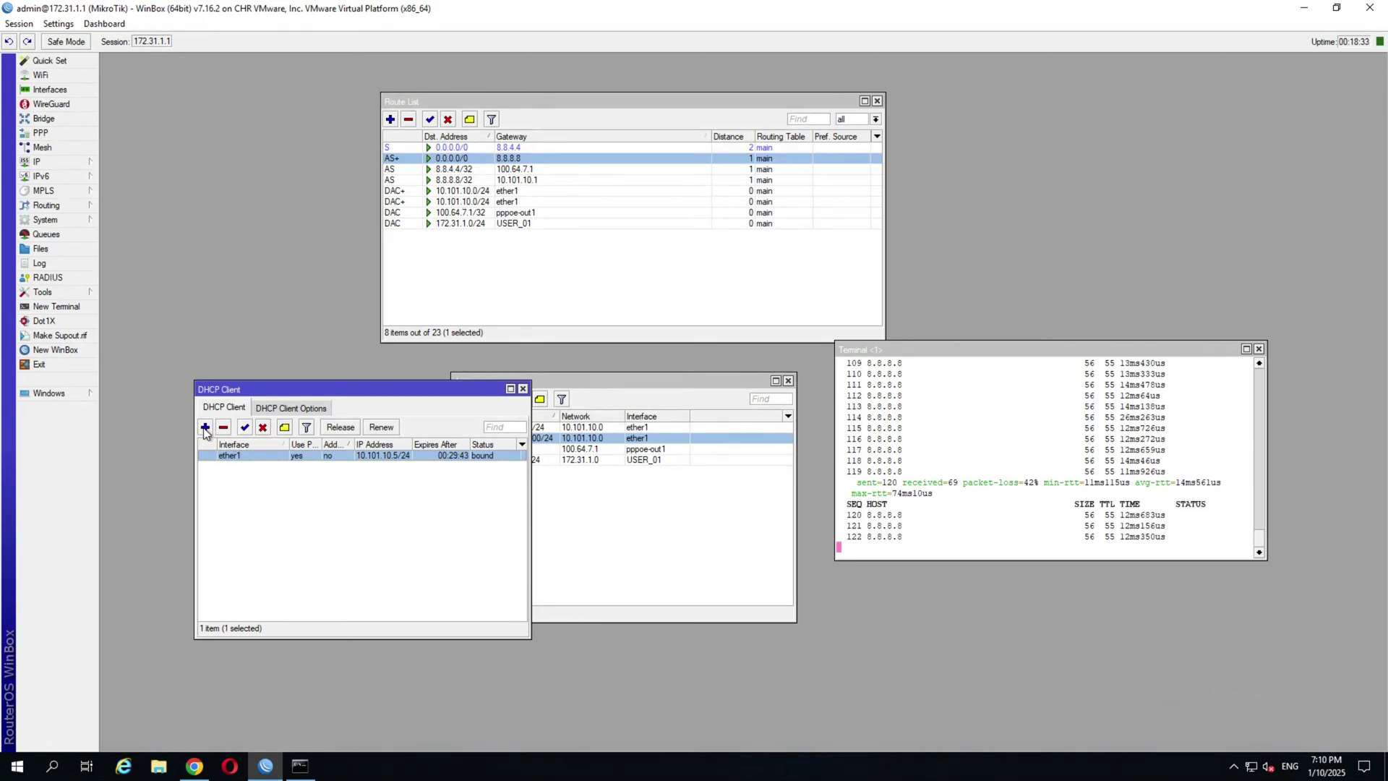
Paste the gateway-update script into the ether1 DHCP client's Advanced Script box.
double_click(224, 457)
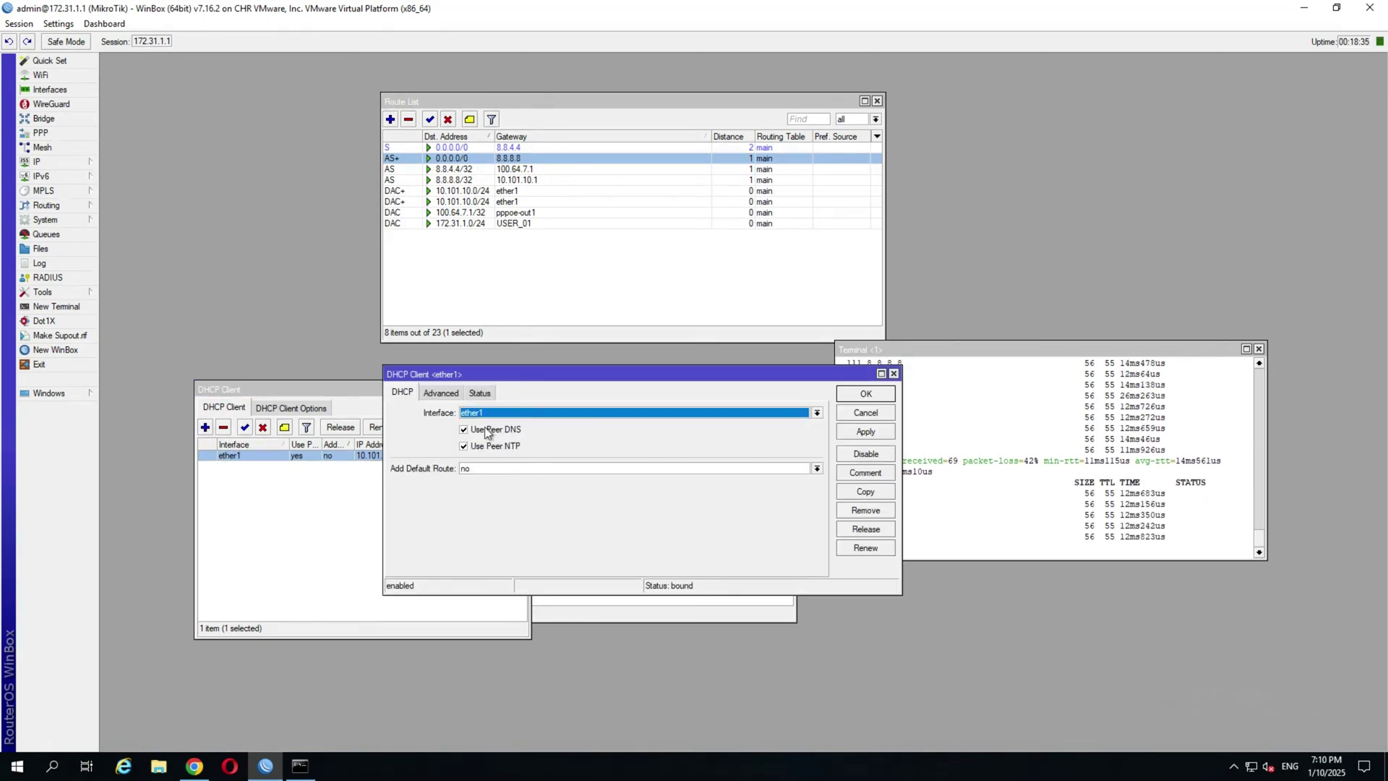
left_click(450, 395)
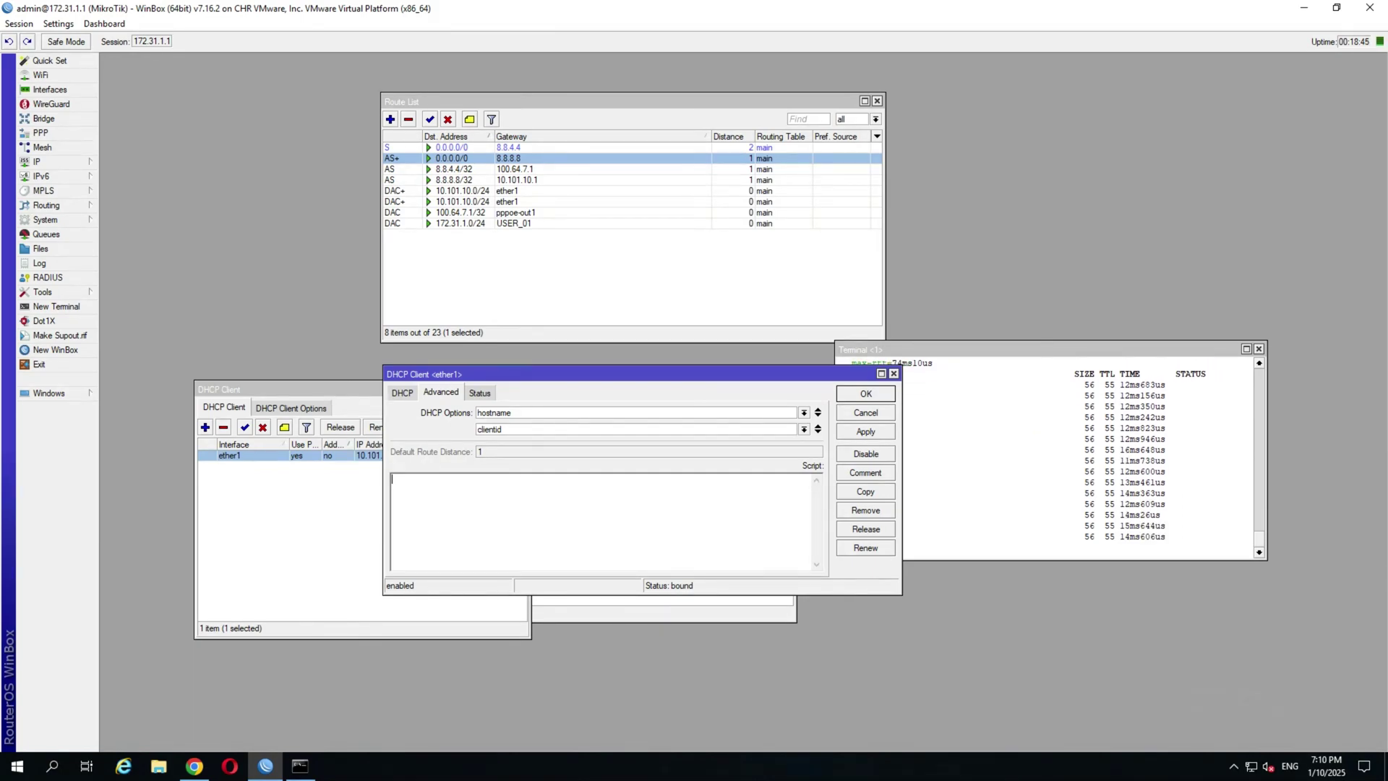
type("if (($\"bound\")=1) do={  :local gwip ($\"gateway-address\") :log info $gwip  ip route set gateway=$gwip [find comment=\"primary_check\"]  }")
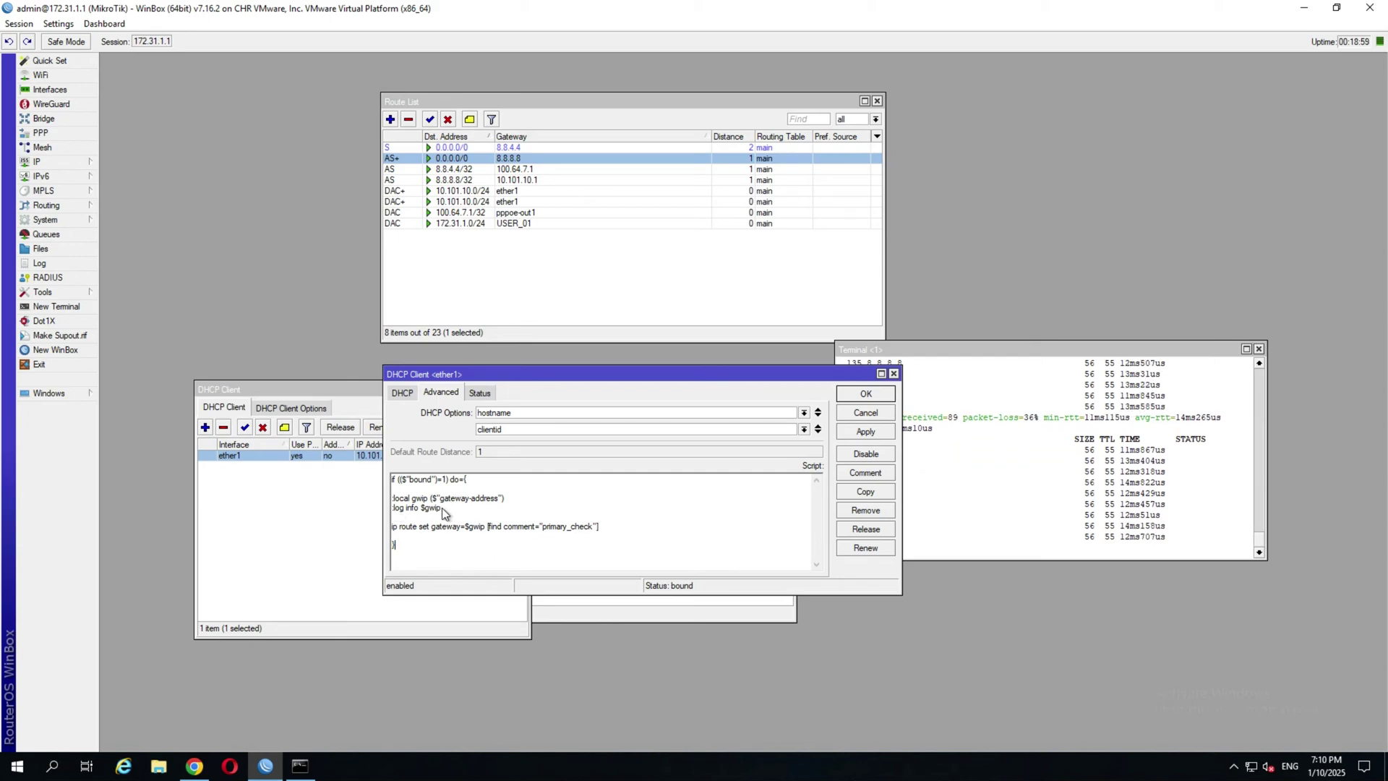
Highlight the :log line and the ip route set line updating primary_check.
left_click_drag(441, 508, 386, 508)
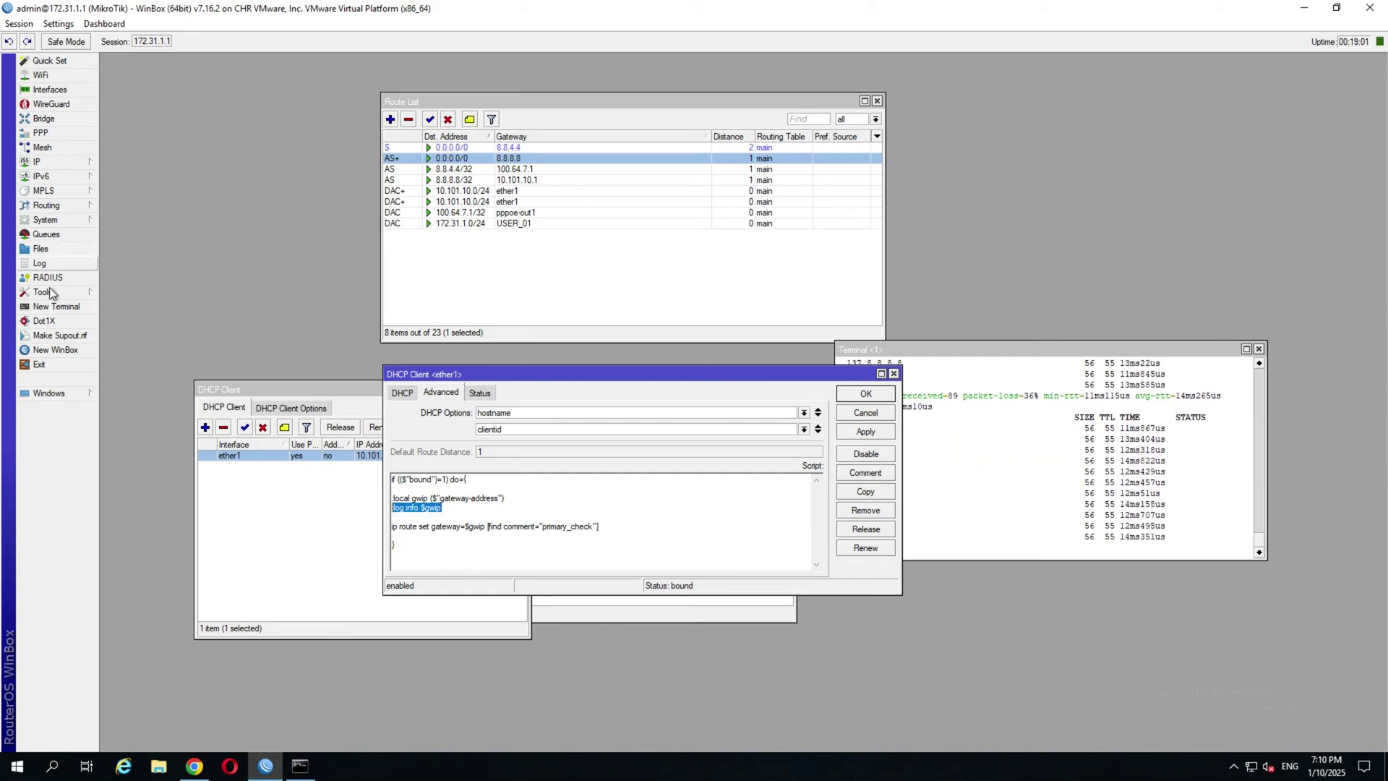
left_click(410, 540)
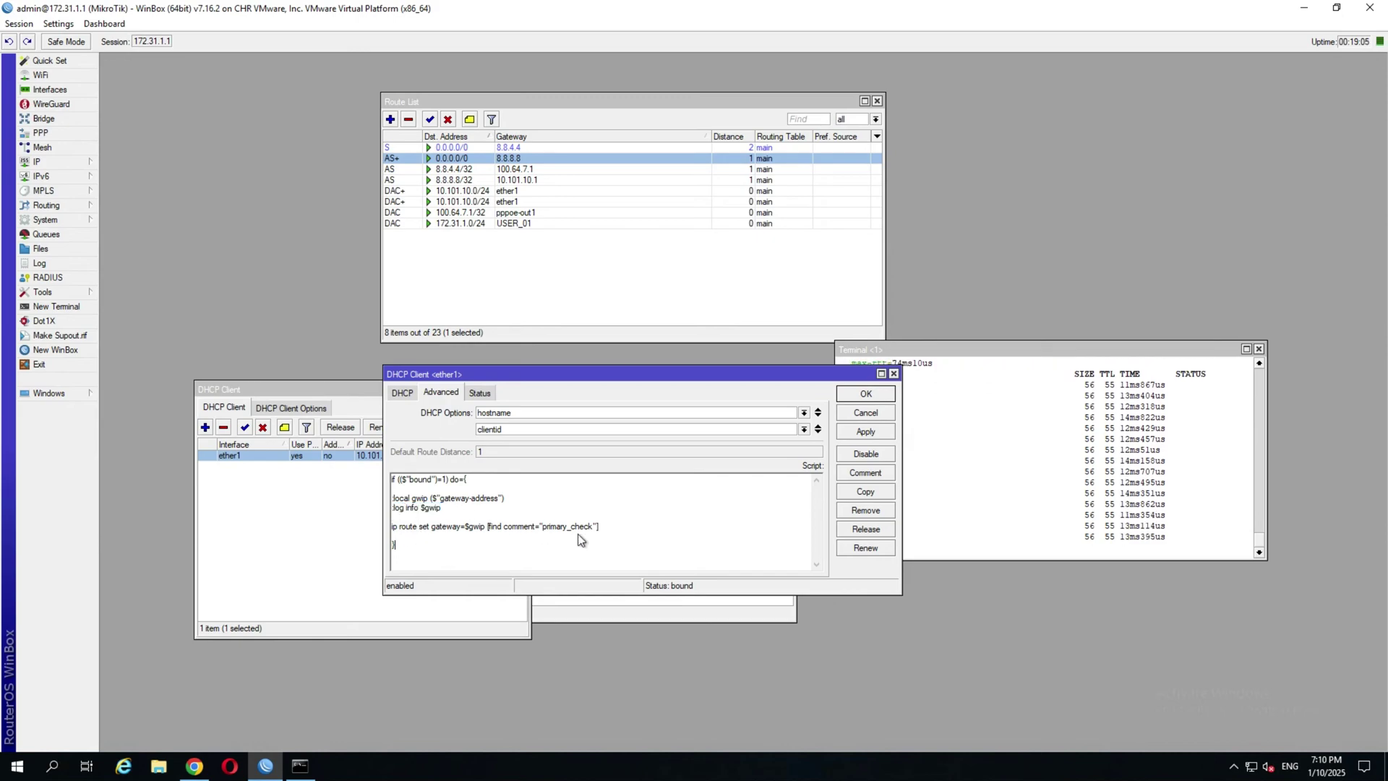
left_click_drag(602, 526, 387, 533)
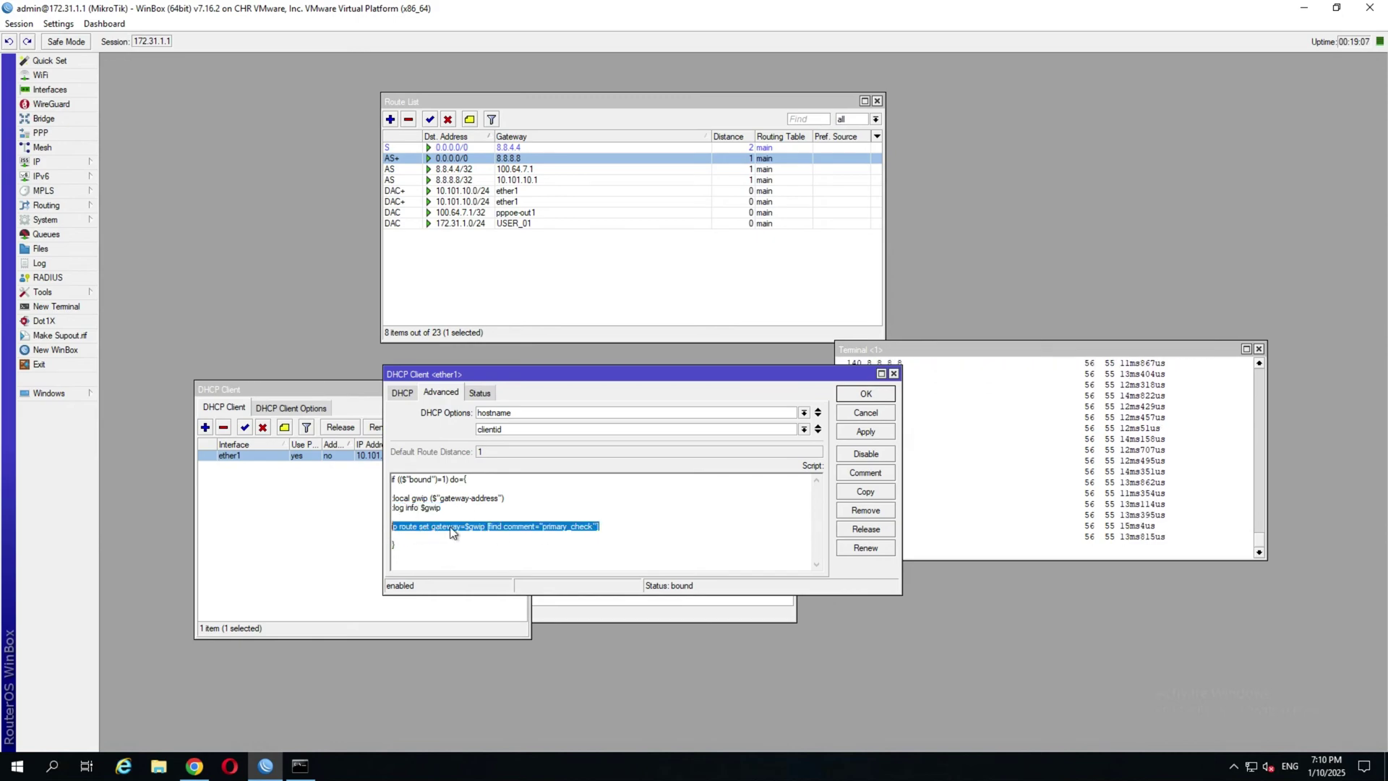
left_click(525, 533)
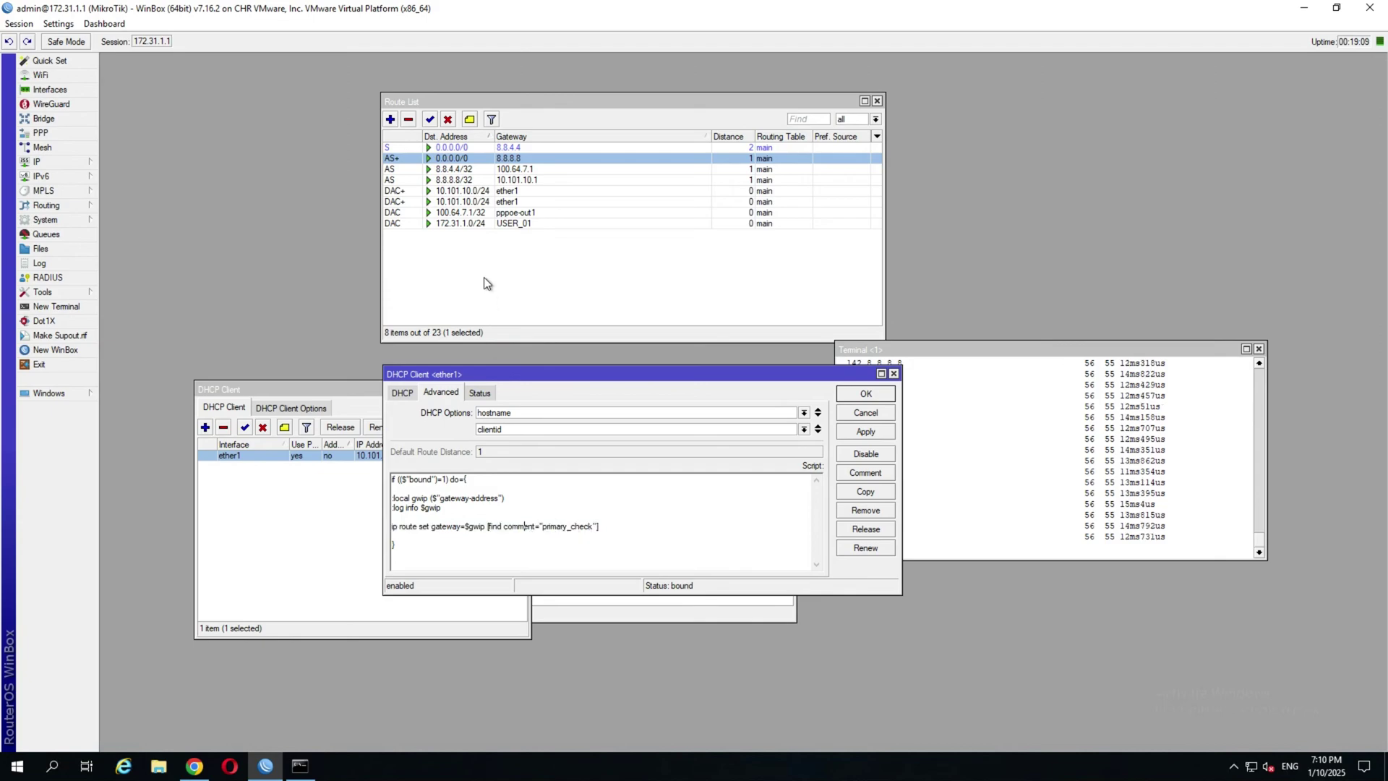
Add the comment primary_check to the 8.8.8.8/32 route.
double_click(515, 181)
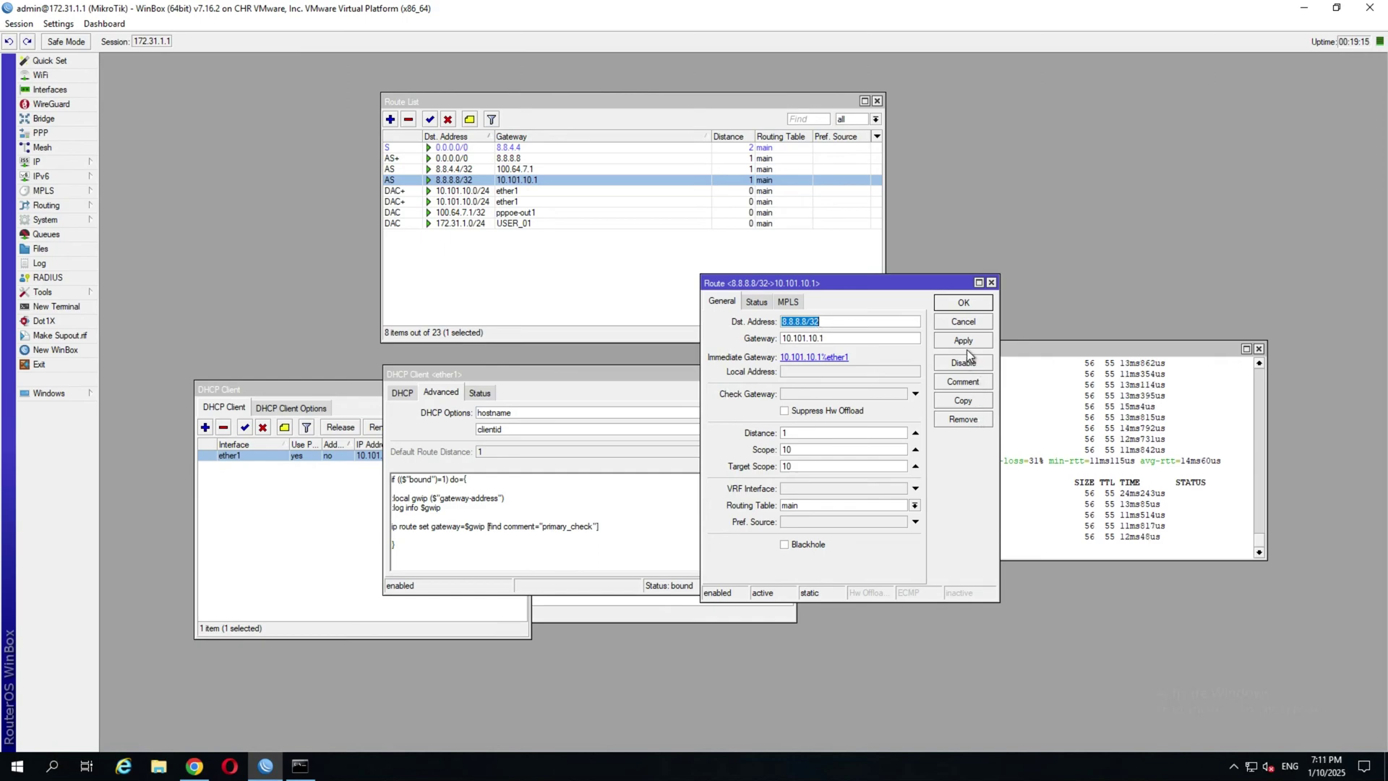
left_click(960, 384)
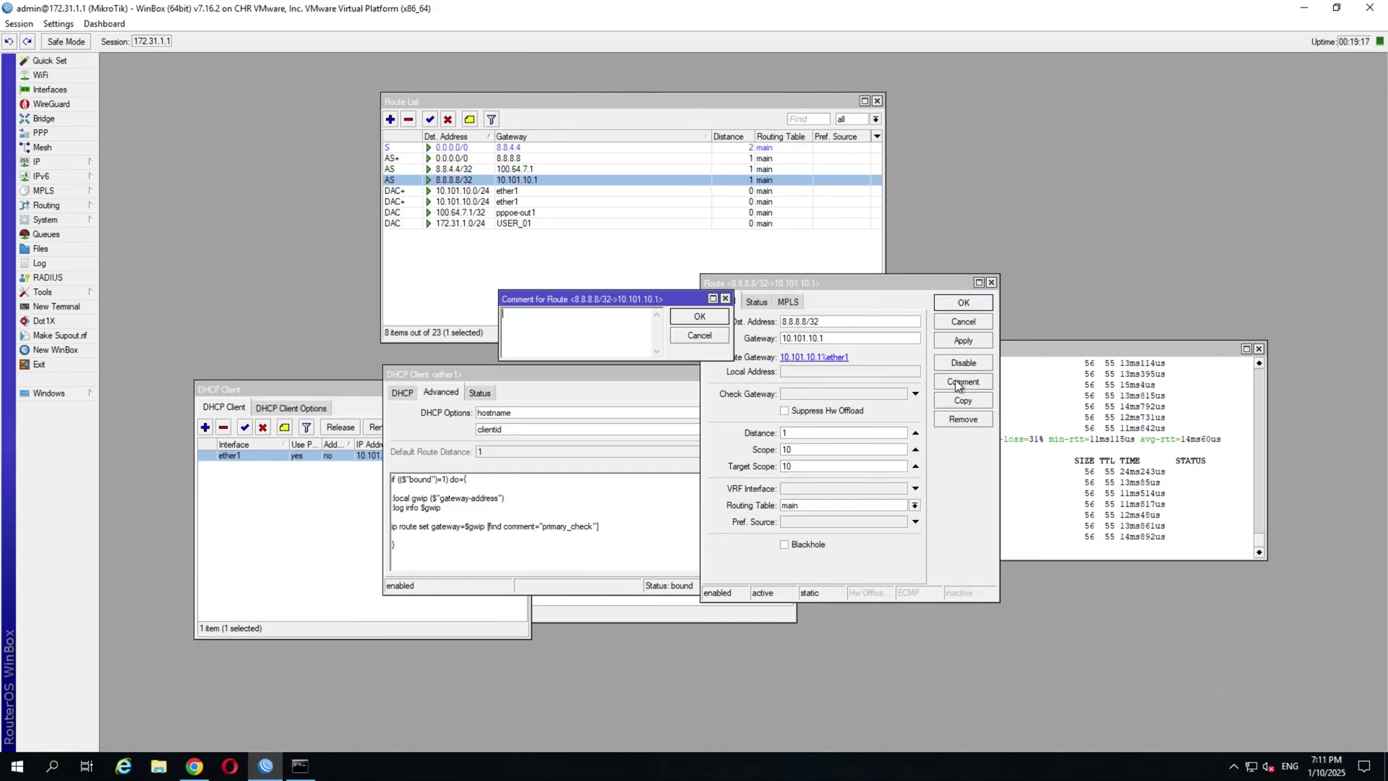
type("primary_")
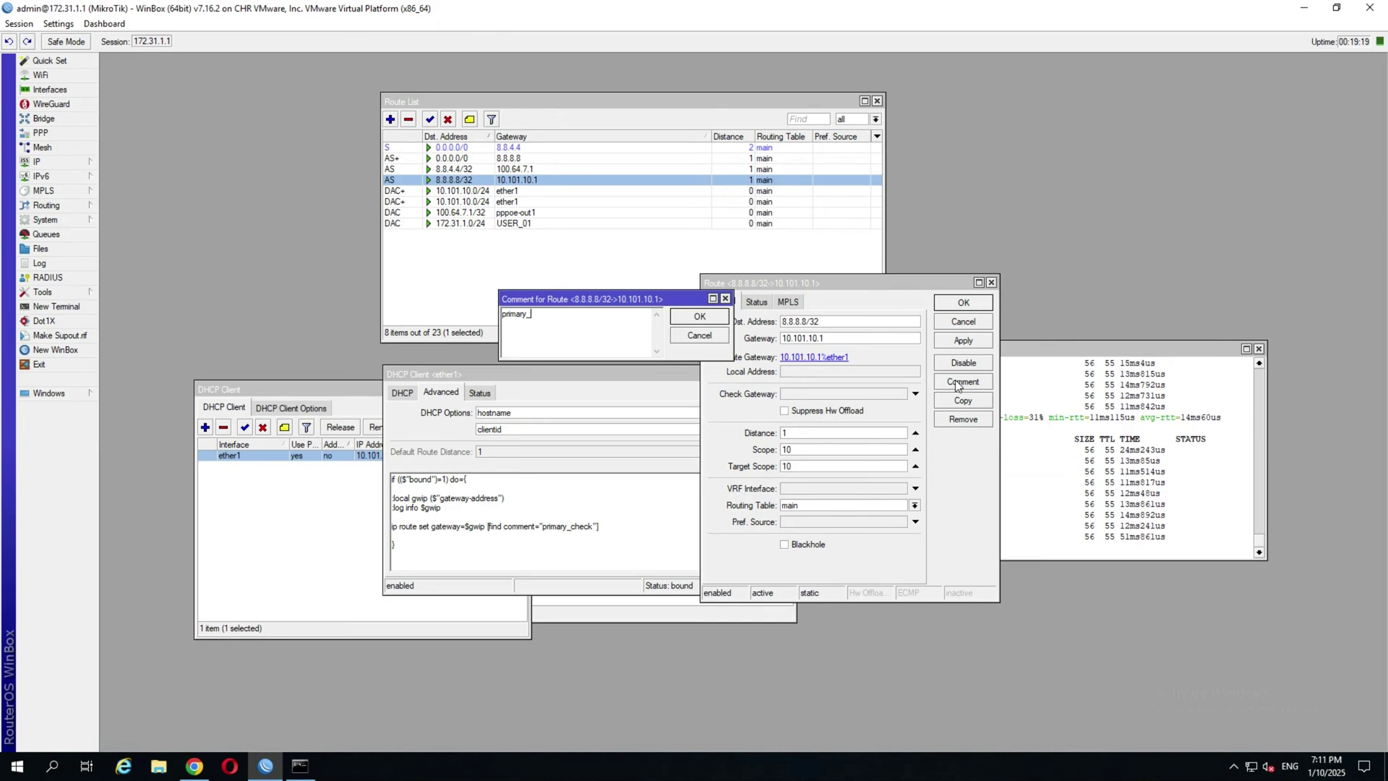
type("check")
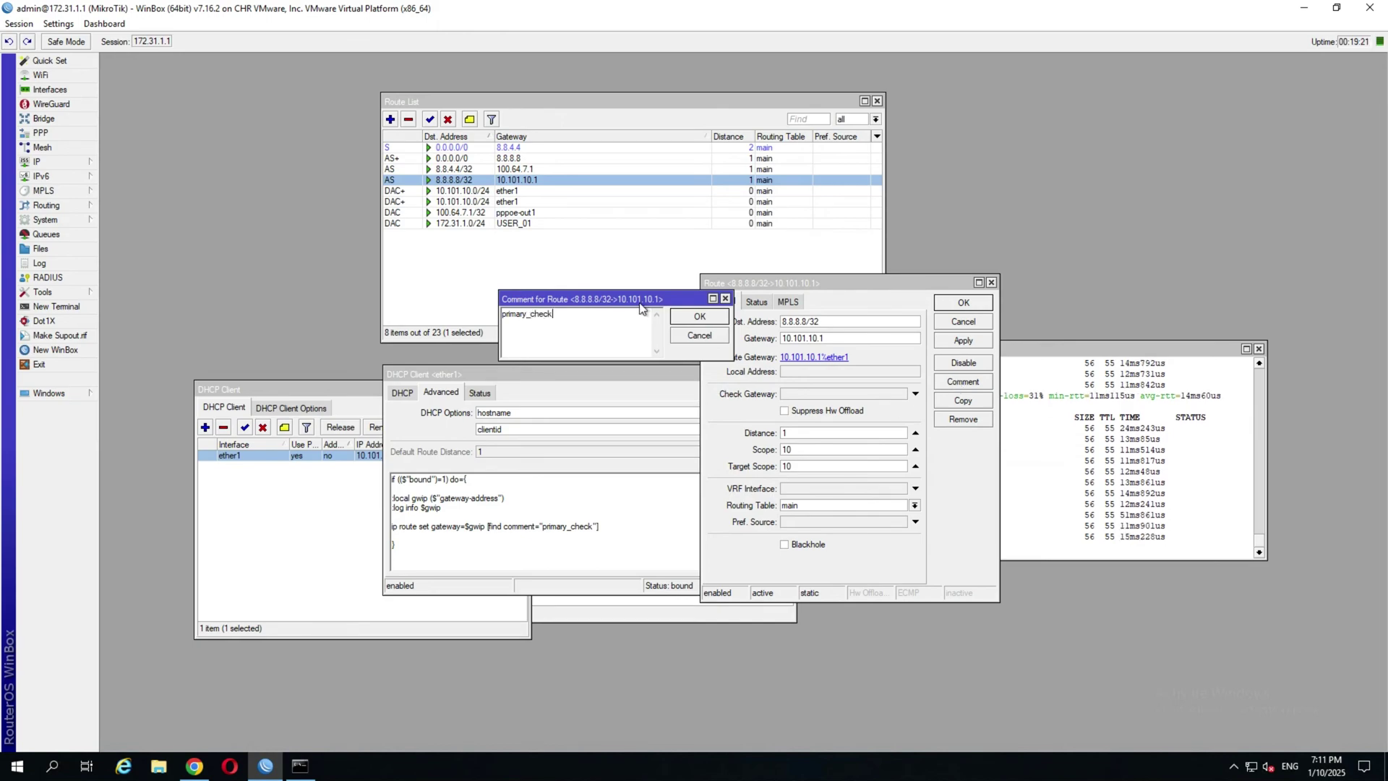
left_click(684, 319)
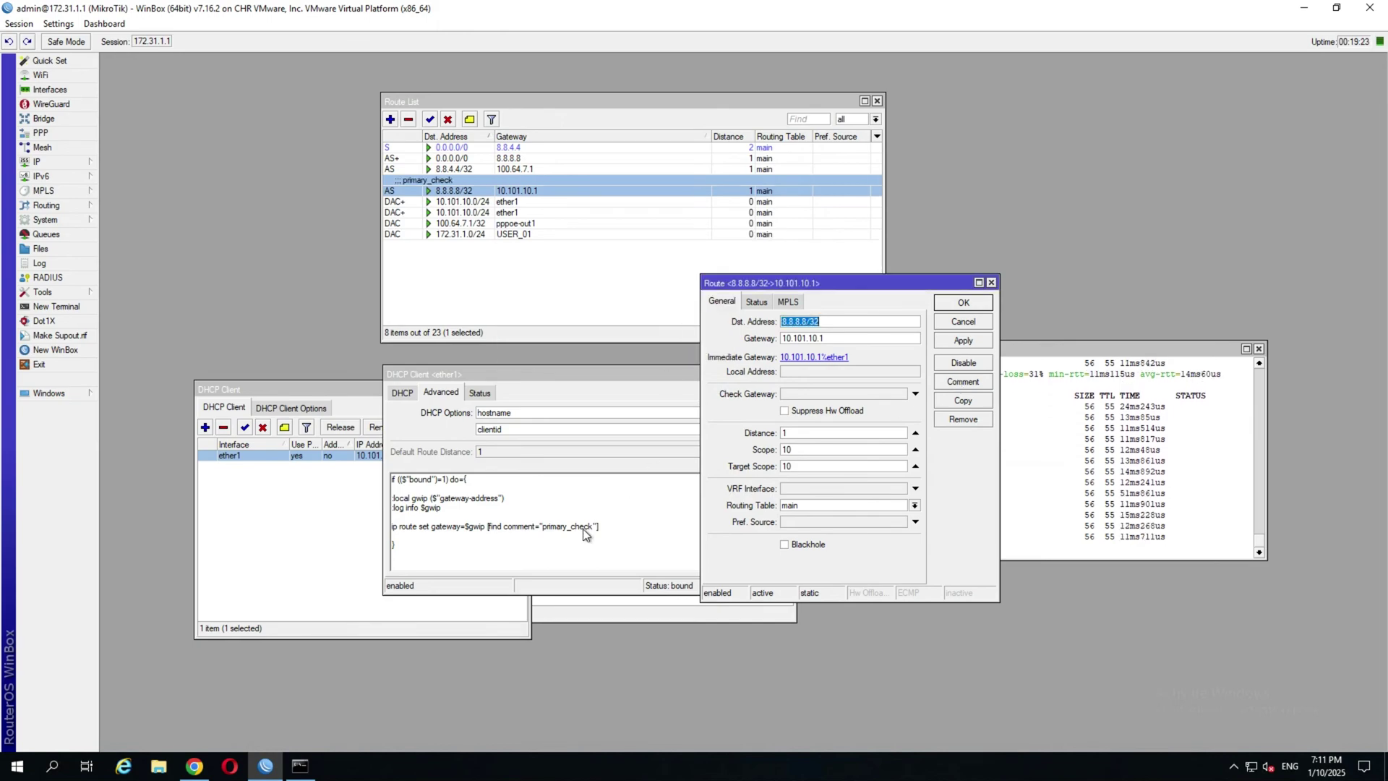
Change the primary_check route's gateway to 10.101.11.1 and apply it.
left_click(867, 339)
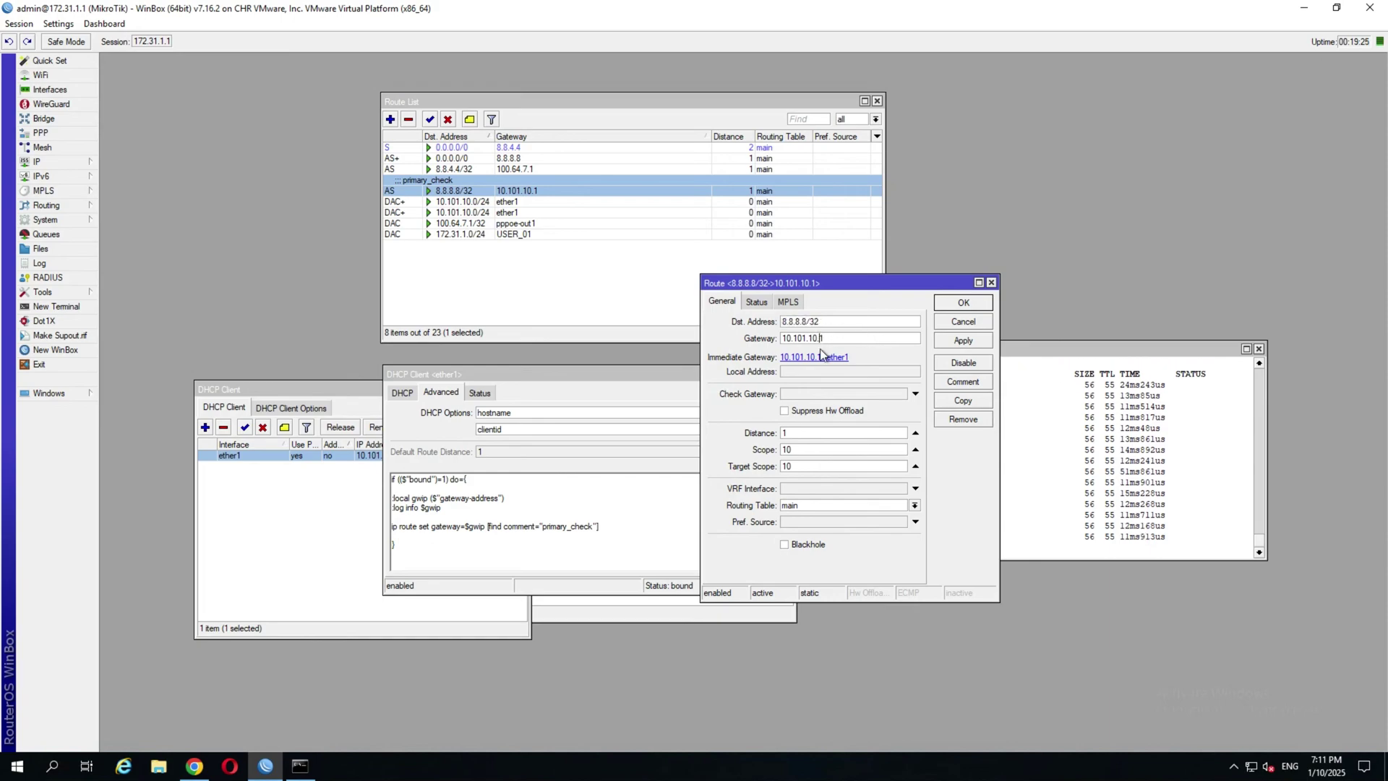
key("BackSpace")
key("BackSpace")
key("BackSpace")
type("1.1")
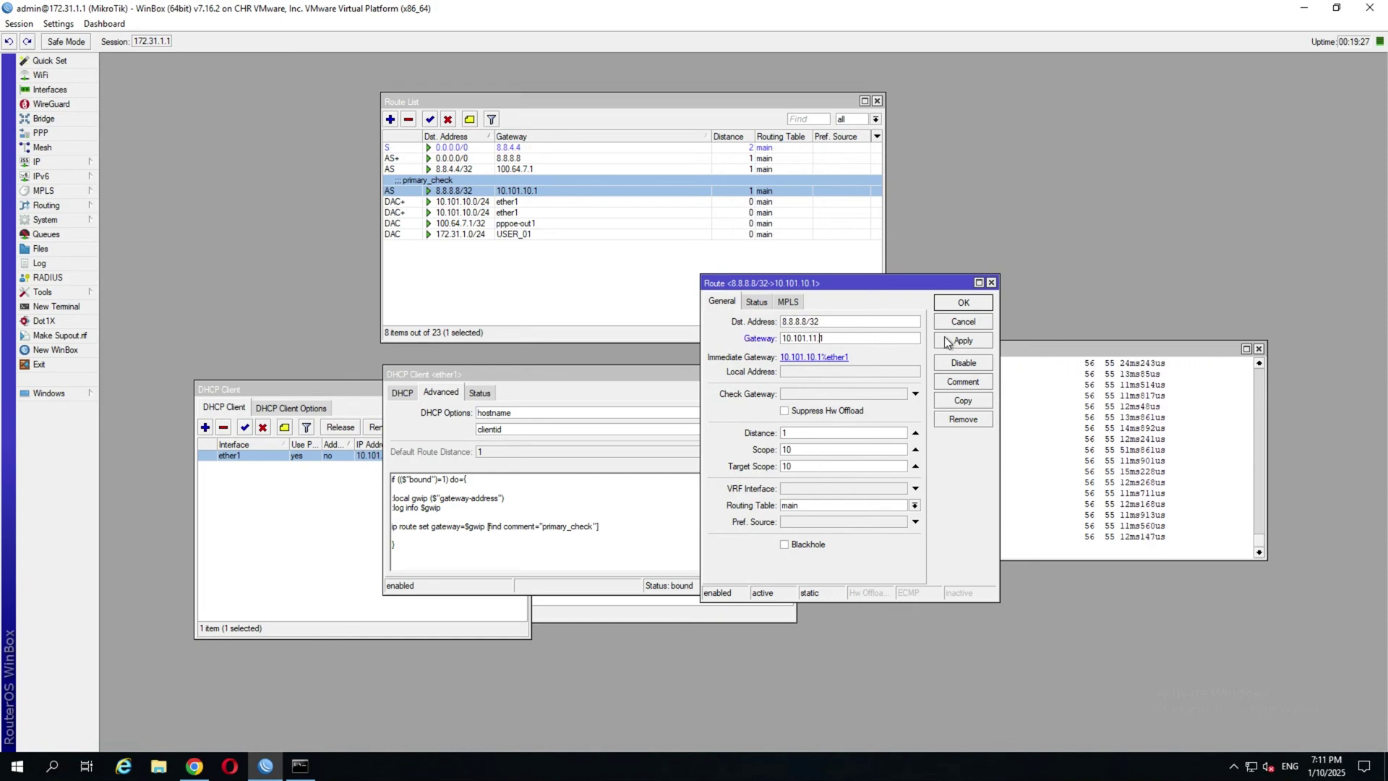
left_click(963, 340)
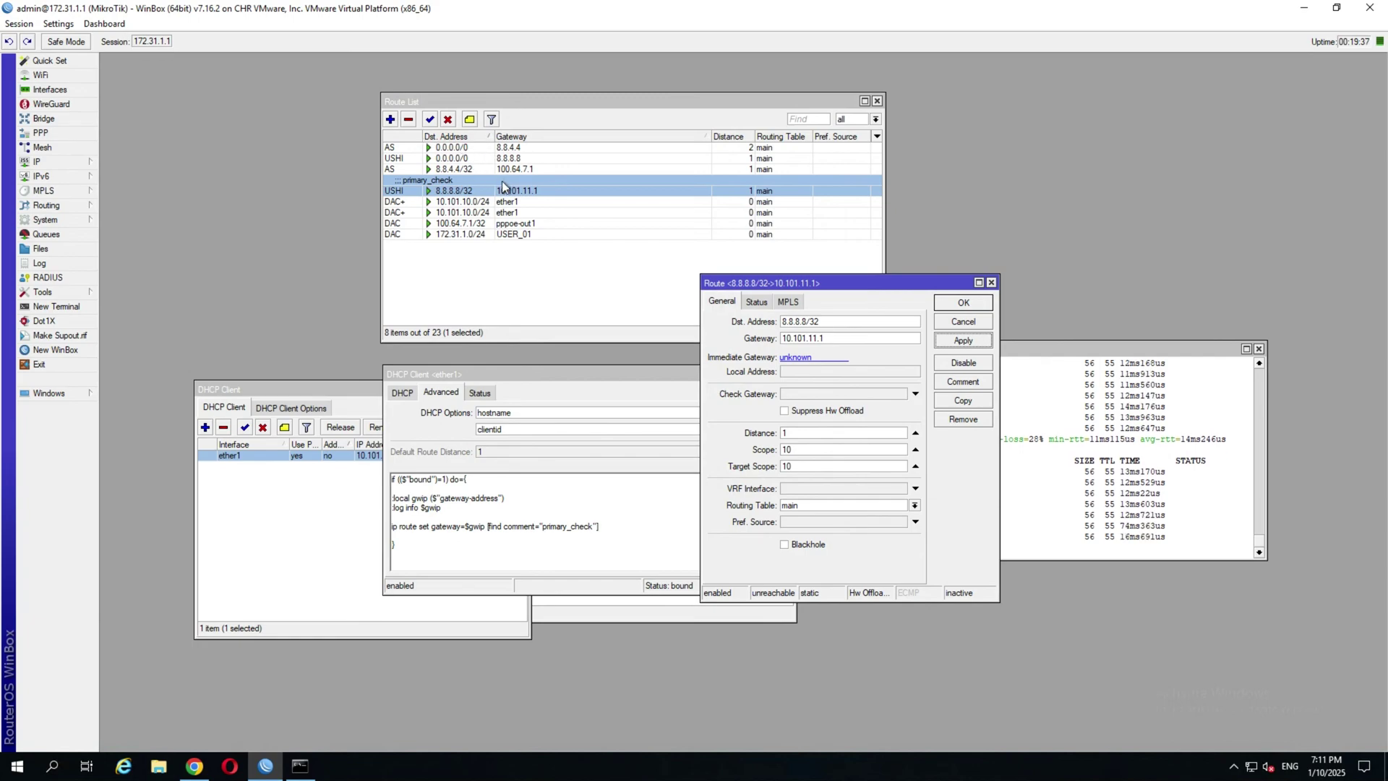
left_click_drag(815, 291, 845, 306)
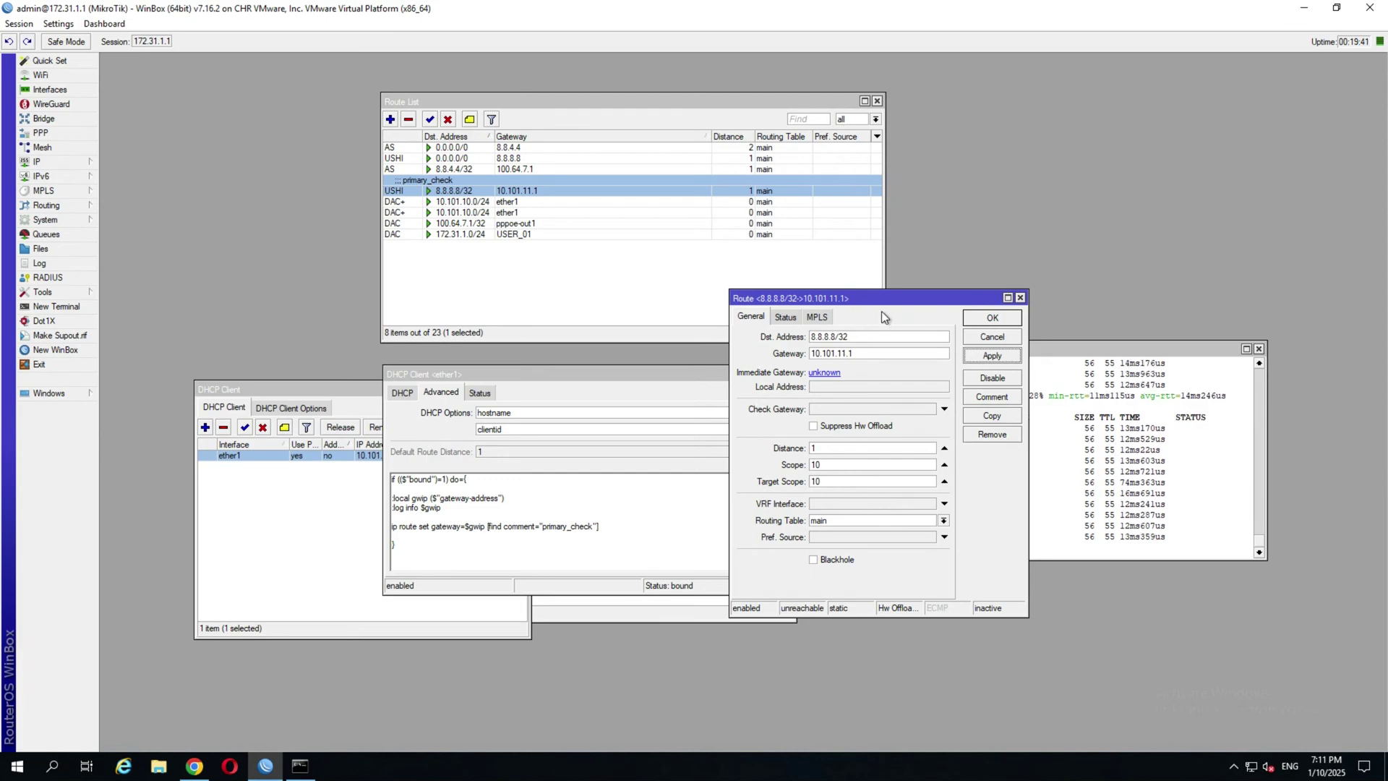
left_click_drag(878, 299, 1026, 178)
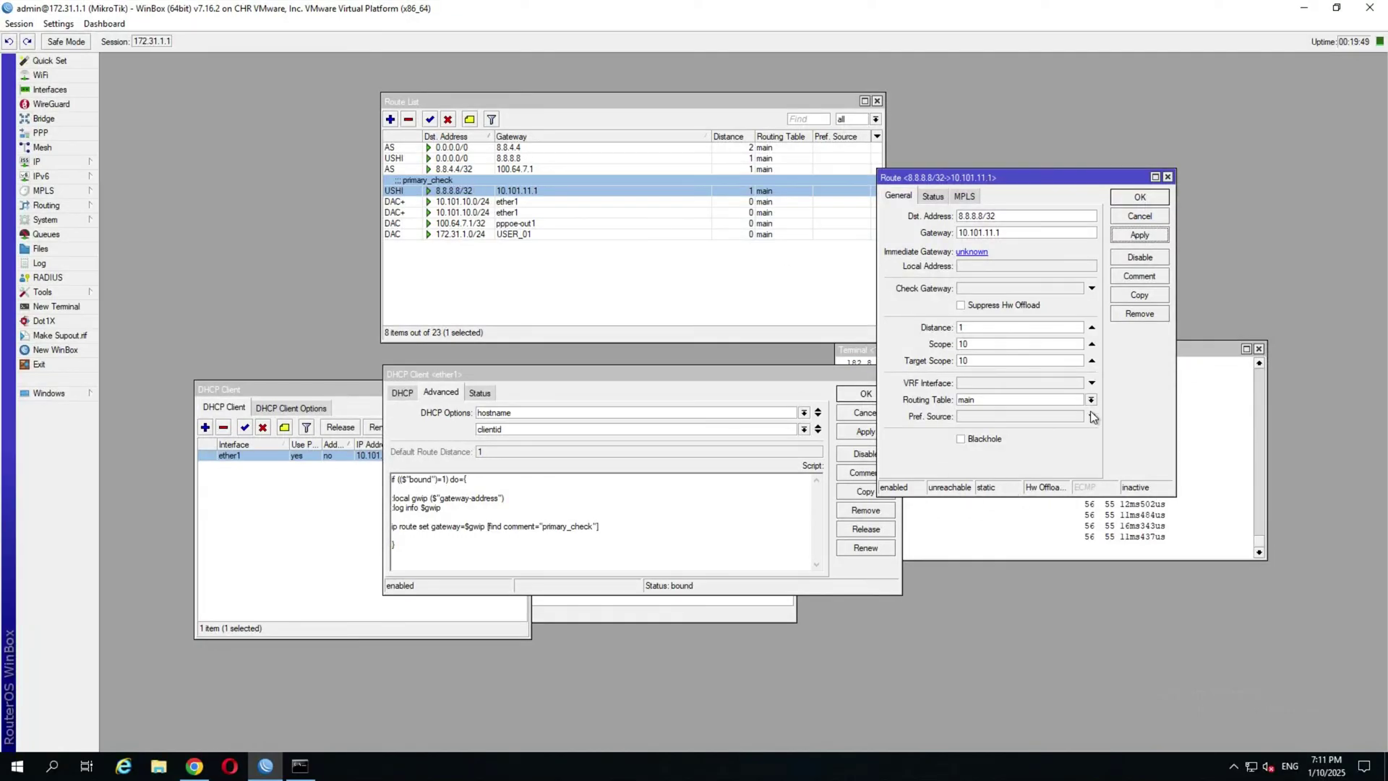
left_click(1073, 553)
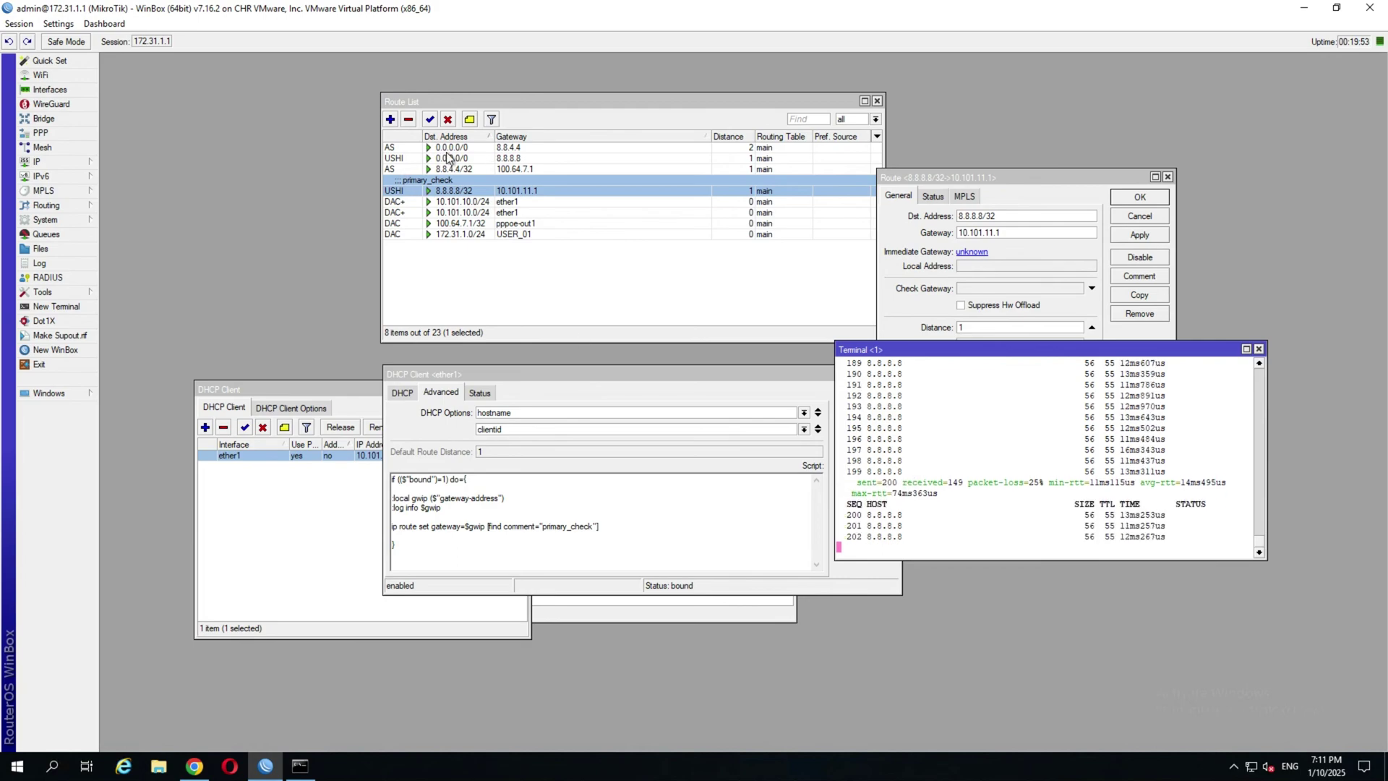
Disable and re-enable the ether1 DHCP client, committing the script, so its lease renews.
left_click(615, 464)
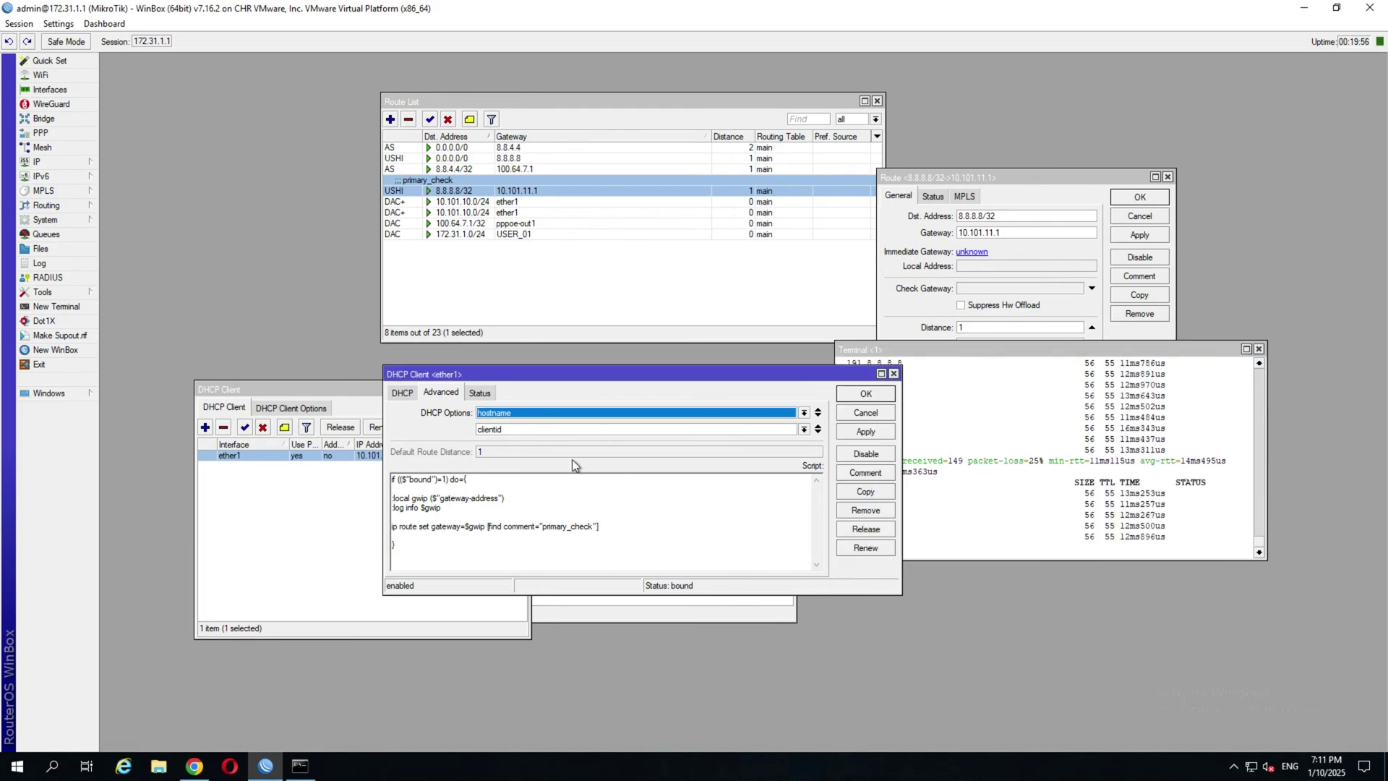
left_click(866, 454)
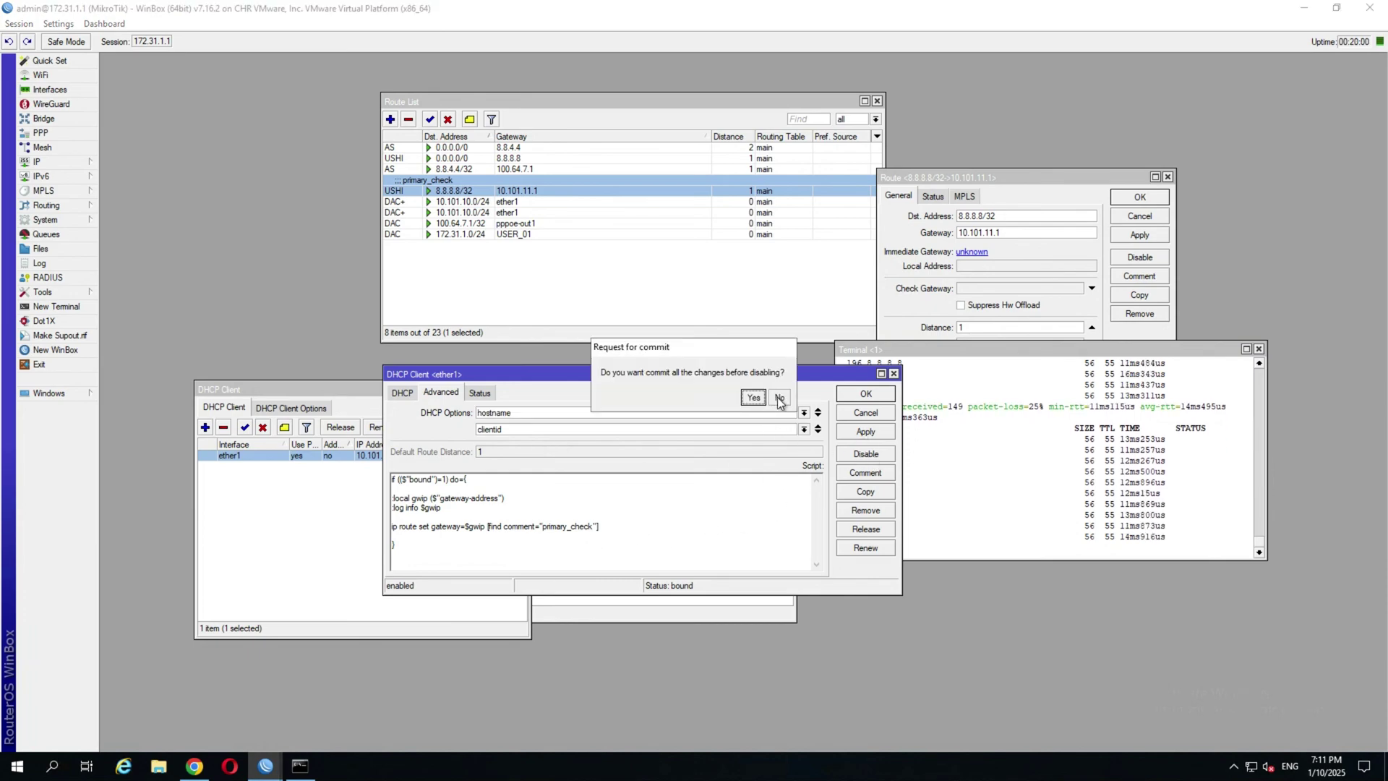
left_click(753, 398)
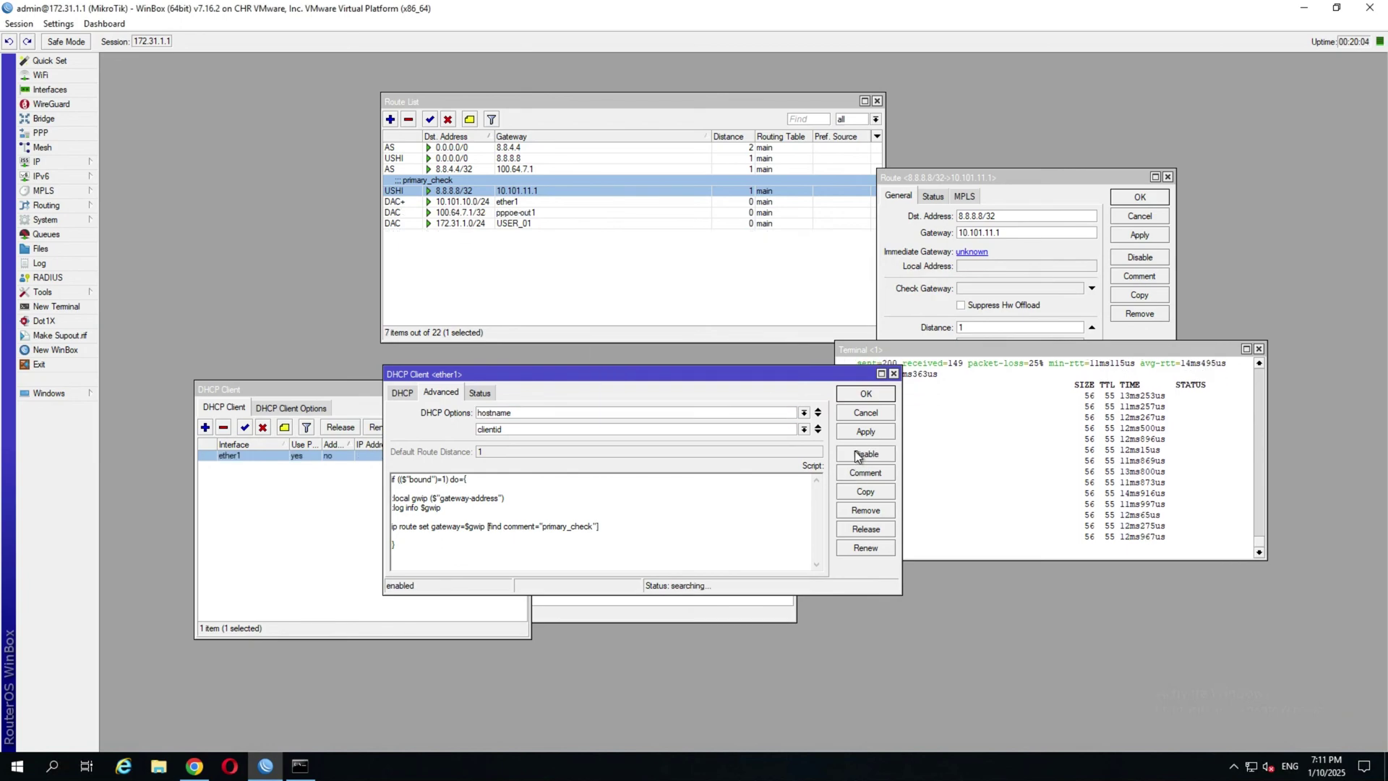
left_click(536, 185)
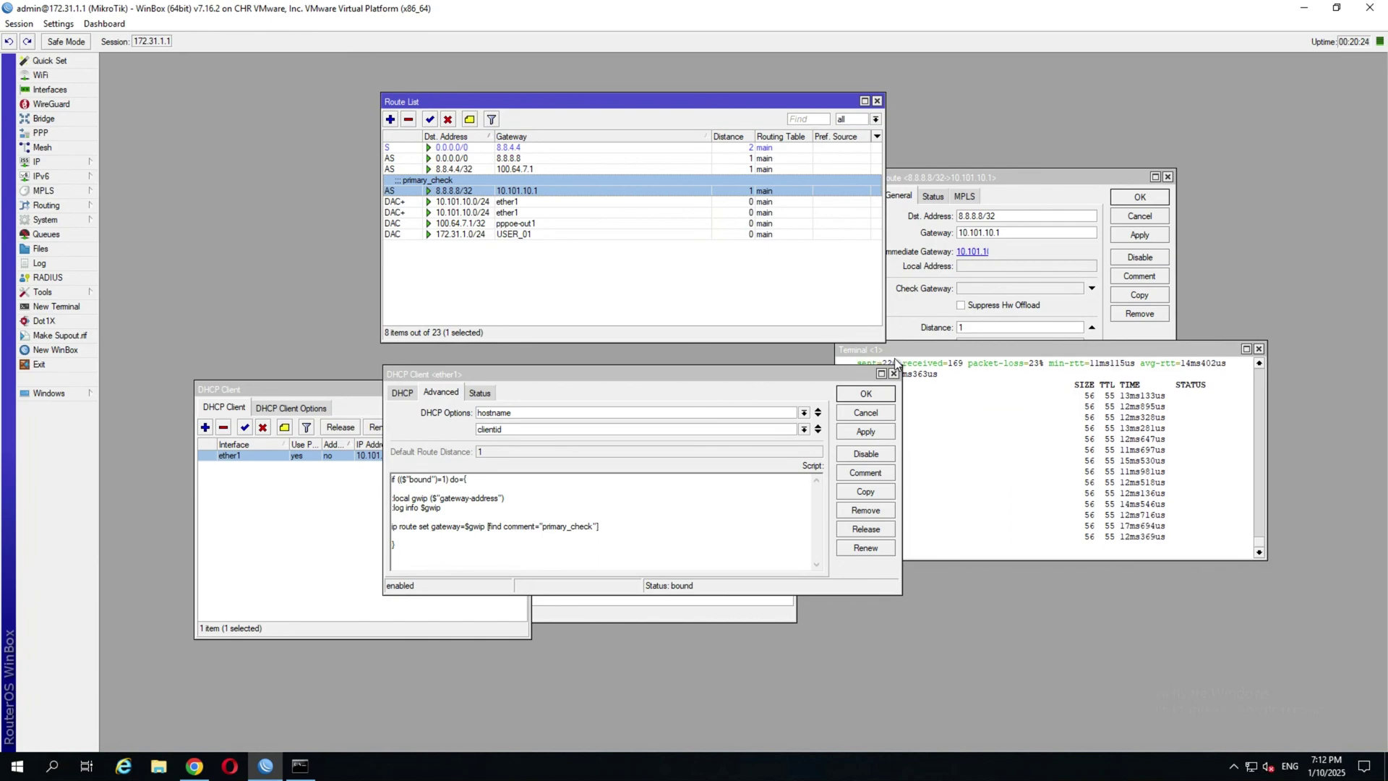
left_click_drag(984, 353, 1105, 435)
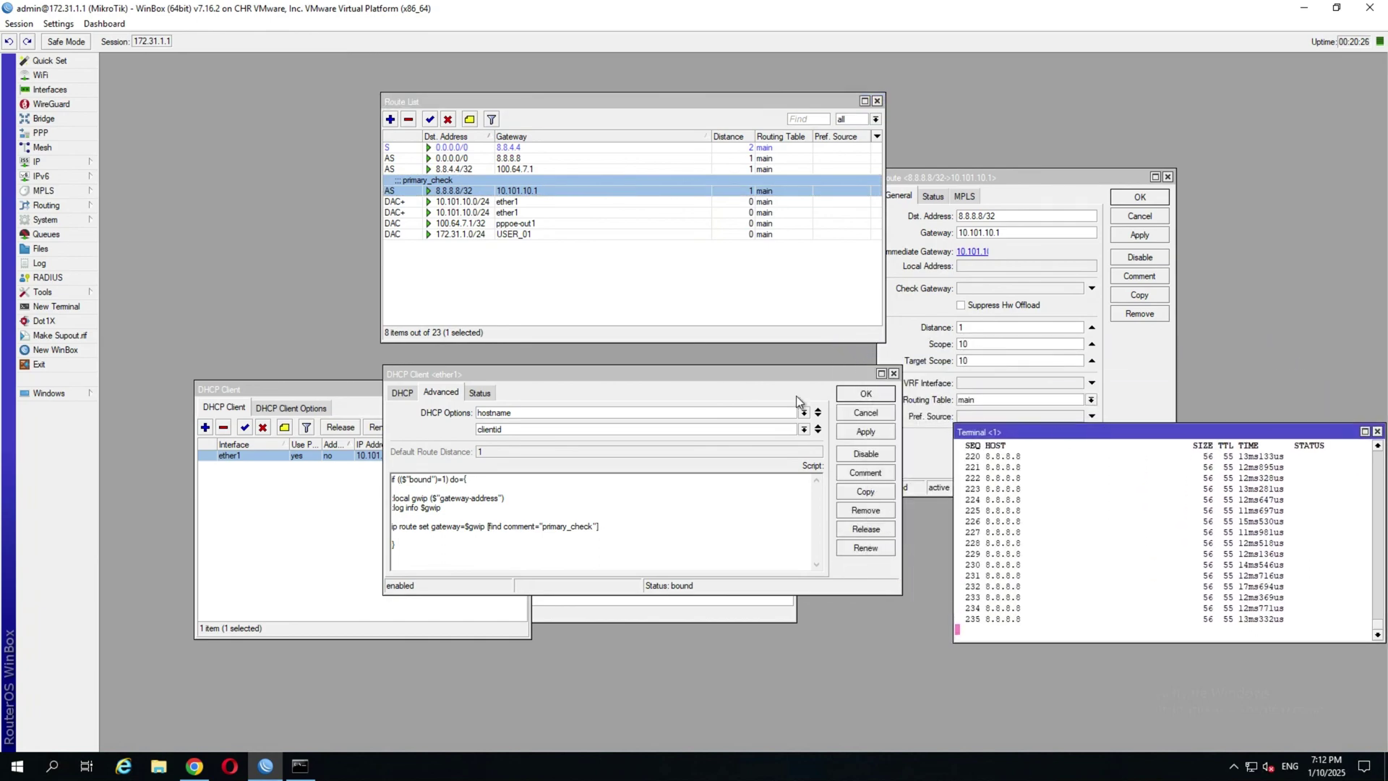
Close the 8.8.8.8/32 route editor and stop the router ping once pings time out.
left_click(1140, 196)
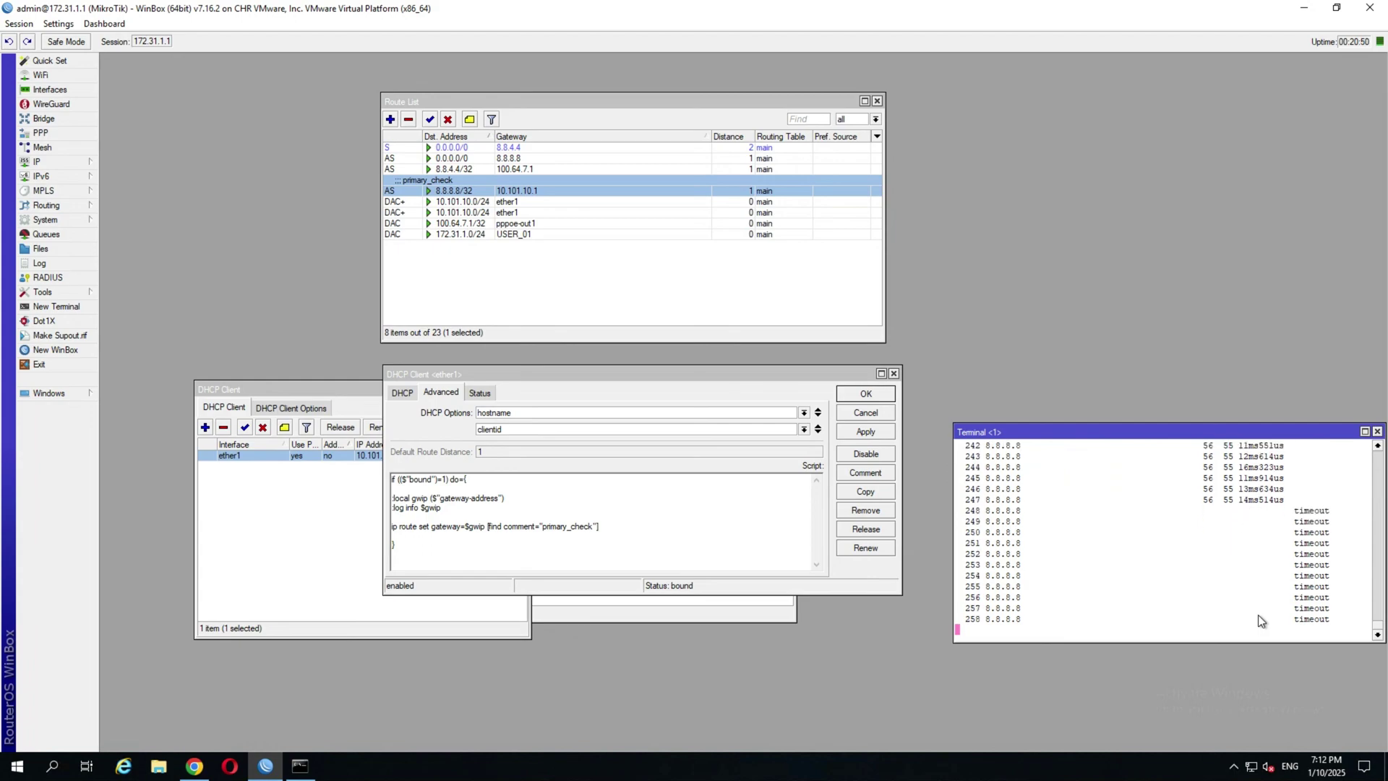
key("ctrl+c")
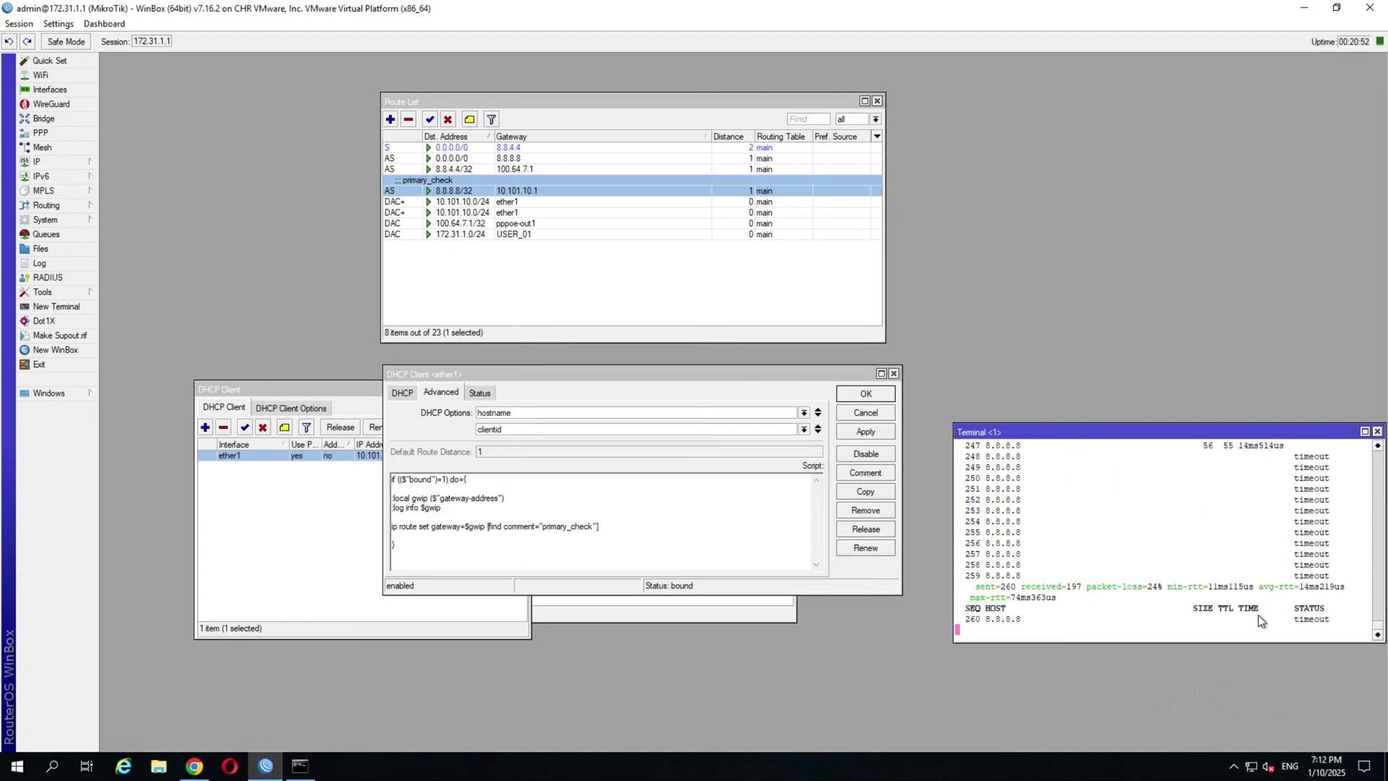